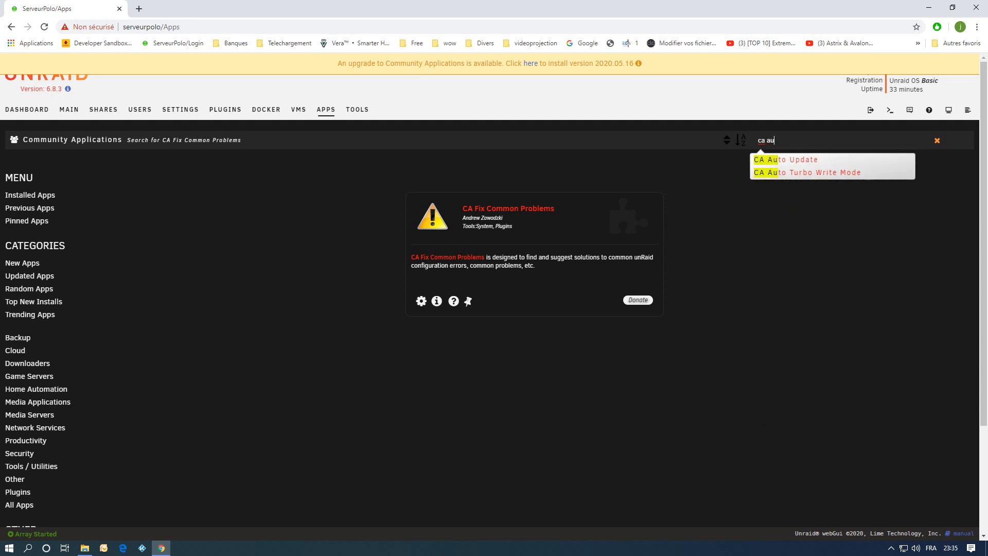
Install the CA Auto Update plugin from the Community Applications search suggestions.
{"action": "key", "text": "Down"}
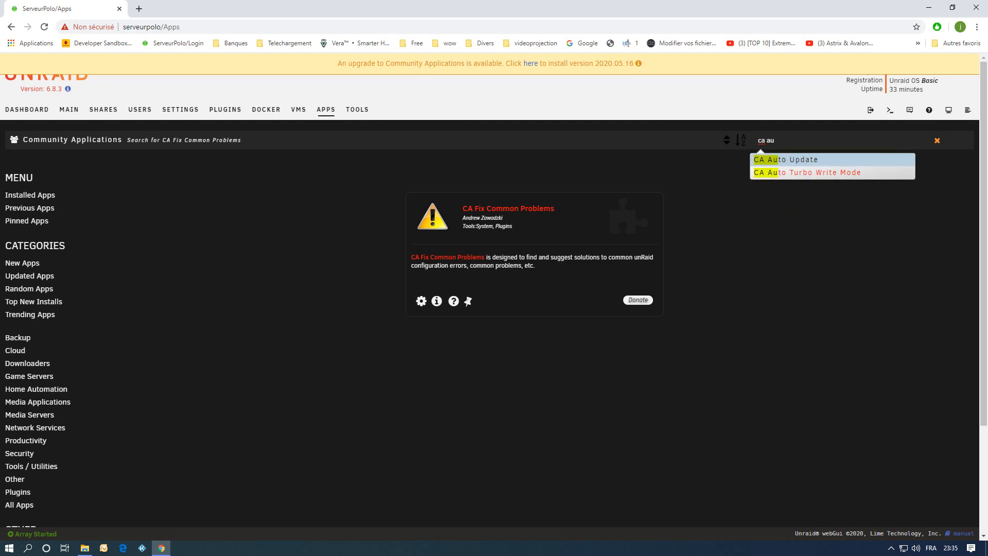
{"action": "key", "text": "Return"}
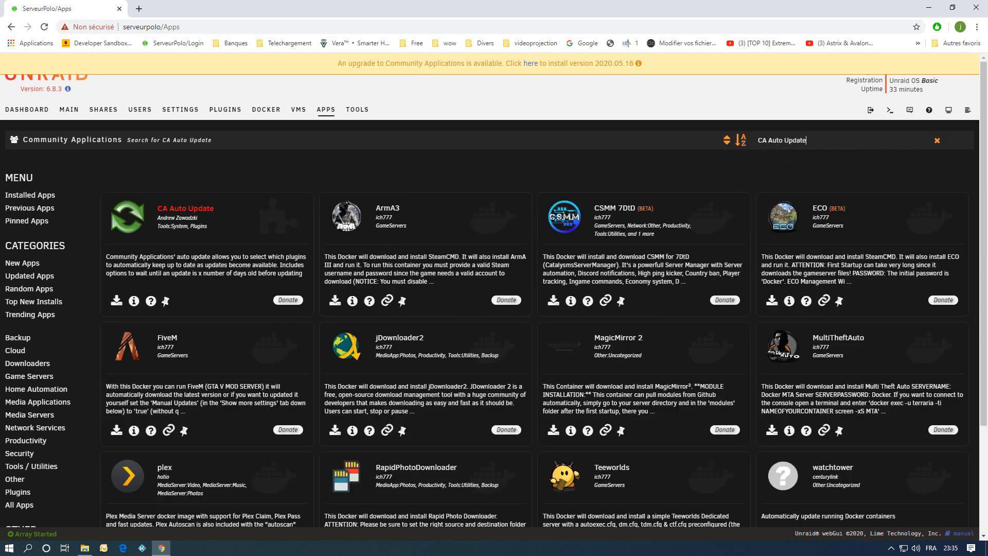
{"action": "left_click", "coordinate": [117, 300]}
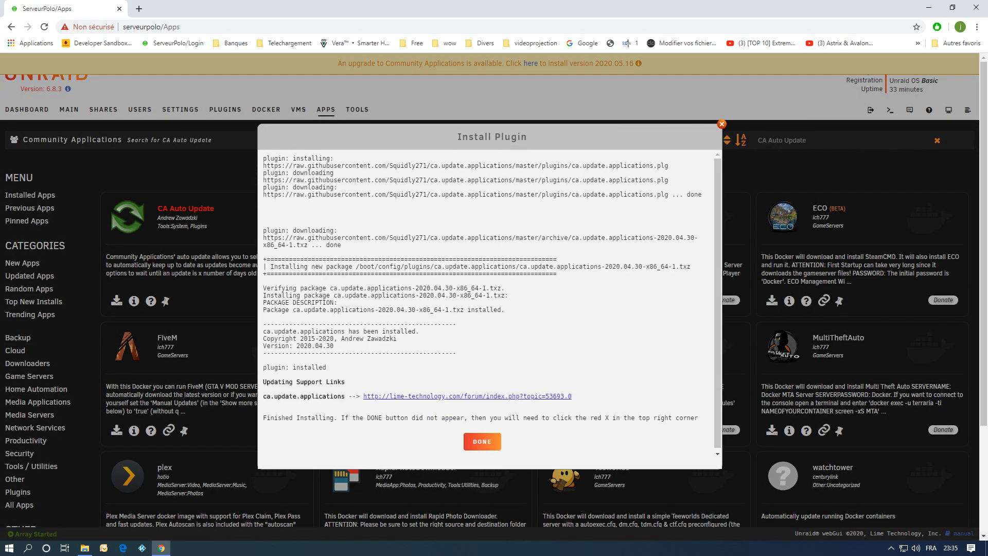
{"action": "left_click", "coordinate": [482, 440]}
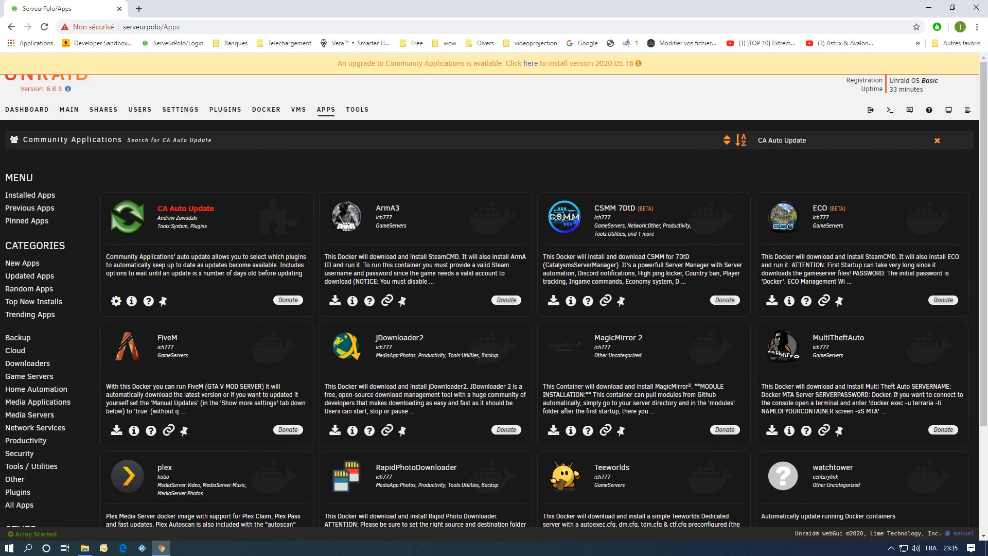
Search apps for "ca app" and install the CA Appdata Cleanup plugin.
{"action": "left_click_drag", "start_coordinate": [807, 140], "coordinate": [757, 140]}
{"action": "type", "text": "ca app"}
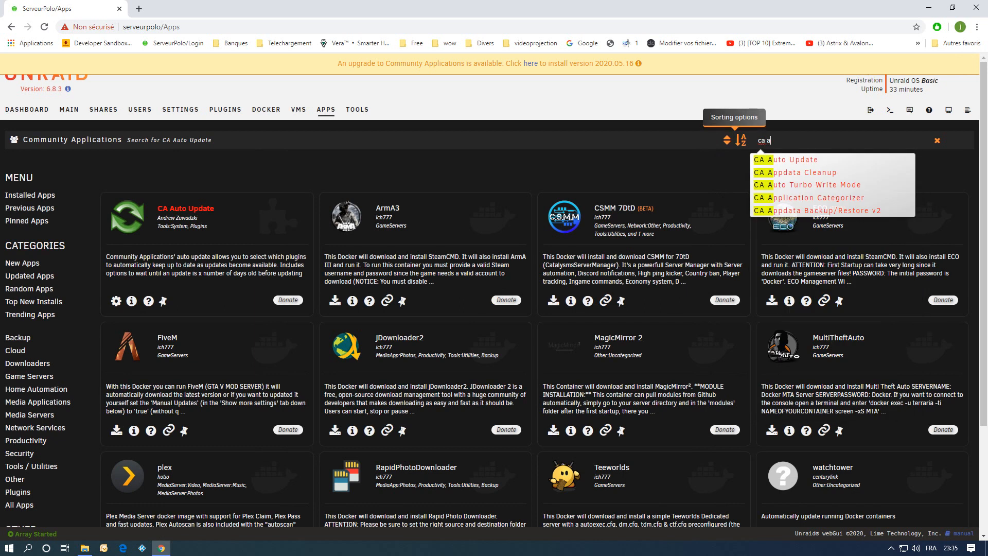
{"action": "key", "text": "Down"}
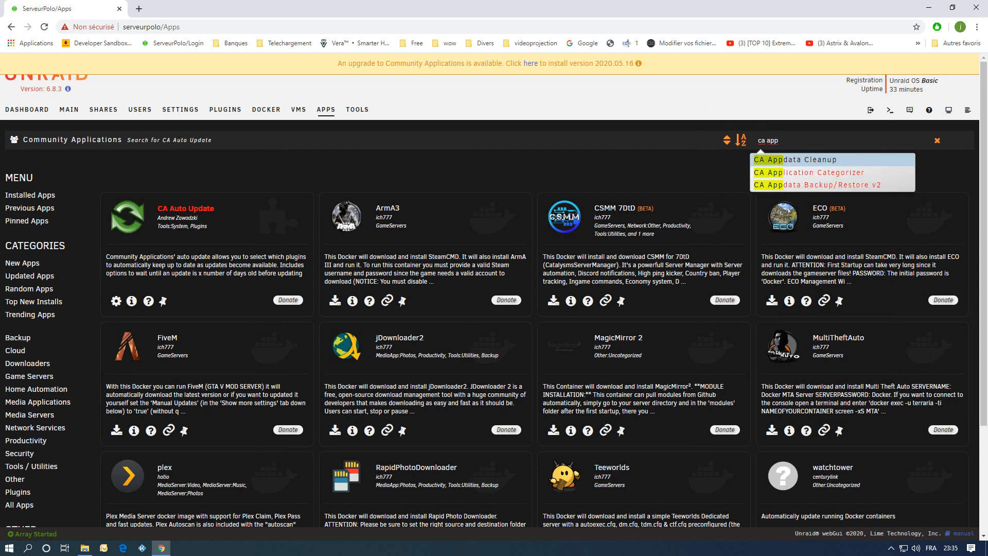
{"action": "key", "text": "Return"}
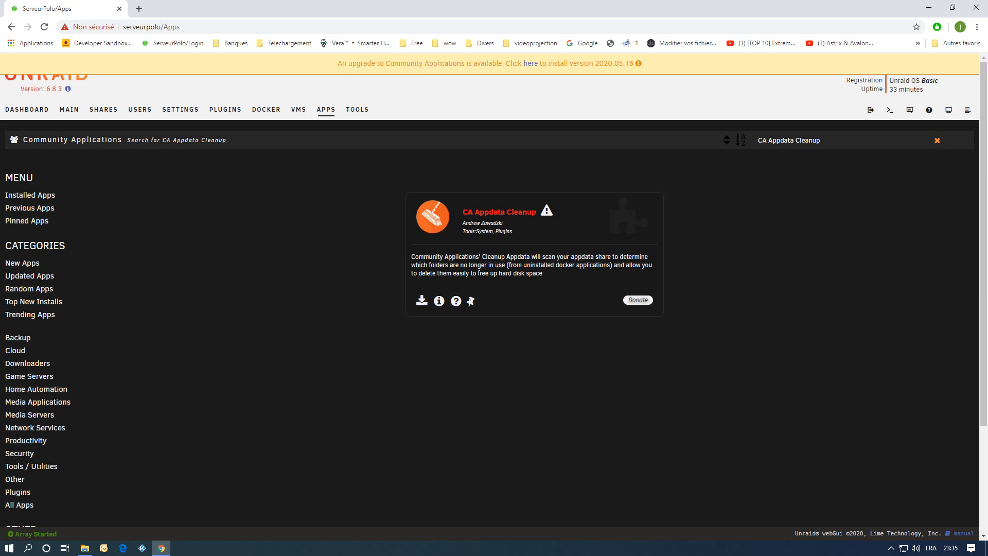
{"action": "left_click", "coordinate": [421, 300]}
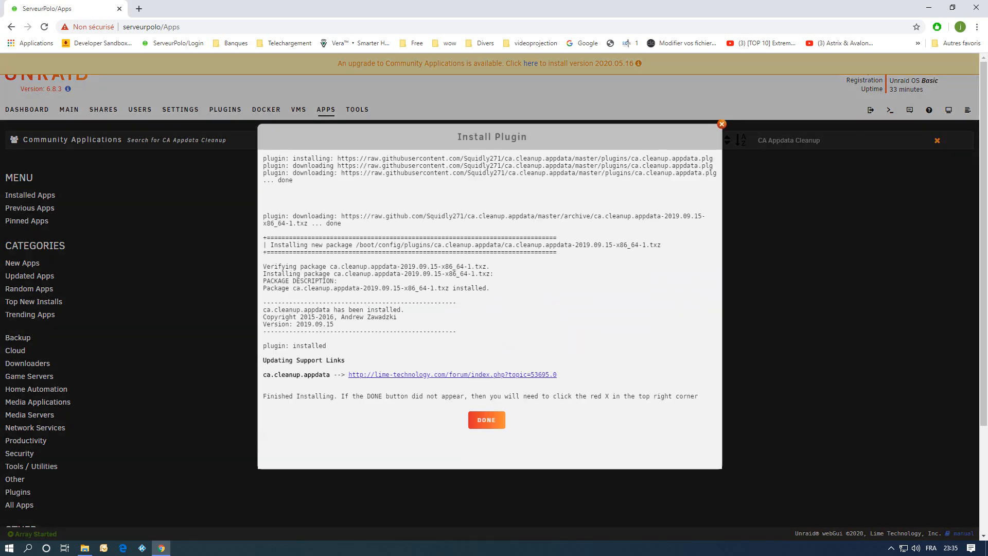
{"action": "left_click", "coordinate": [486, 420]}
Change the search to CA Appdata and install the CA Appdata Backup/Restore v2 plugin.
{"action": "left_click", "coordinate": [821, 140]}
{"action": "key", "text": "BackSpace"}
{"action": "key", "text": "BackSpace"}
{"action": "key", "text": "BackSpace"}
{"action": "key", "text": "BackSpace"}
{"action": "key", "text": "BackSpace"}
{"action": "key", "text": "BackSpace"}
{"action": "key", "text": "BackSpace"}
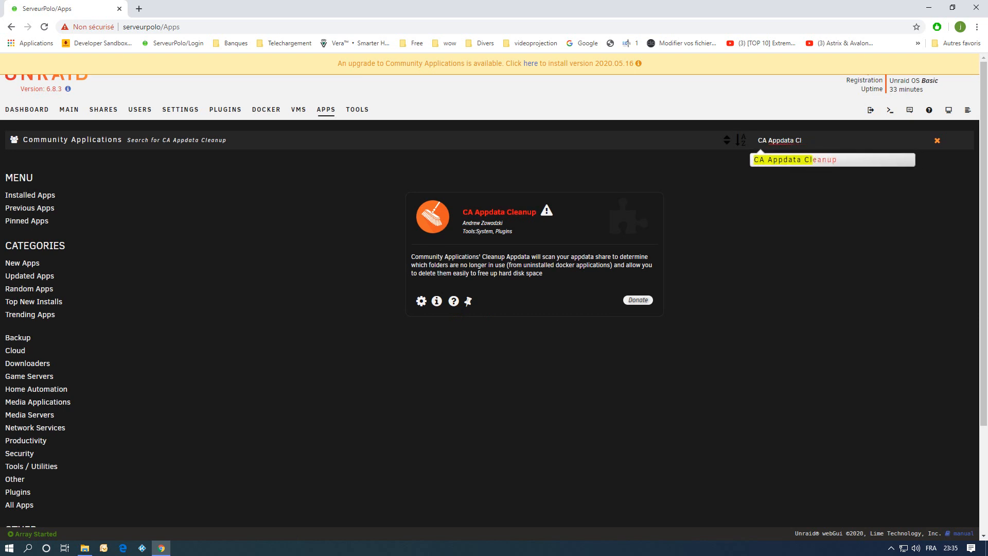
{"action": "key", "text": "Down"}
{"action": "key", "text": "Down"}
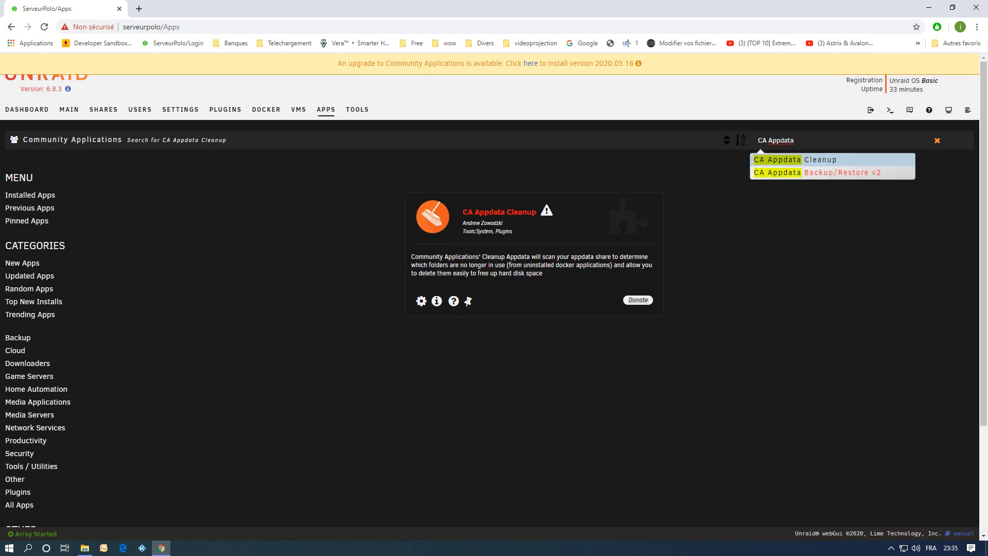
{"action": "key", "text": "Return"}
{"action": "left_click", "coordinate": [422, 300]}
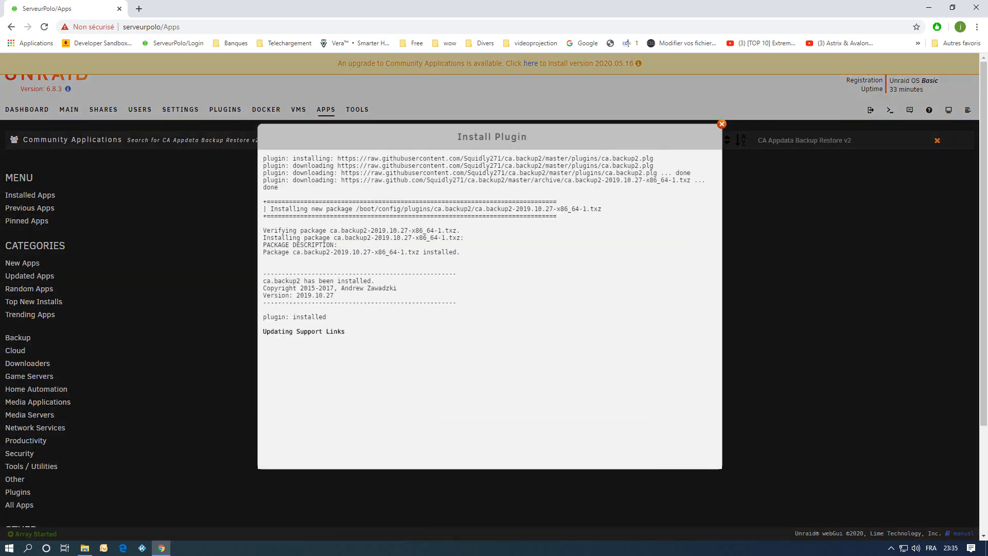
{"action": "left_click", "coordinate": [487, 391]}
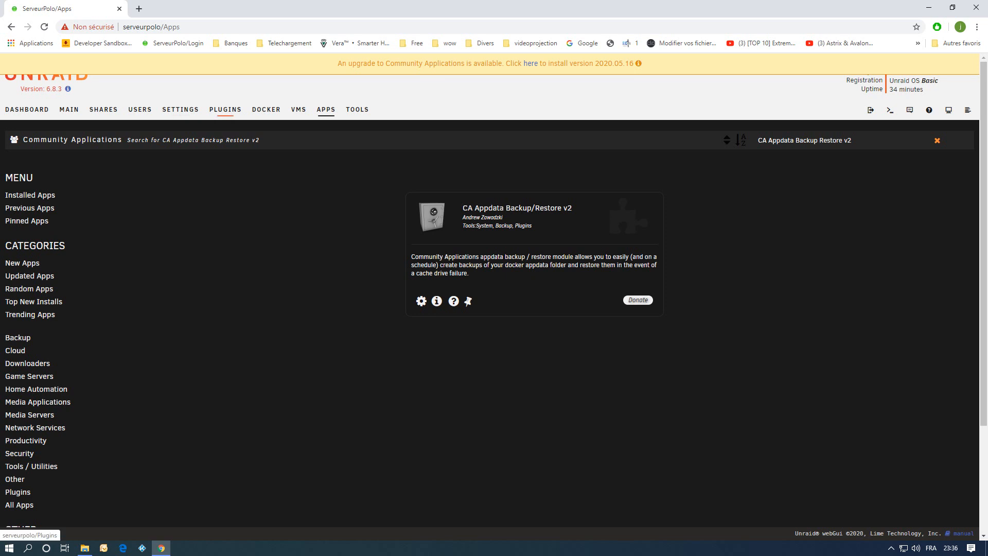
Look through the installed plugins list, the settings page and the New Permissions tool.
{"action": "left_click", "coordinate": [225, 109]}
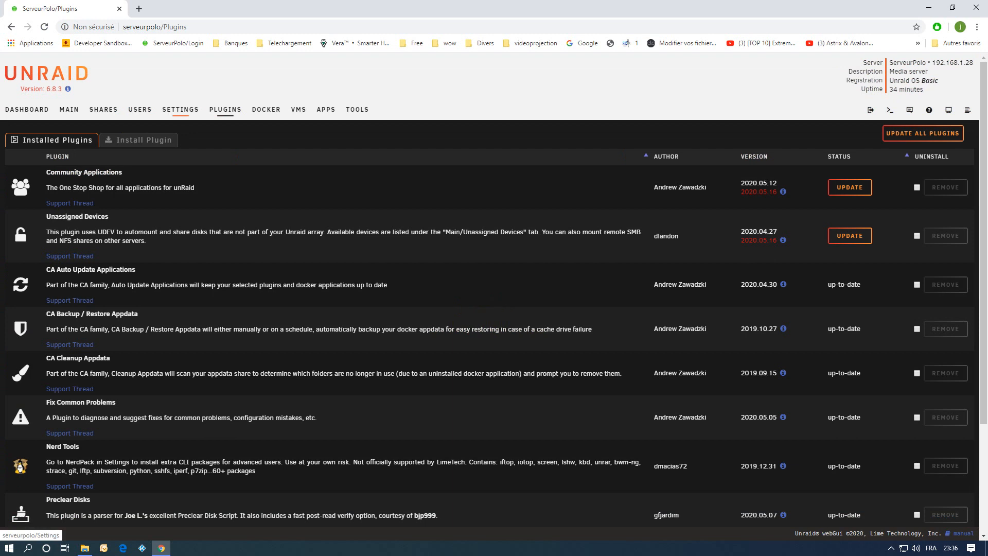
{"action": "left_click", "coordinate": [180, 110]}
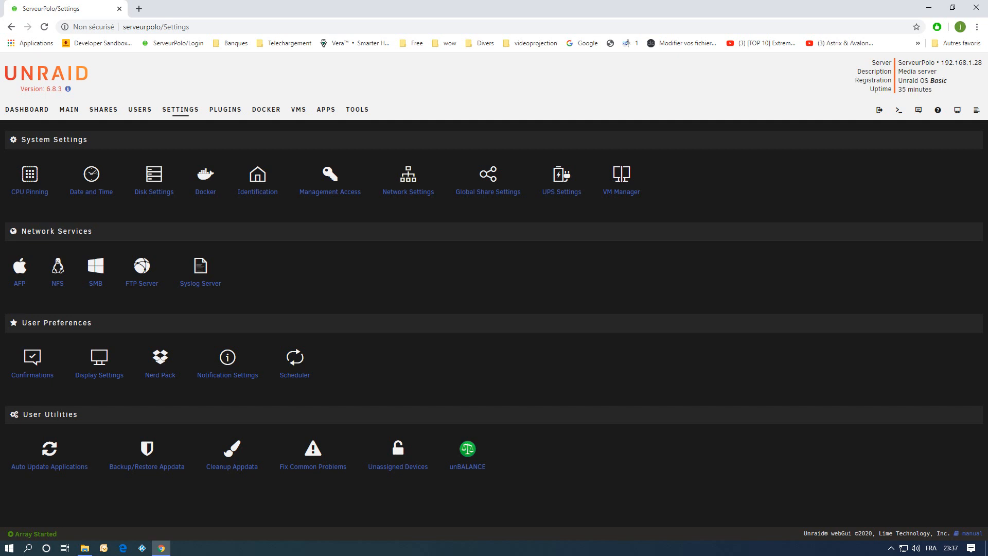
{"action": "left_click", "coordinate": [357, 109]}
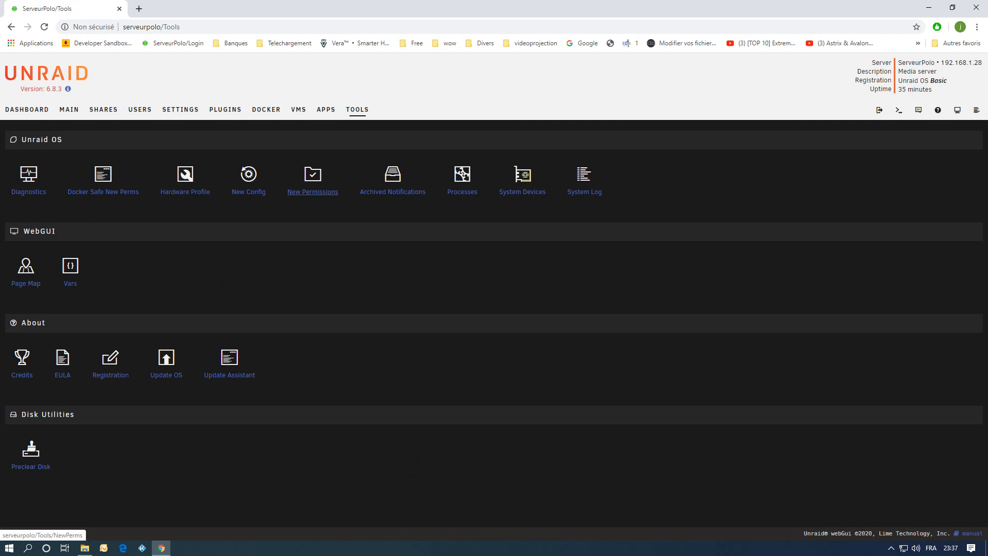
{"action": "left_click", "coordinate": [312, 191]}
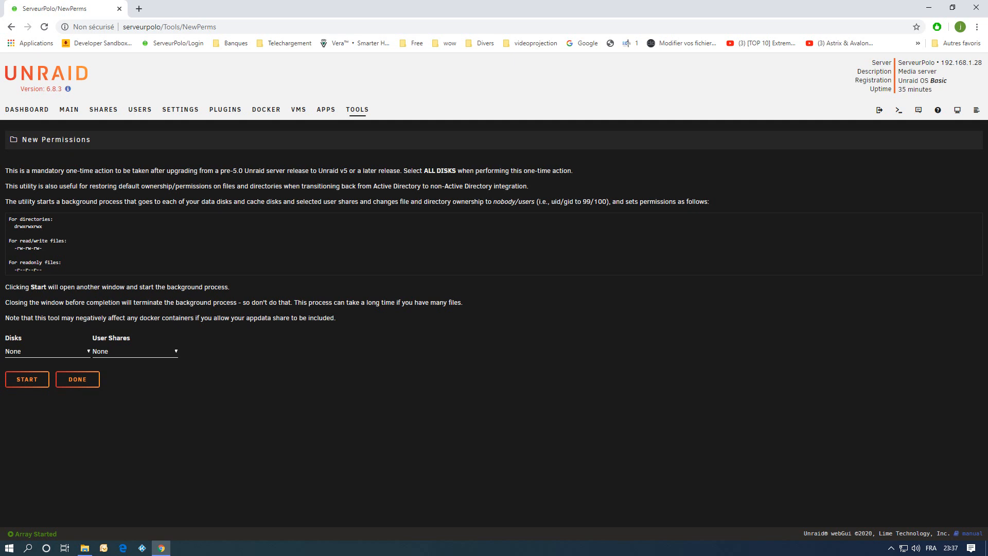
Open Fix Common Problems under Settings and rescan the system for problems.
{"action": "left_click", "coordinate": [180, 109]}
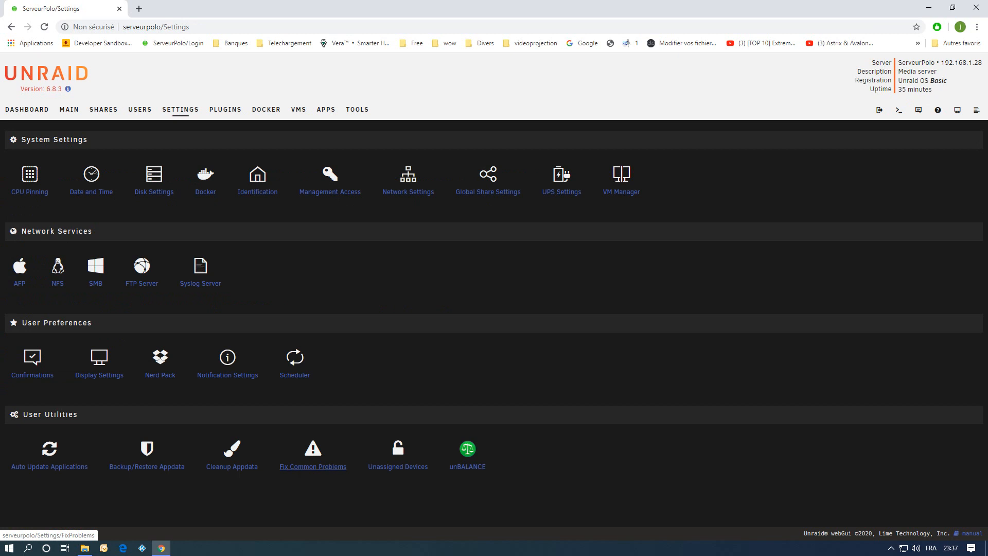
{"action": "left_click", "coordinate": [312, 466]}
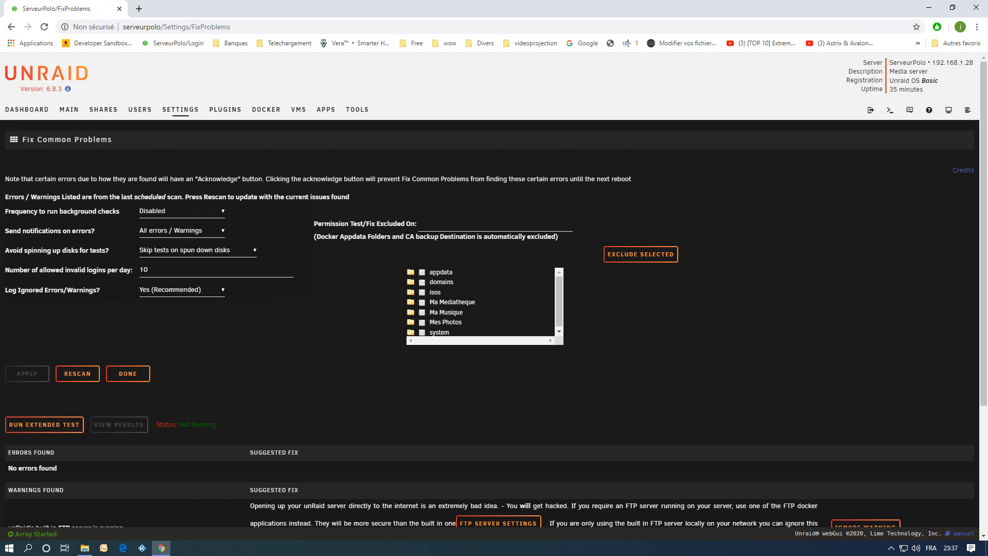
{"action": "left_click", "coordinate": [78, 373]}
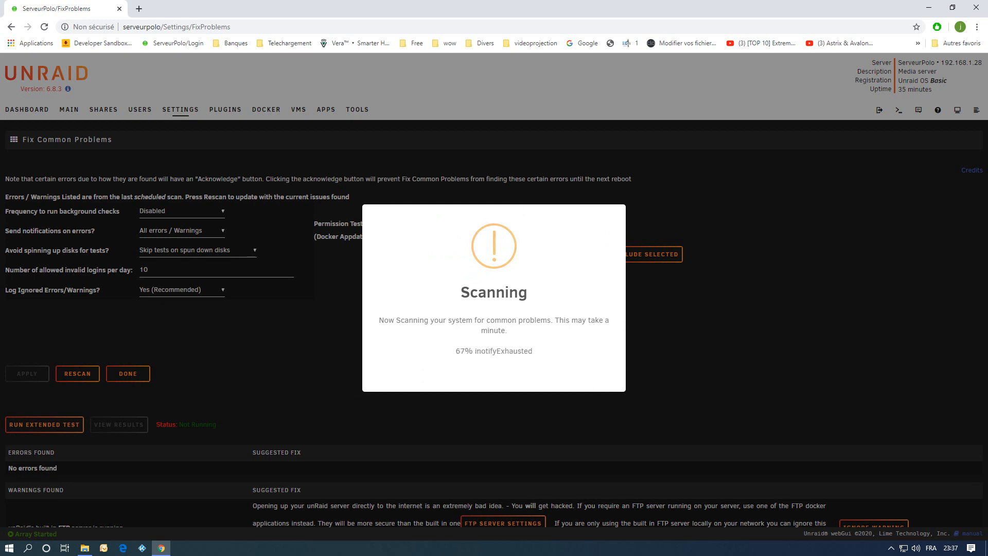
{"action": "scroll", "coordinate": [494, 298], "scroll_direction": "down", "scroll_amount": 4}
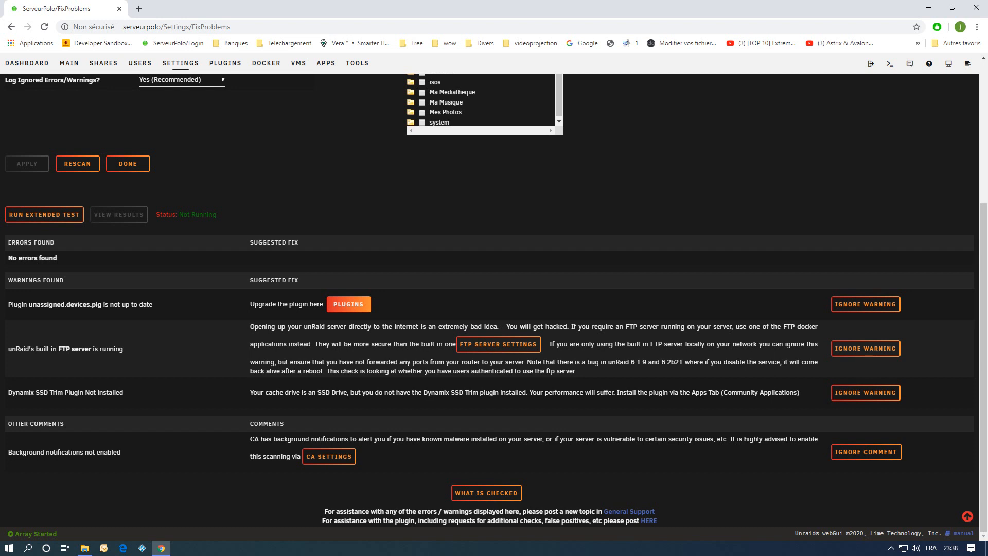
Follow the outdated plugin warning to the plugins list, then return to the Fix Common Problems warnings.
{"action": "left_click", "coordinate": [349, 304]}
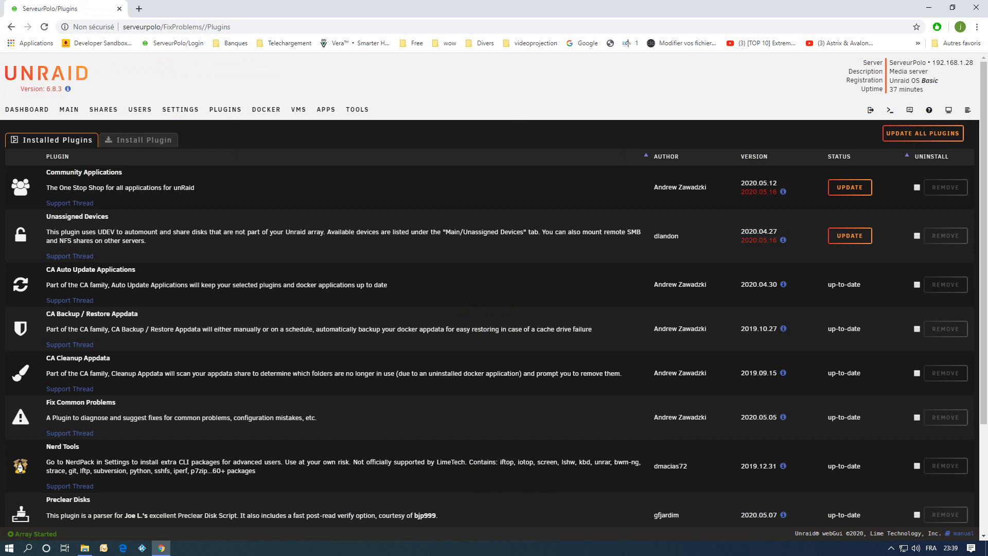
{"action": "left_click", "coordinate": [180, 109]}
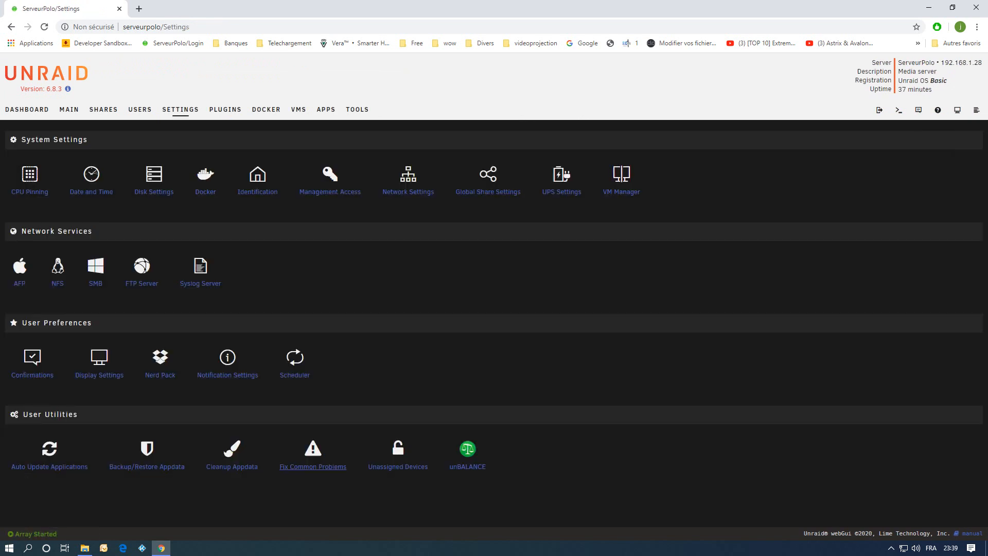
{"action": "left_click", "coordinate": [312, 466]}
{"action": "scroll", "coordinate": [313, 466], "scroll_direction": "down", "scroll_amount": 4}
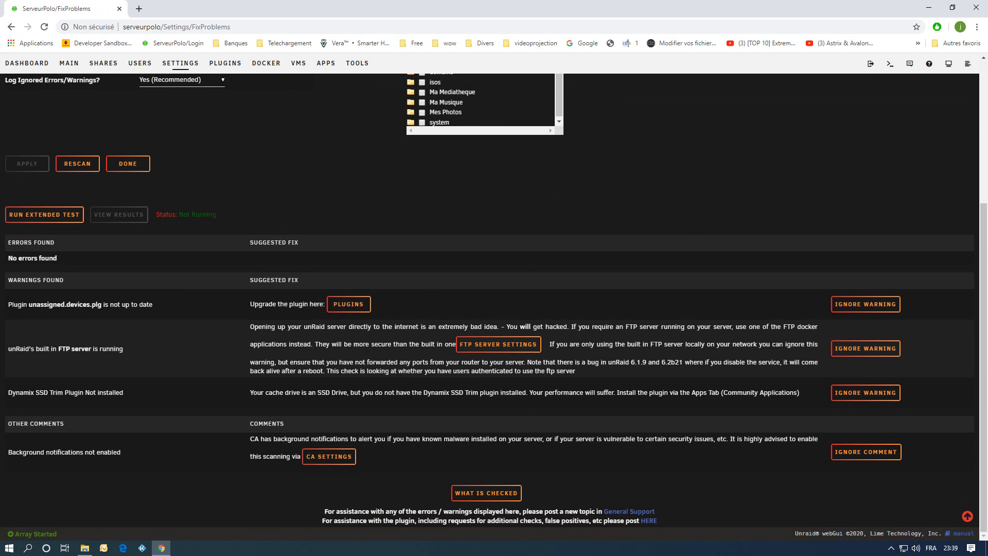
Open the FTP server settings from its warning, set FTP server to Disabled and apply.
{"action": "left_click", "coordinate": [498, 344]}
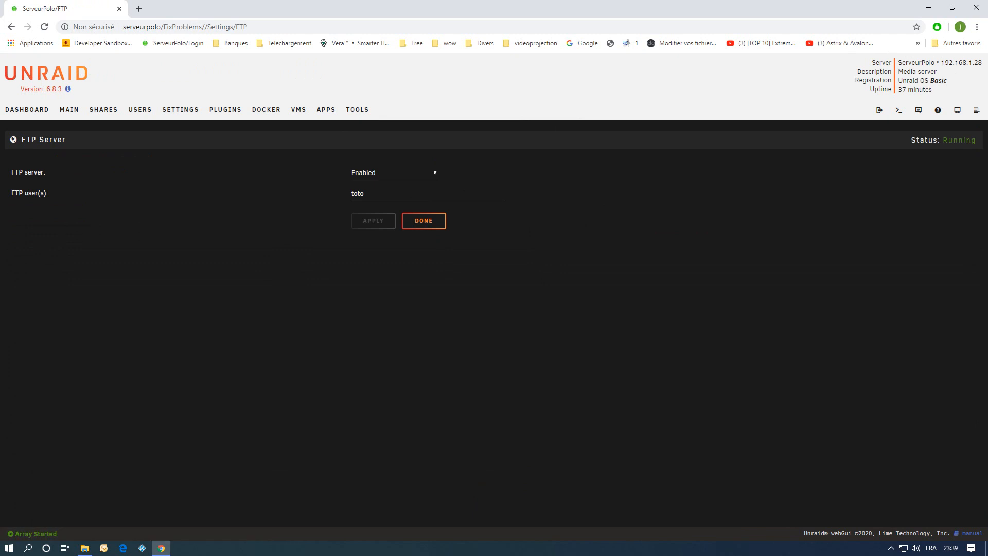
{"action": "left_click", "coordinate": [391, 172]}
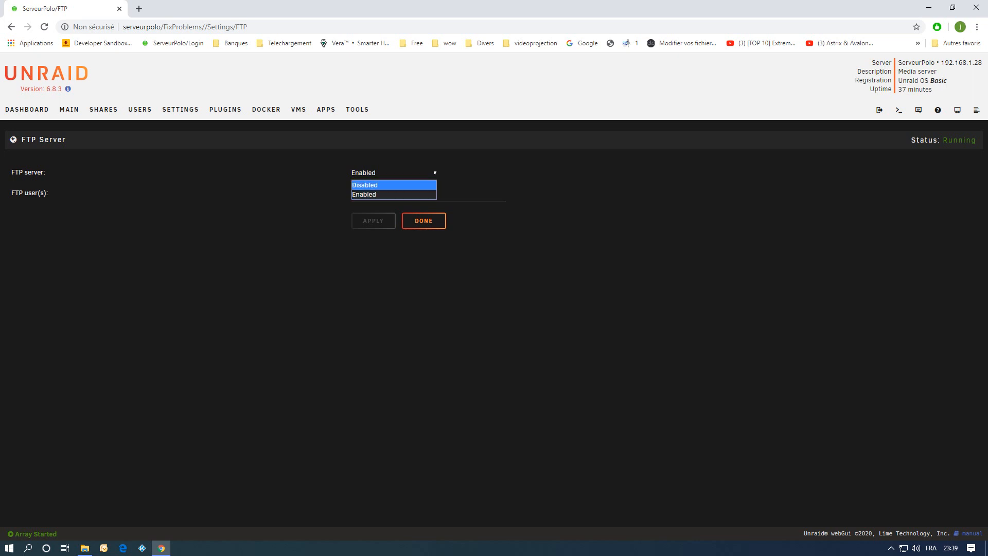
{"action": "left_click", "coordinate": [386, 185]}
{"action": "left_click", "coordinate": [373, 220]}
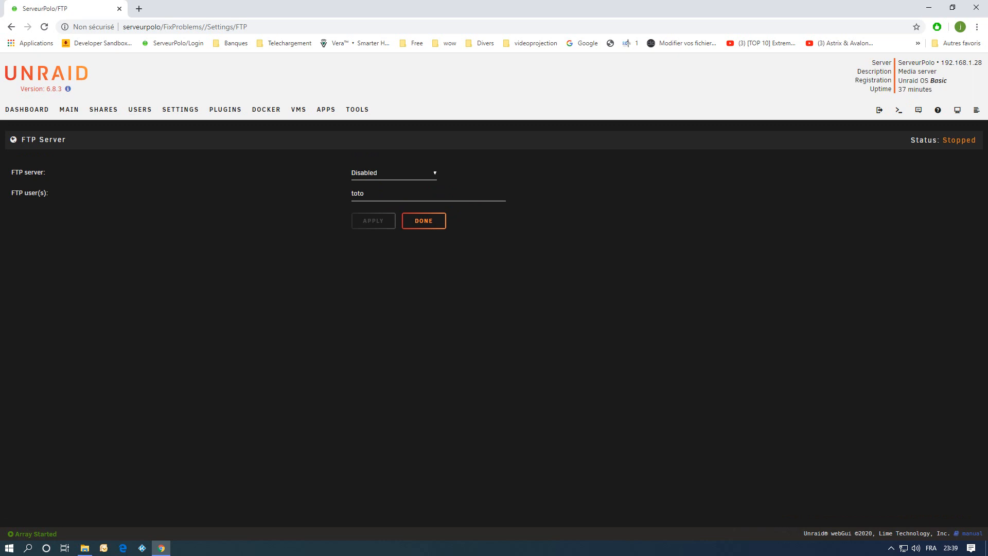
Reopen Fix Common Problems and review its warnings list.
{"action": "left_click", "coordinate": [180, 109]}
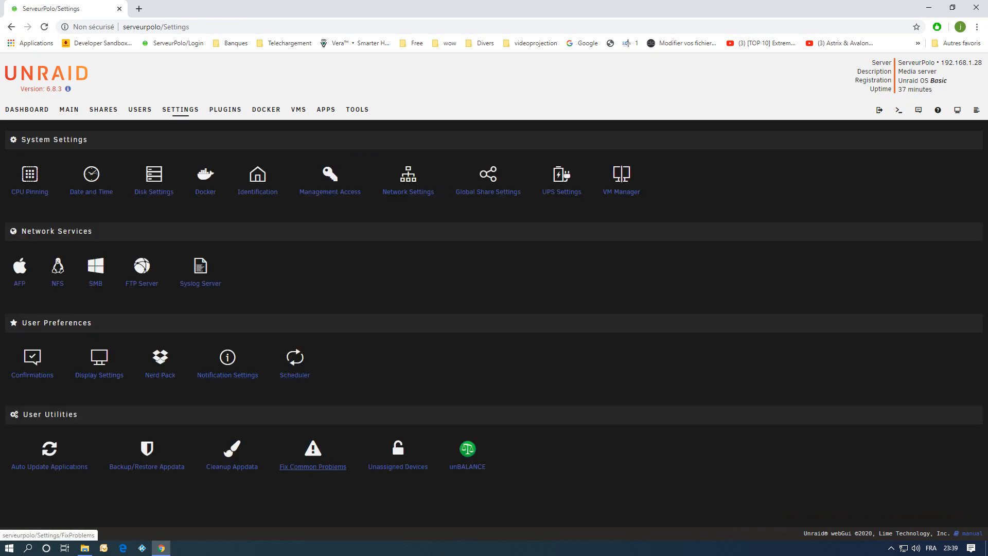
{"action": "left_click", "coordinate": [312, 465]}
{"action": "scroll", "coordinate": [312, 465], "scroll_direction": "down", "scroll_amount": 5}
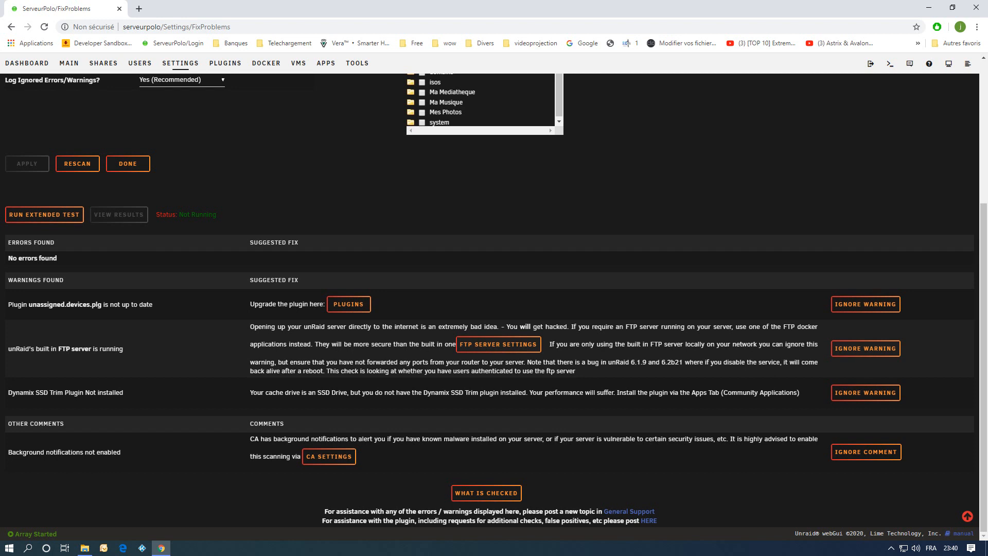
{"action": "scroll", "coordinate": [494, 302], "scroll_direction": "up", "scroll_amount": 4}
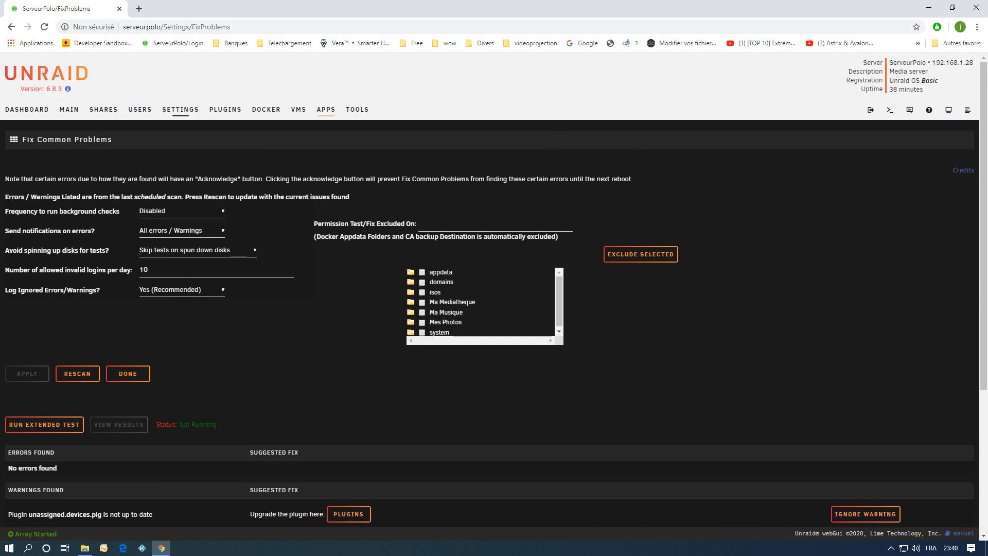
Search apps for "ssd" and install the Dynamix SSD Trim plugin.
{"action": "left_click", "coordinate": [326, 109]}
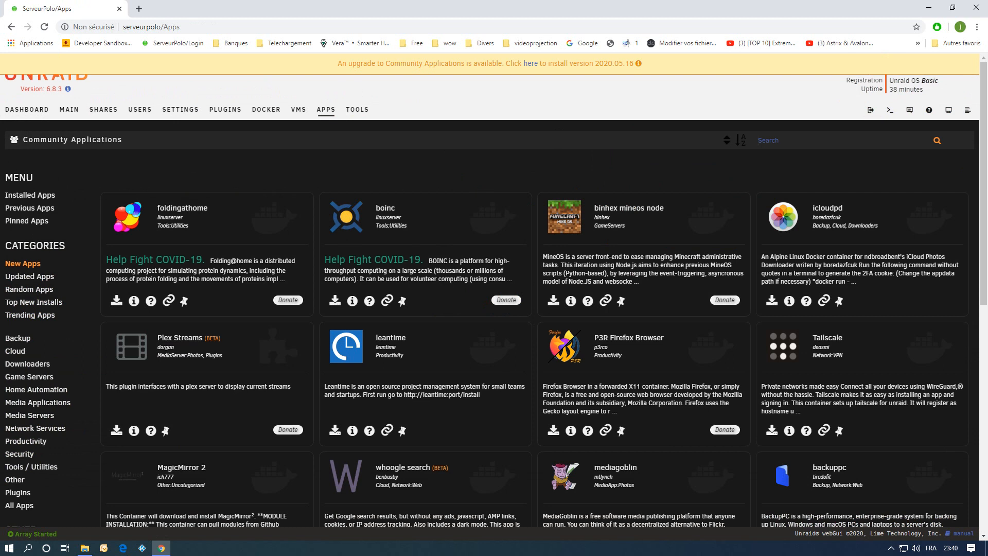
{"action": "type", "text": "ssd"}
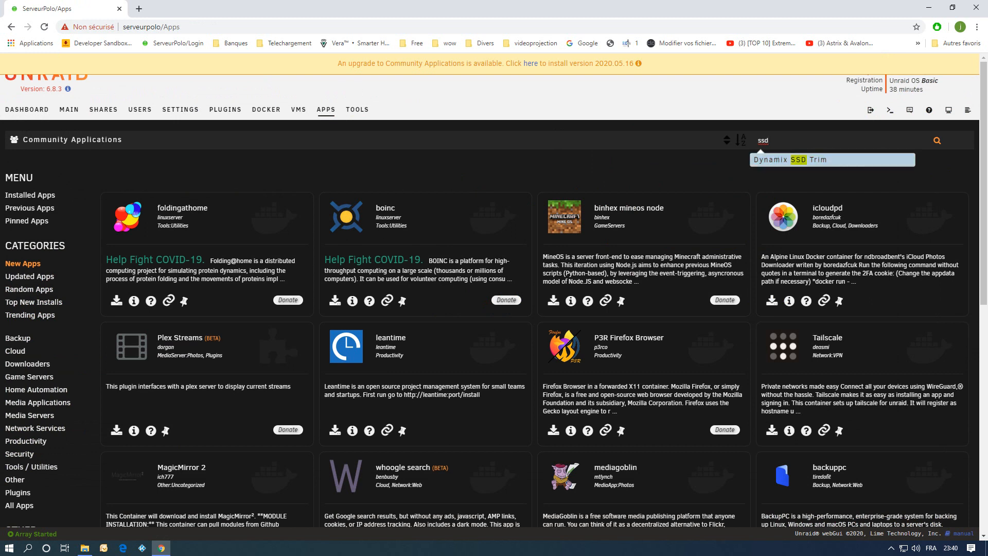
{"action": "left_click", "coordinate": [762, 157]}
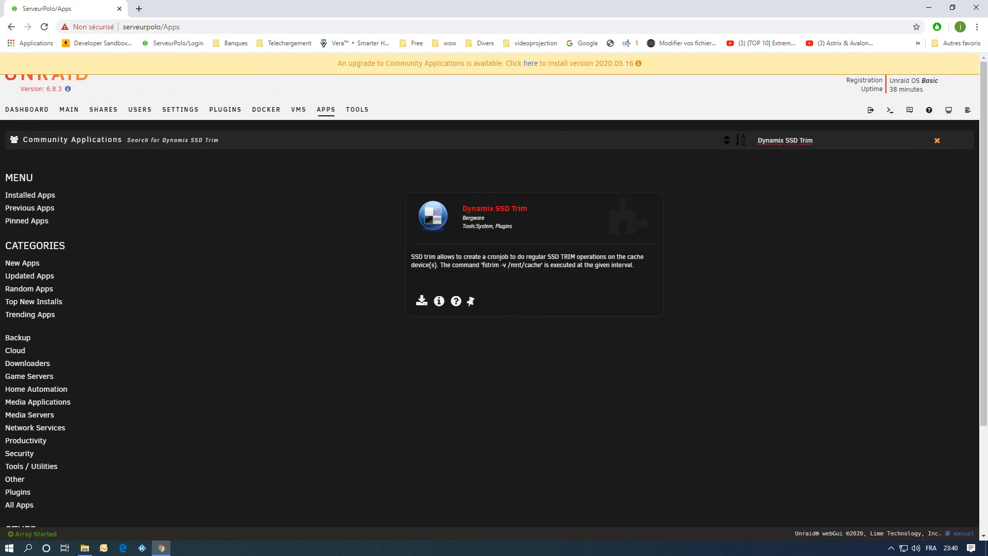
{"action": "left_click", "coordinate": [421, 300]}
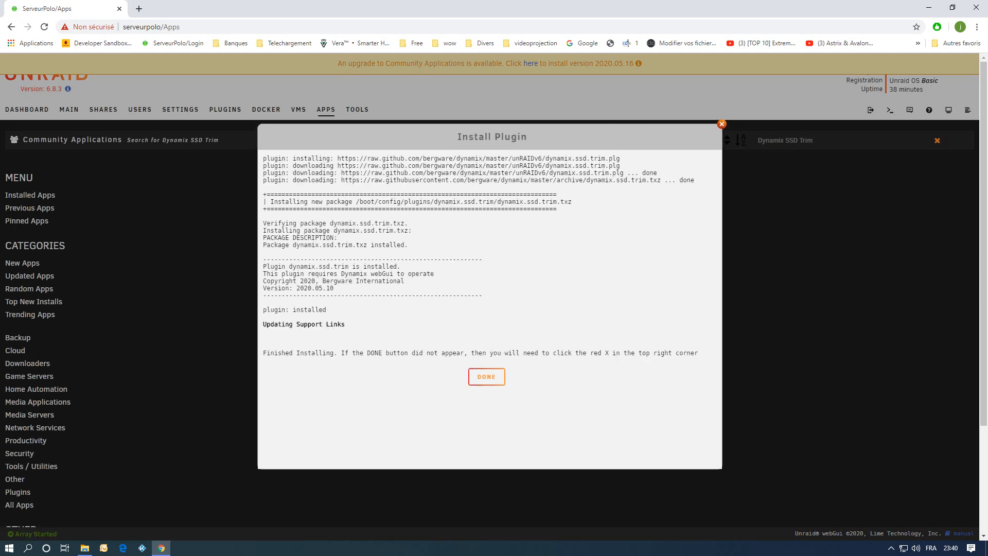
{"action": "left_click", "coordinate": [486, 376]}
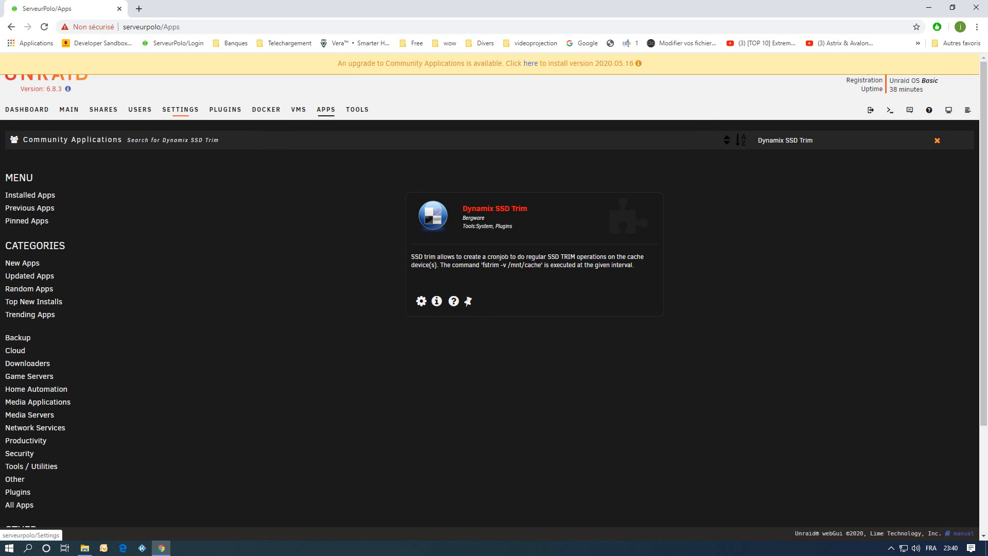
Open the Dynamix SSD TRIM plugin's settings from the installed plugins list and review the SSD TRIM schedule.
{"action": "left_click", "coordinate": [180, 109]}
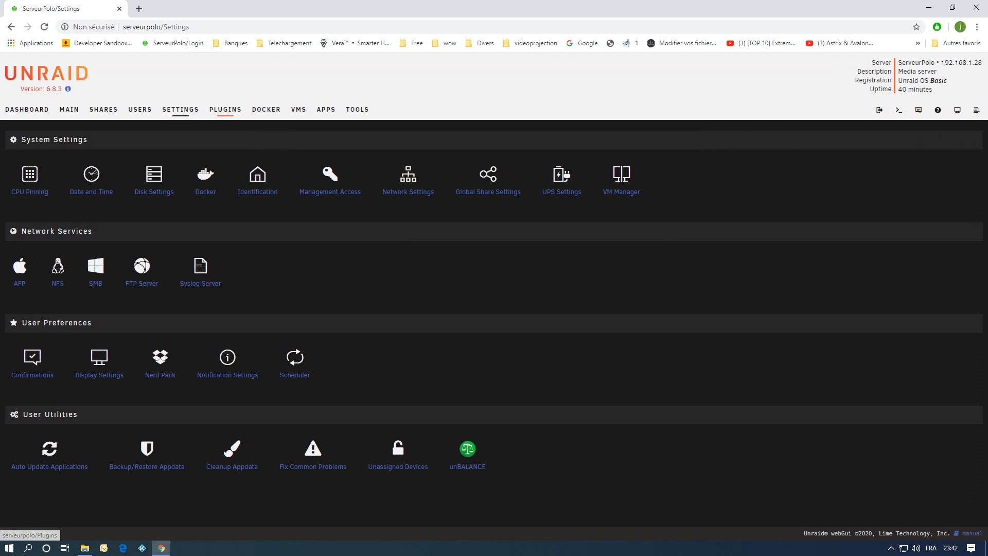
{"action": "left_click", "coordinate": [225, 109]}
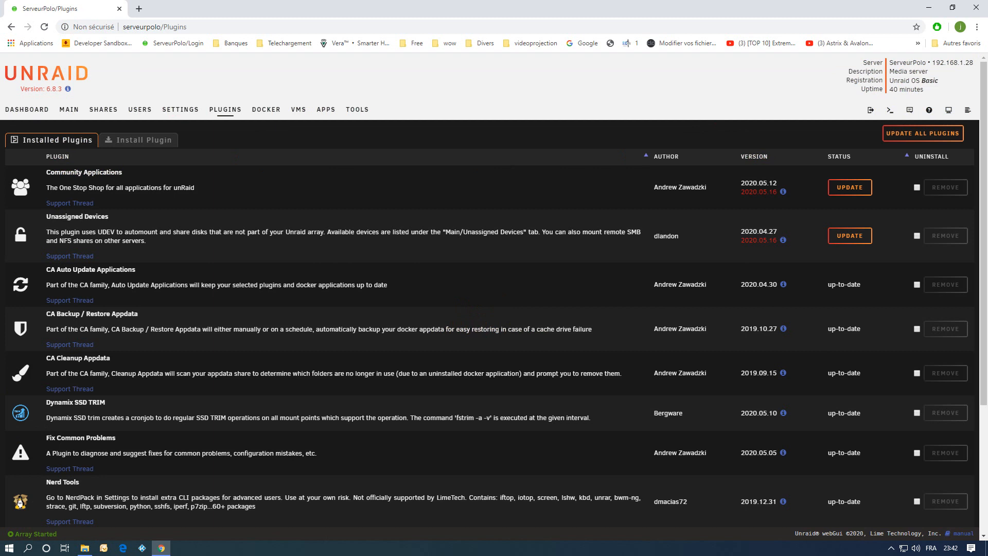
{"action": "left_click", "coordinate": [20, 413]}
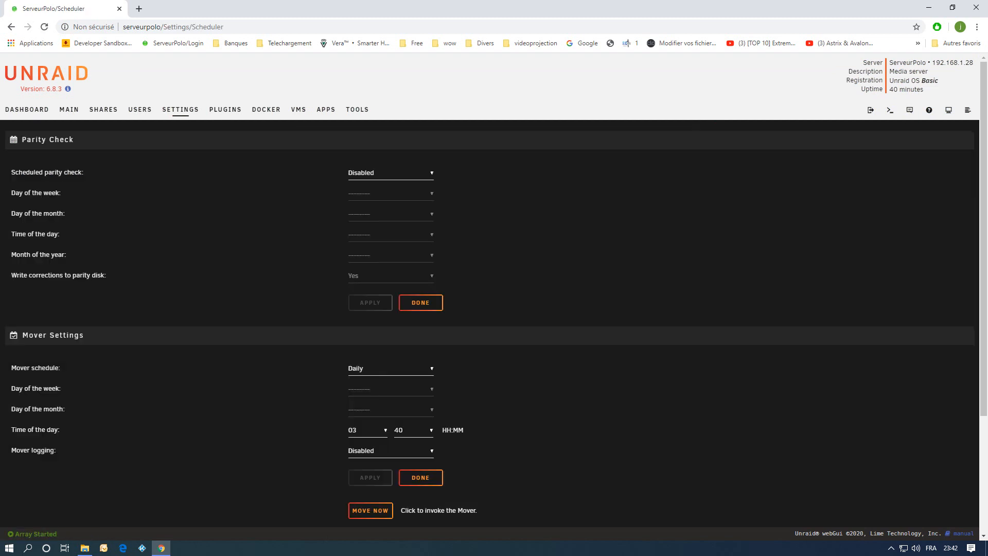
{"action": "scroll", "coordinate": [494, 309], "scroll_direction": "down", "scroll_amount": 3}
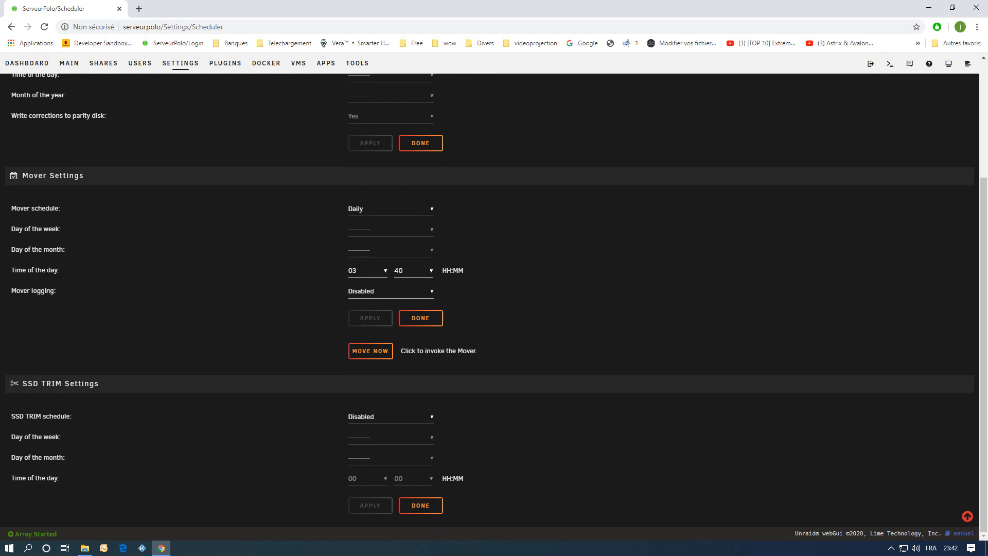
From the Fix Common Problems comment, open CA settings, allow CA to send emergency notifications, and apply.
{"action": "left_click", "coordinate": [180, 62]}
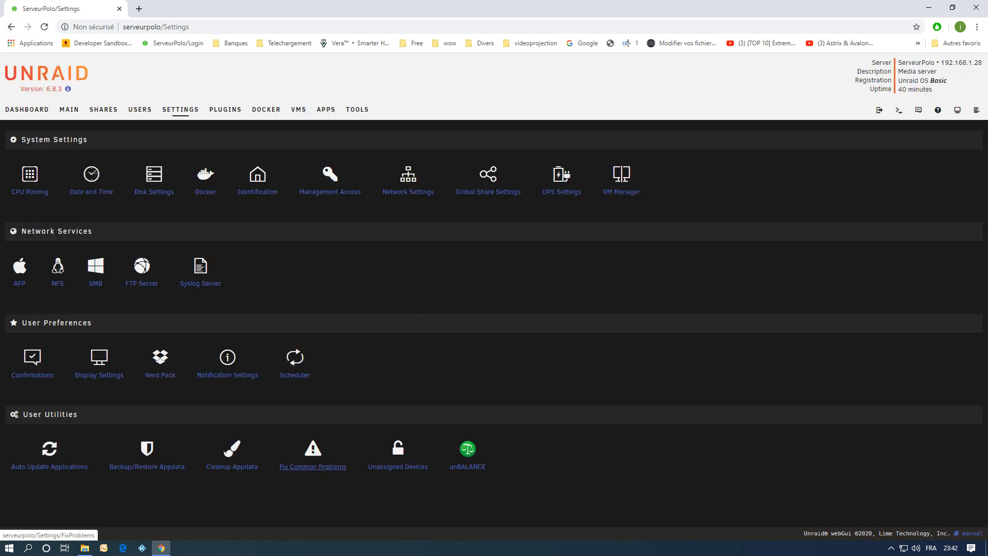
{"action": "left_click", "coordinate": [312, 466]}
{"action": "scroll", "coordinate": [312, 467], "scroll_direction": "down", "scroll_amount": 5}
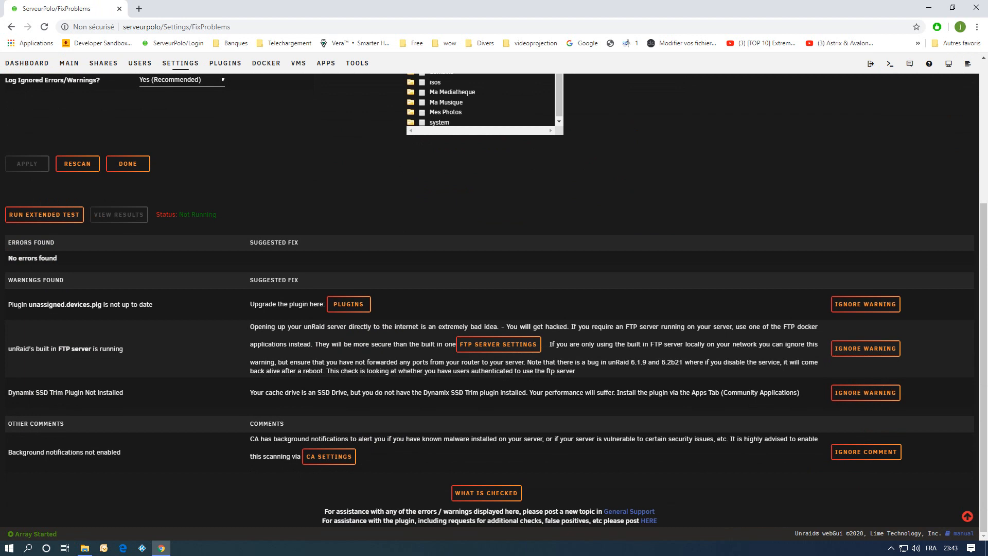
{"action": "left_click", "coordinate": [329, 456]}
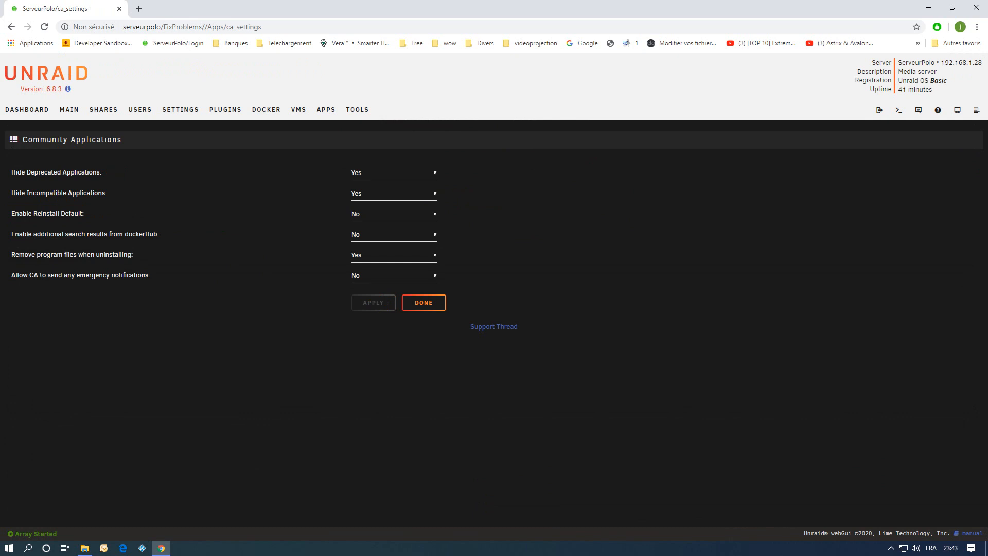
{"action": "left_click", "coordinate": [393, 275]}
{"action": "left_click", "coordinate": [360, 286]}
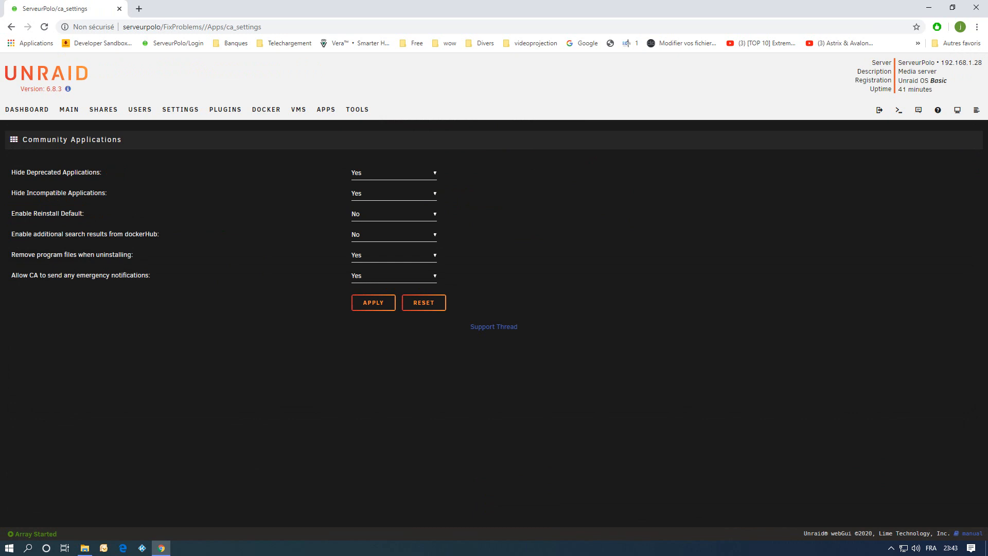
{"action": "left_click", "coordinate": [373, 302]}
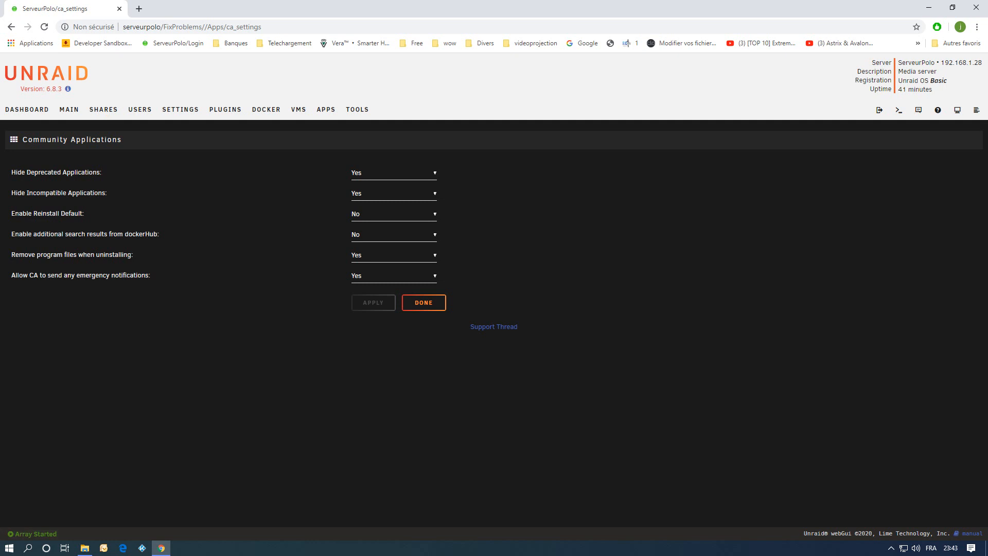
Reopen Fix Common Problems and run the extended test.
{"action": "left_click", "coordinate": [180, 109]}
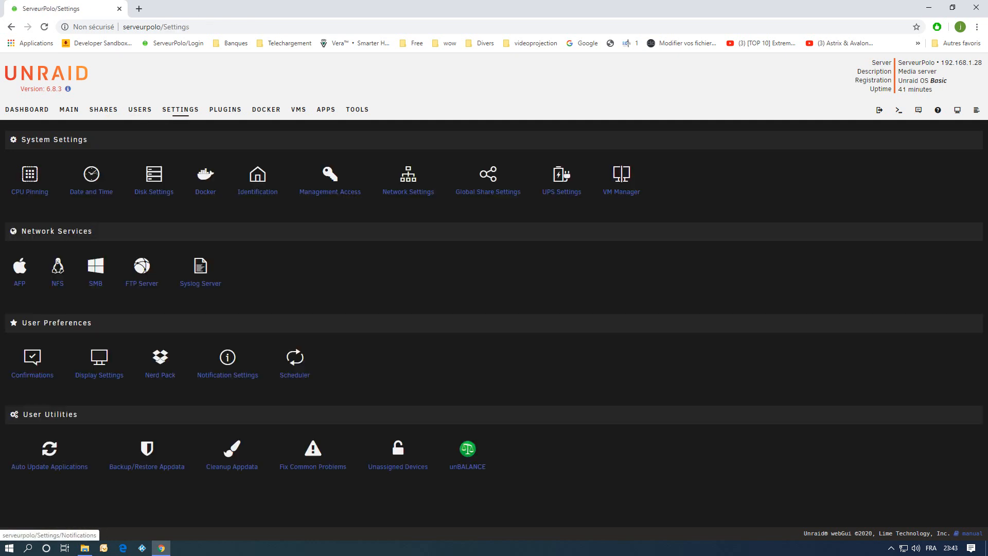
{"action": "left_click", "coordinate": [313, 466]}
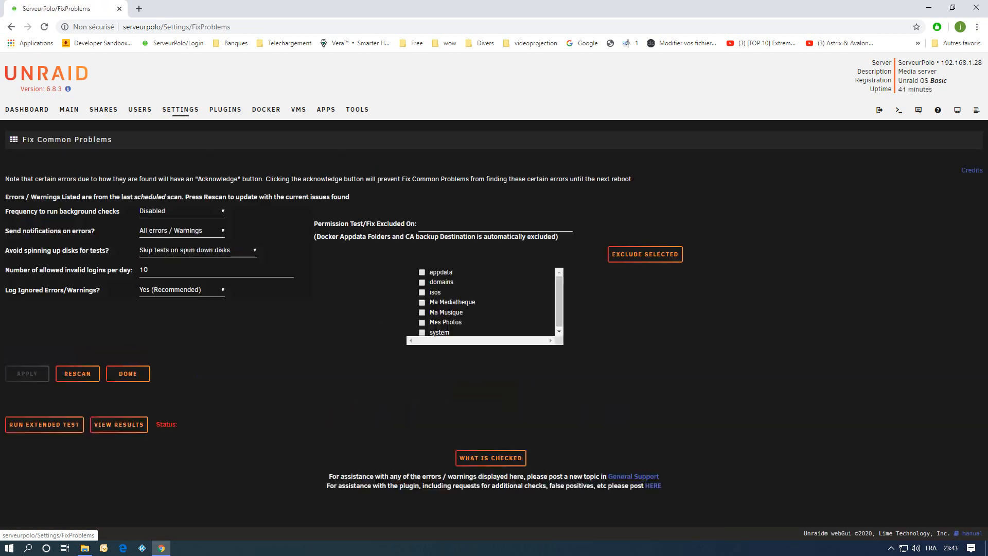
{"action": "scroll", "coordinate": [312, 466], "scroll_direction": "down", "scroll_amount": 4}
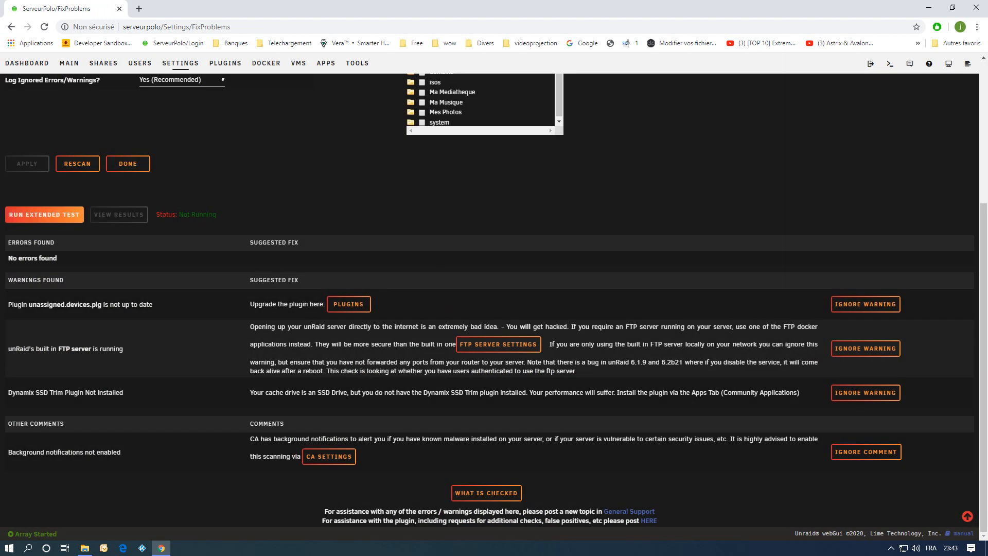
{"action": "left_click", "coordinate": [44, 215]}
{"action": "left_click", "coordinate": [464, 369]}
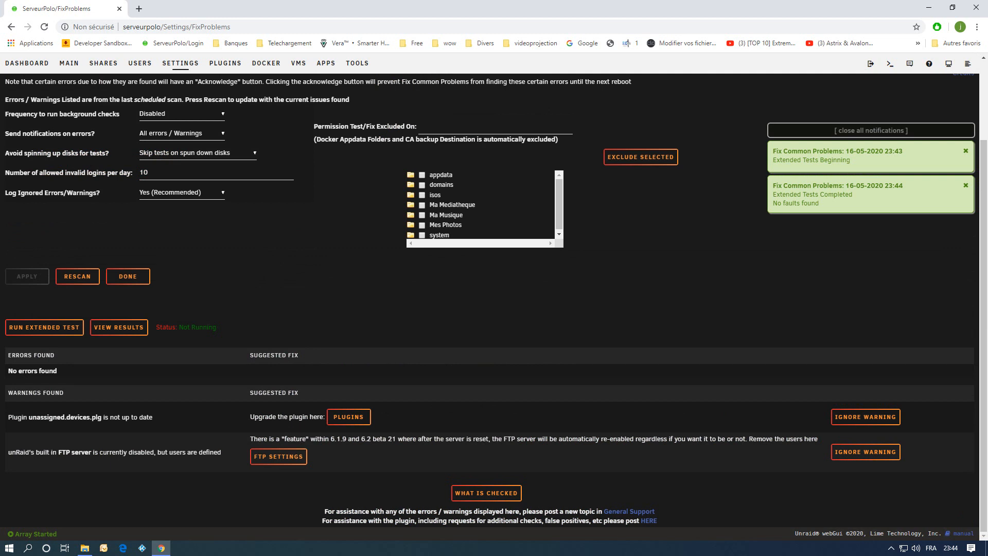
Open FTP settings from its warning, clear the FTP user(s) field, apply, and rescan Fix Common Problems.
{"action": "left_click", "coordinate": [279, 456]}
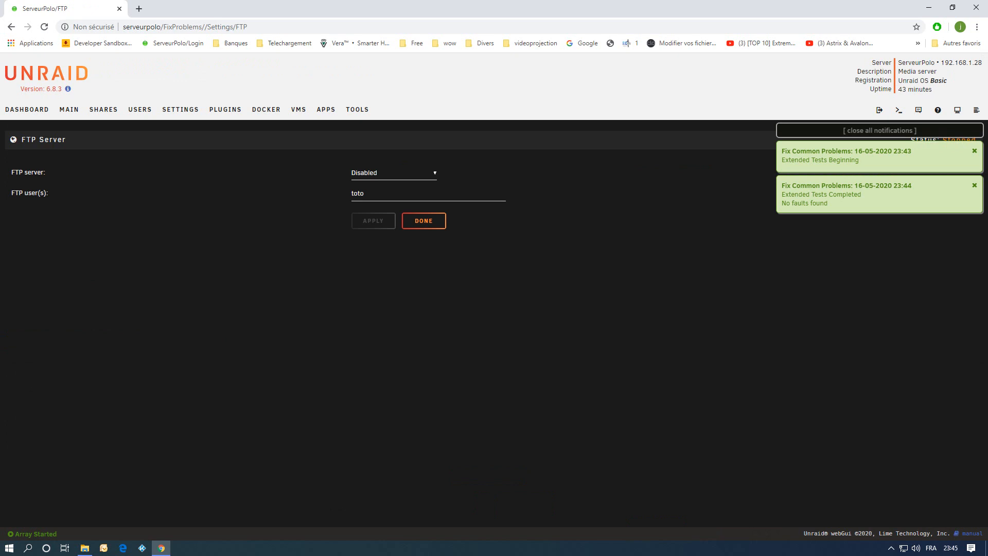
{"action": "double_click", "coordinate": [358, 193]}
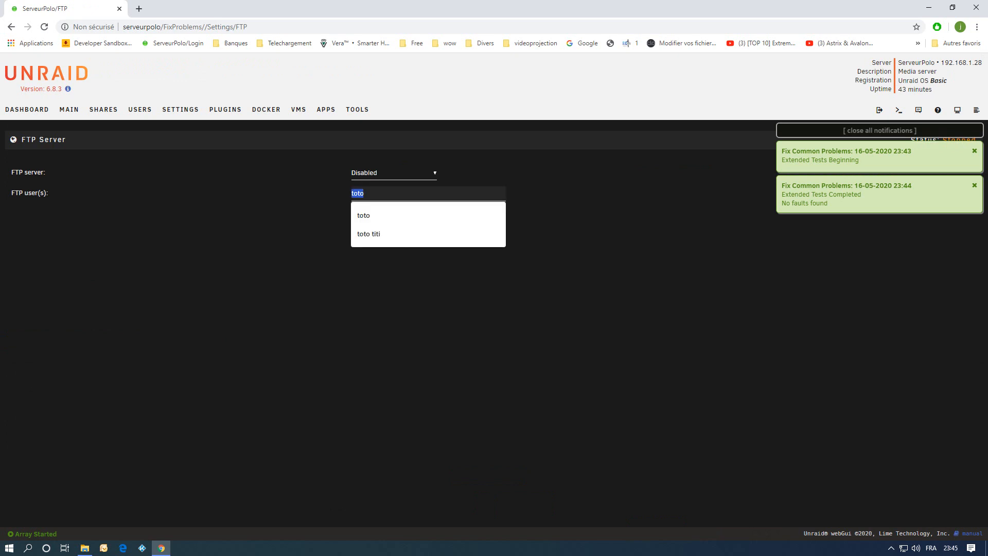
{"action": "key", "text": "BackSpace"}
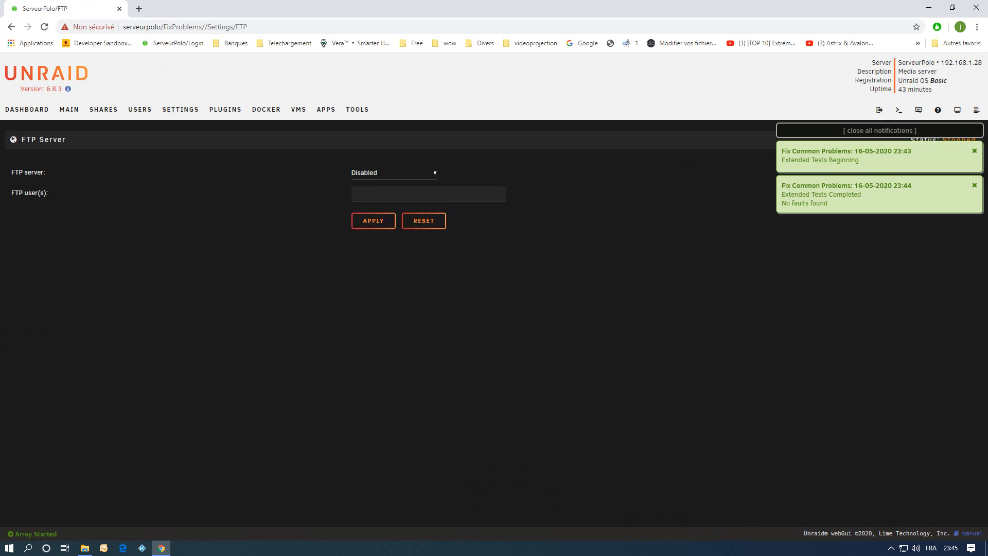
{"action": "left_click", "coordinate": [373, 220]}
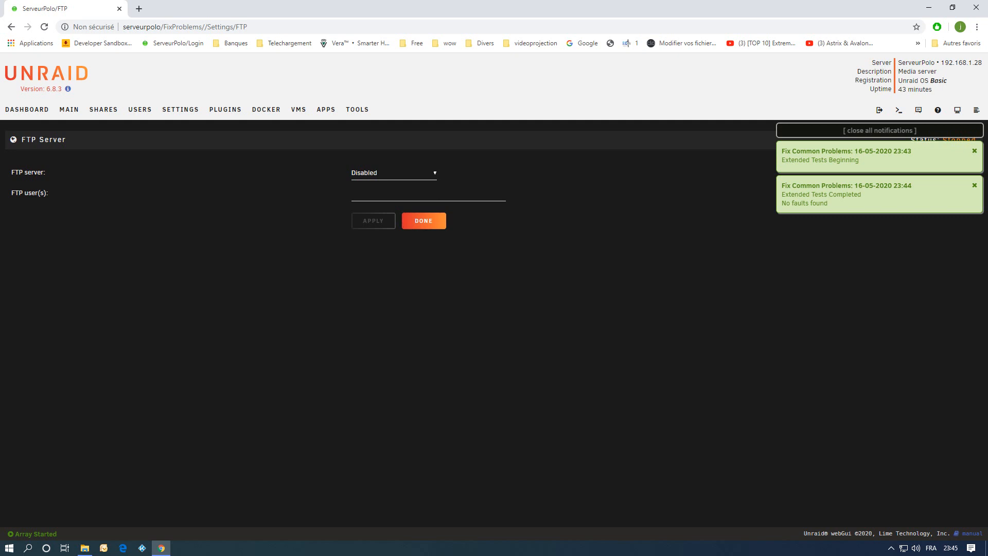
{"action": "left_click", "coordinate": [424, 220]}
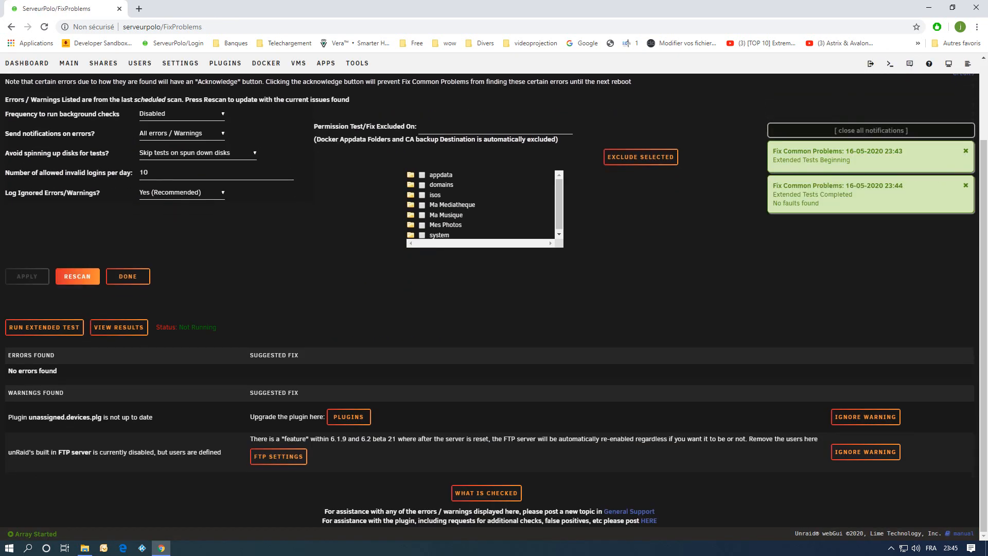
{"action": "left_click", "coordinate": [77, 276]}
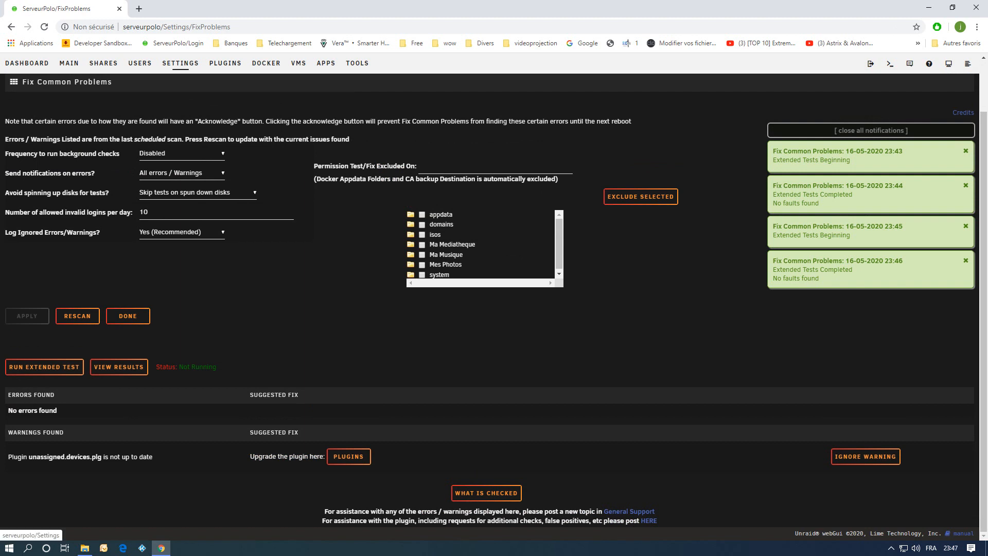
In Auto Update Applications plugin settings, set Auto Update All Plugins to Yes with Daily check frequency and apply.
{"action": "left_click", "coordinate": [180, 63]}
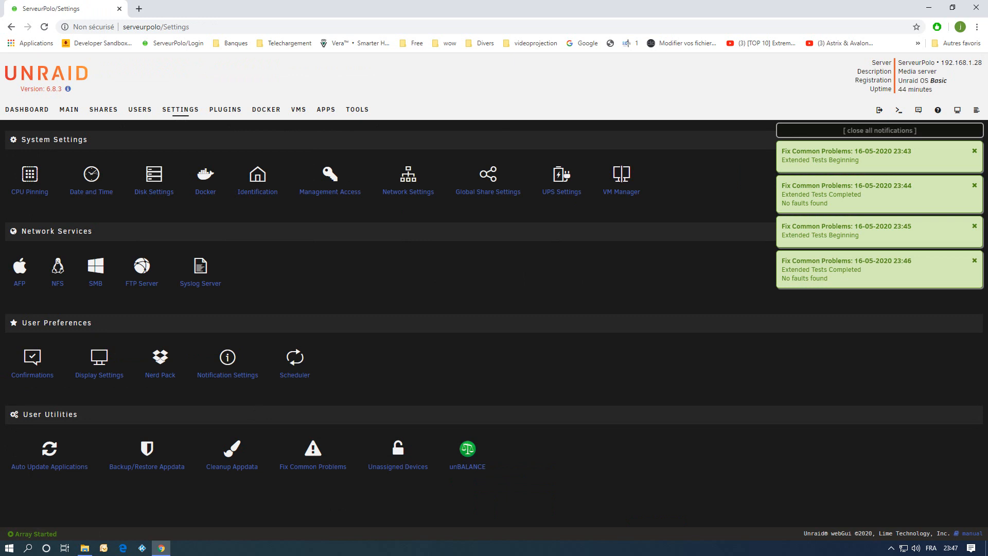
{"action": "left_click", "coordinate": [50, 466]}
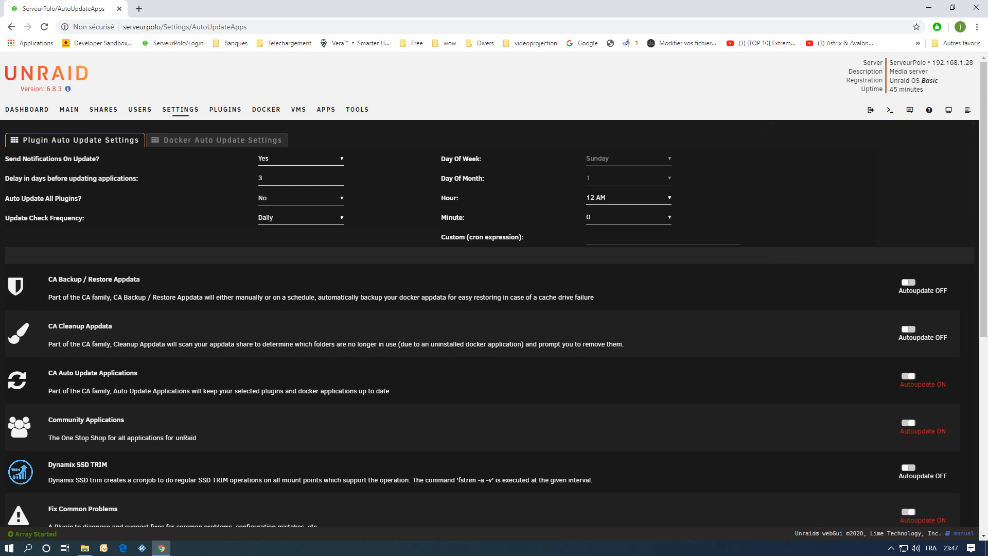
{"action": "left_click", "coordinate": [217, 140]}
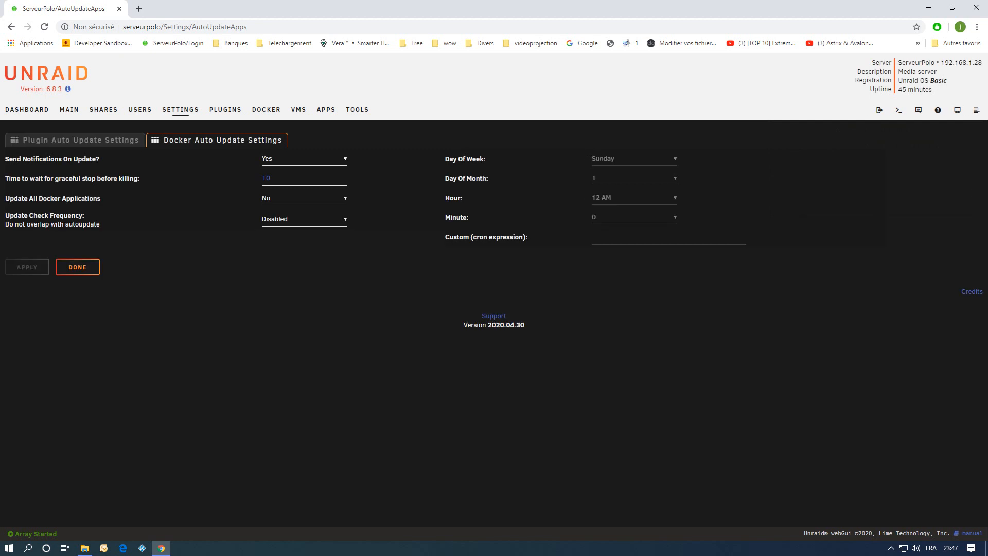
{"action": "left_click", "coordinate": [81, 140]}
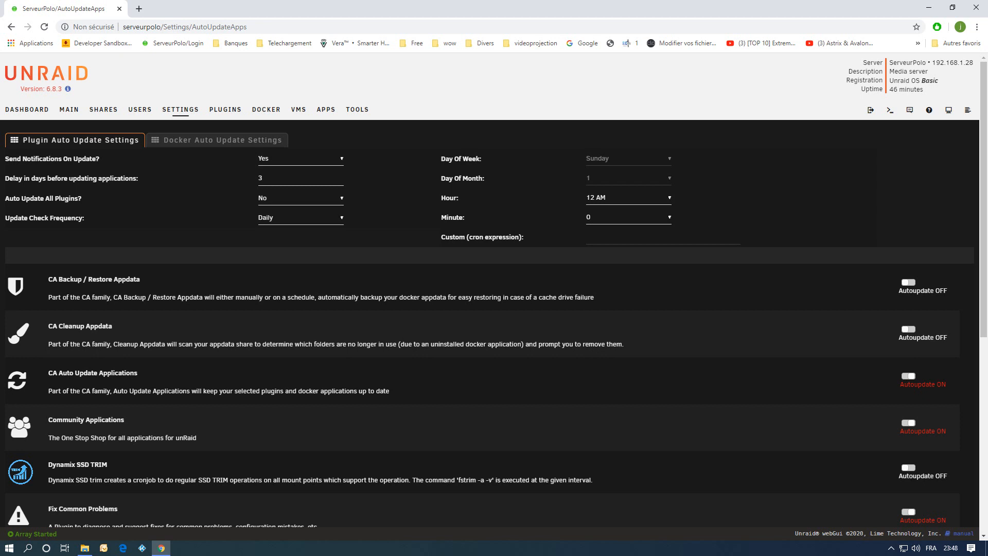
{"action": "left_click", "coordinate": [301, 198]}
{"action": "left_click", "coordinate": [300, 219]}
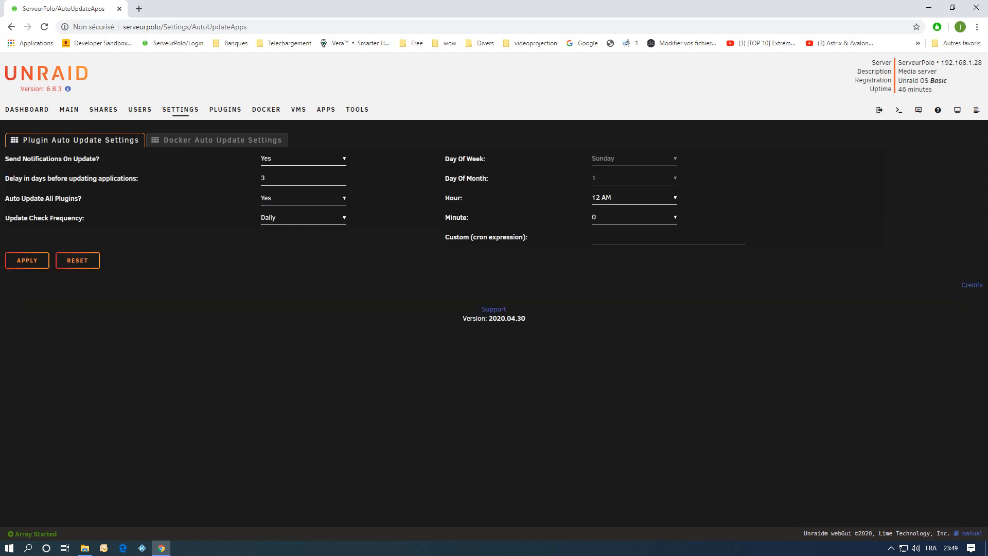
{"action": "left_click", "coordinate": [301, 217]}
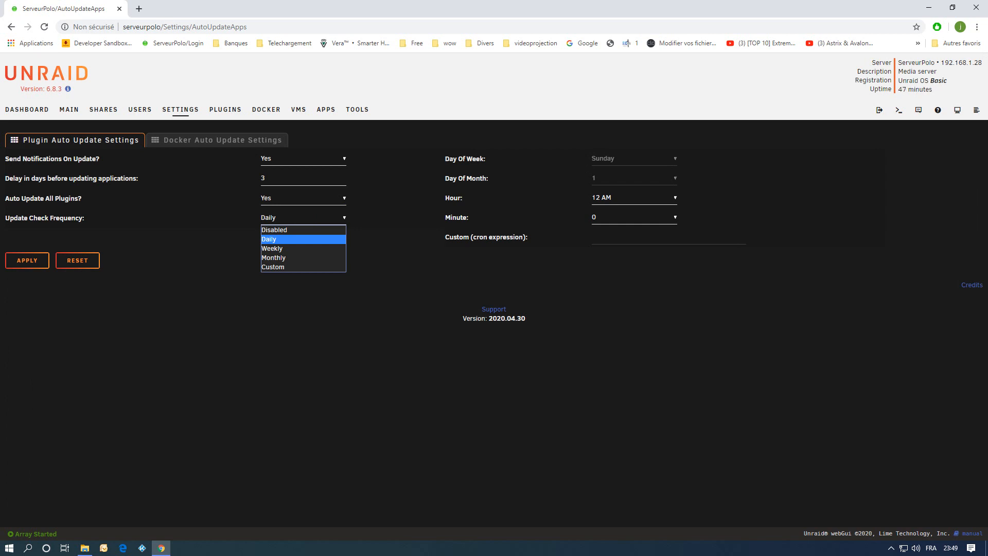
{"action": "left_click", "coordinate": [301, 239]}
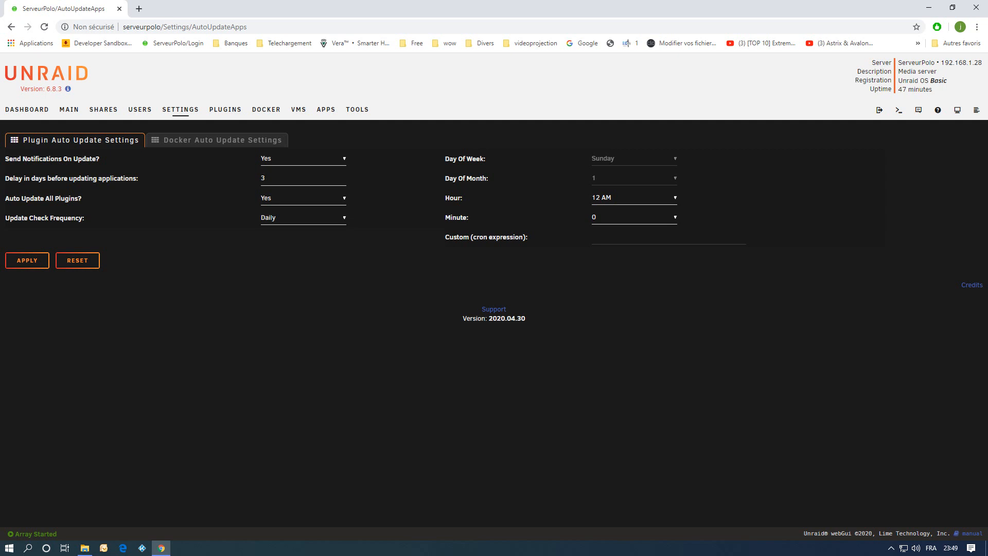
{"action": "left_click", "coordinate": [27, 260]}
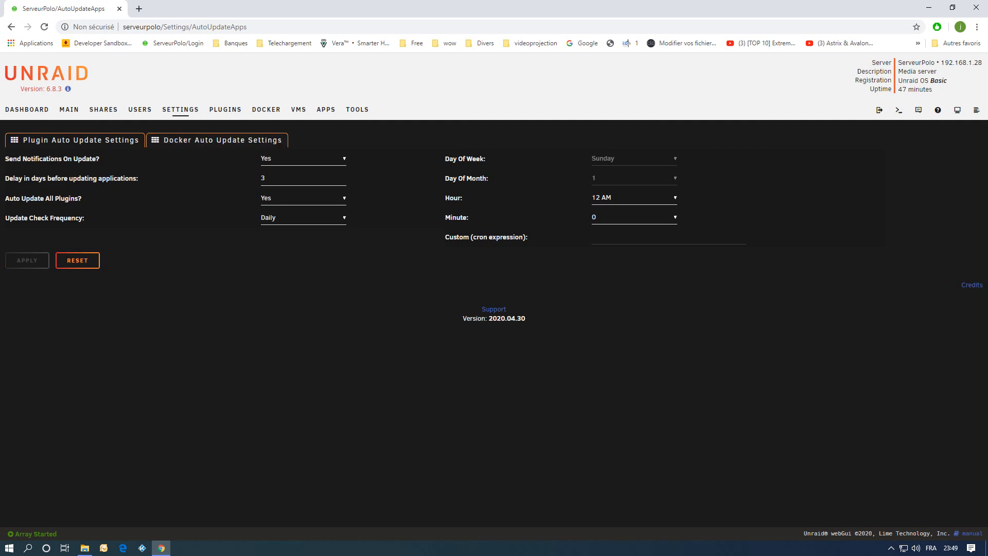
Review the Docker auto update settings and close Auto Update Applications.
{"action": "left_click", "coordinate": [217, 140]}
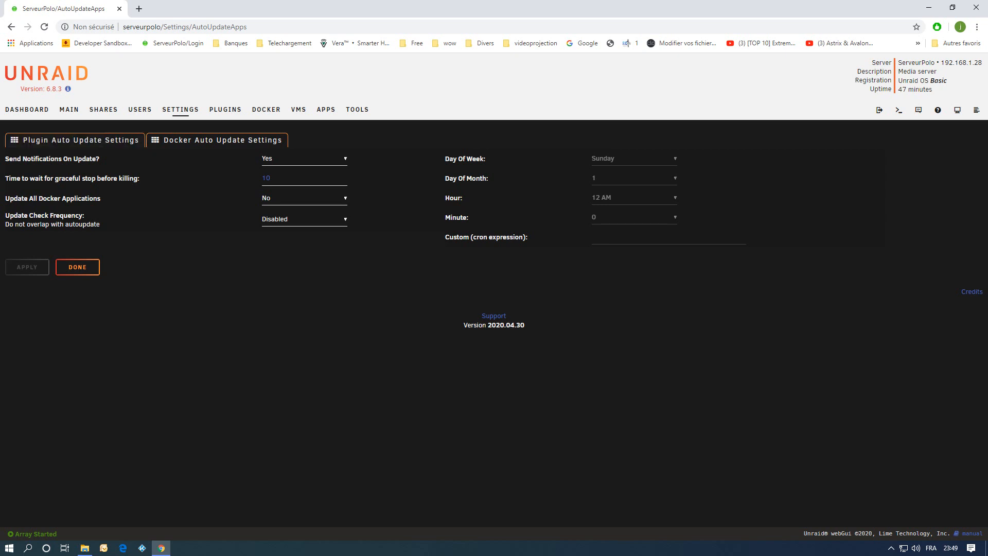
{"action": "left_click", "coordinate": [75, 140]}
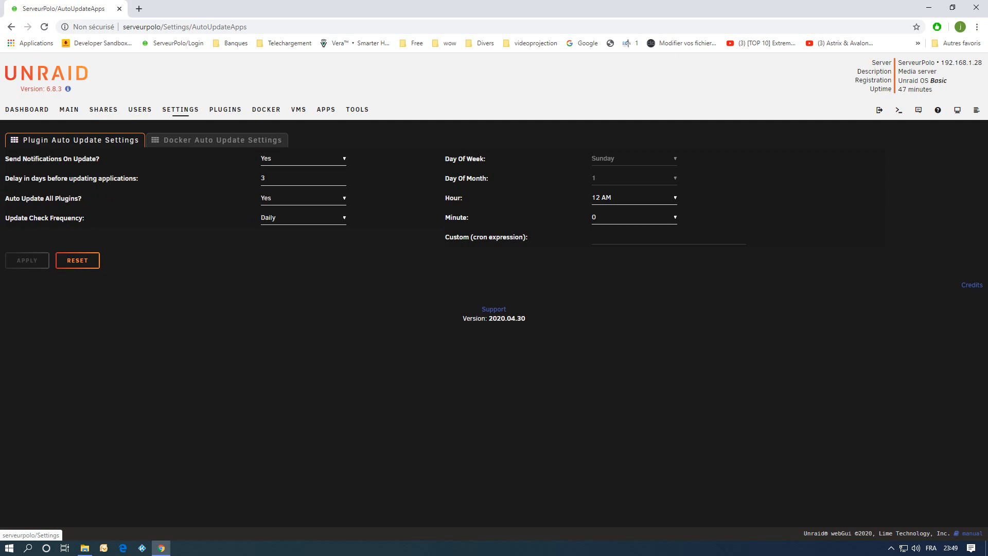
{"action": "left_click", "coordinate": [180, 109]}
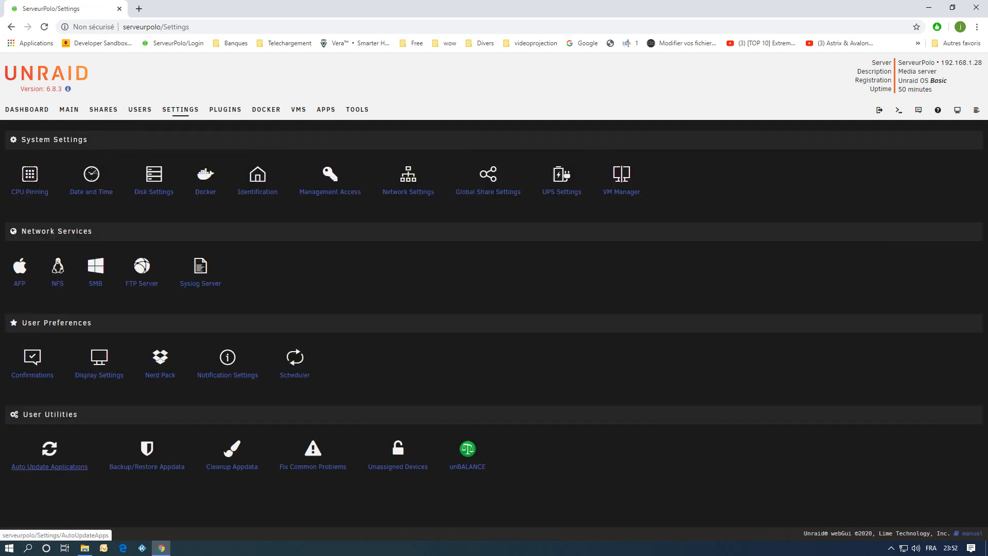
{"action": "left_click", "coordinate": [49, 466]}
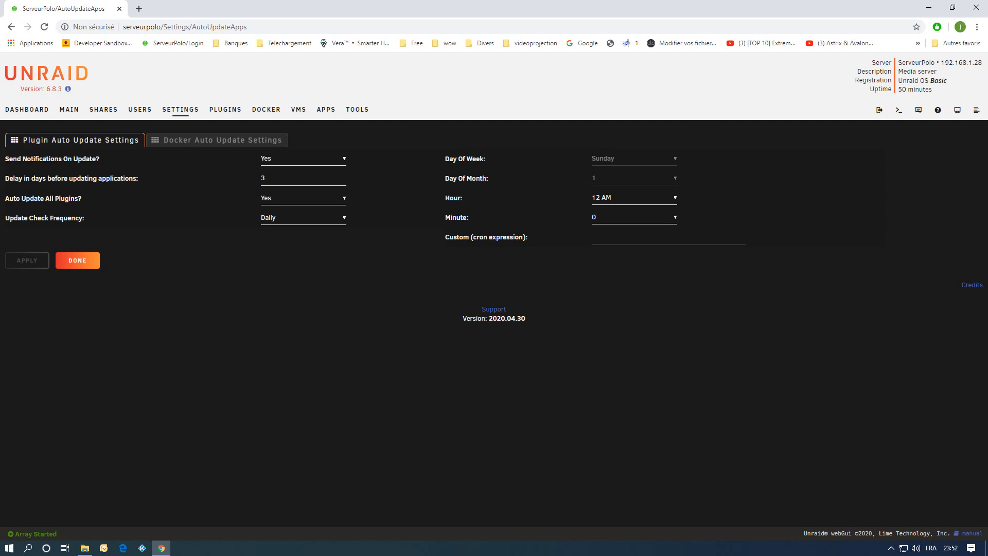
{"action": "left_click", "coordinate": [77, 260]}
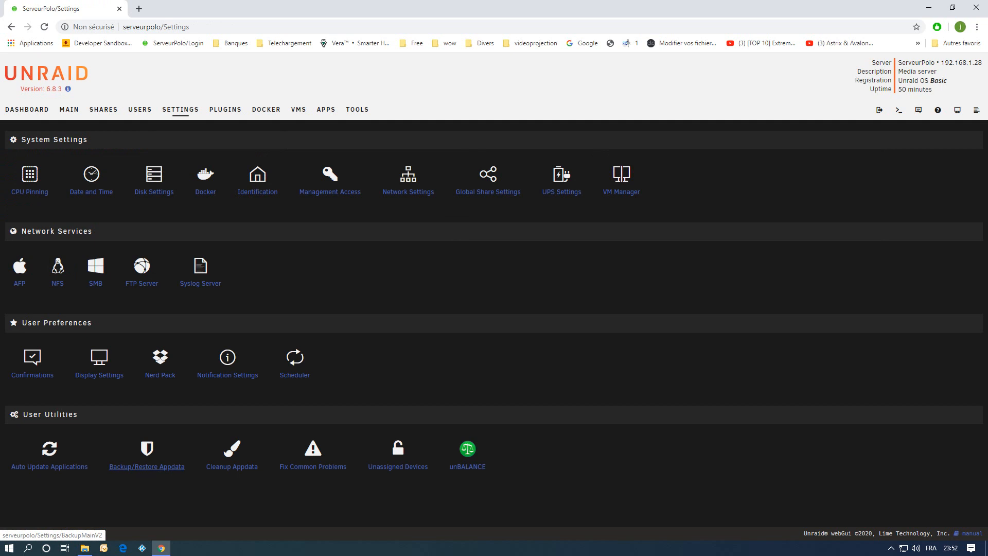
Open Appdata Backup settings, dismiss the notice, and pick /mnt/cache/appdata/ as the Appdata Share source.
{"action": "left_click", "coordinate": [146, 466]}
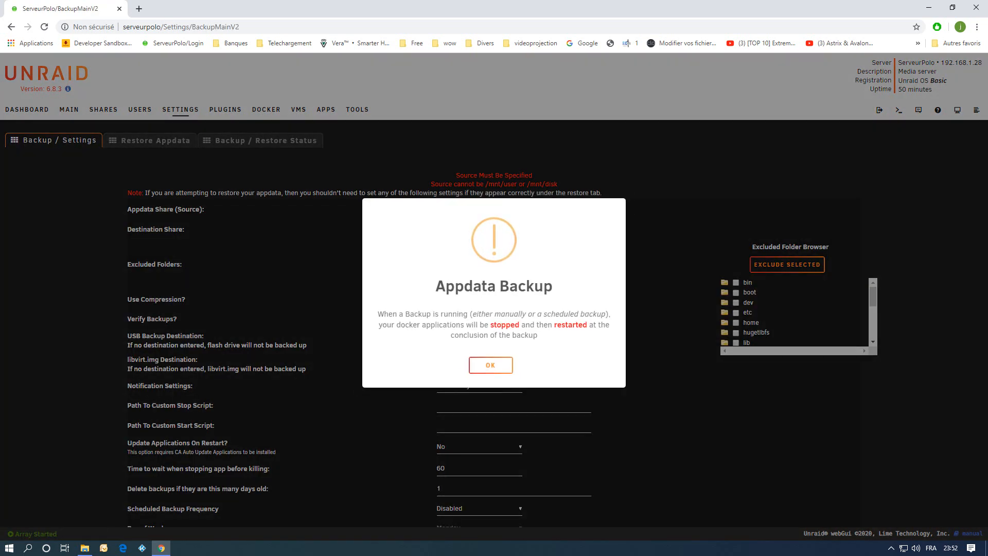
{"action": "left_click", "coordinate": [490, 365]}
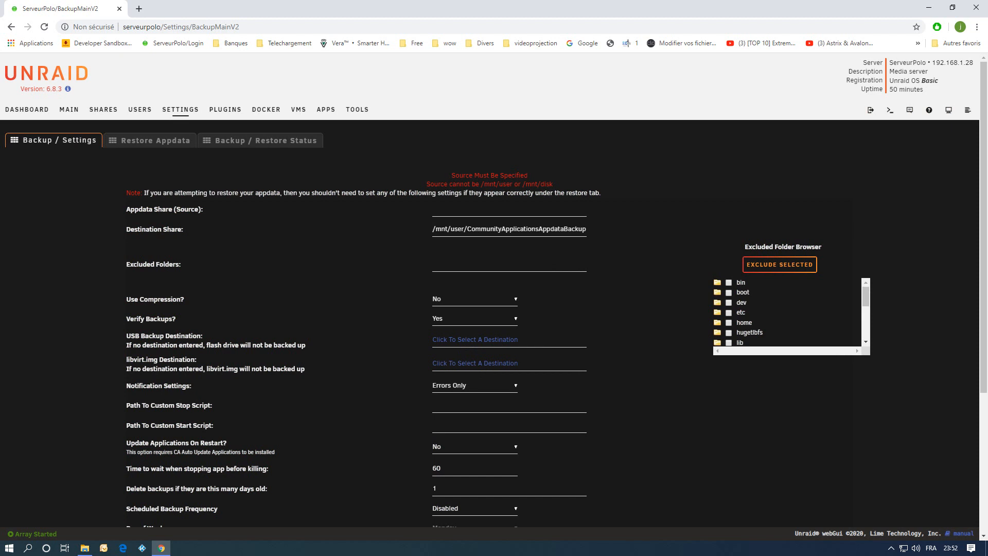
{"action": "left_click", "coordinate": [509, 209]}
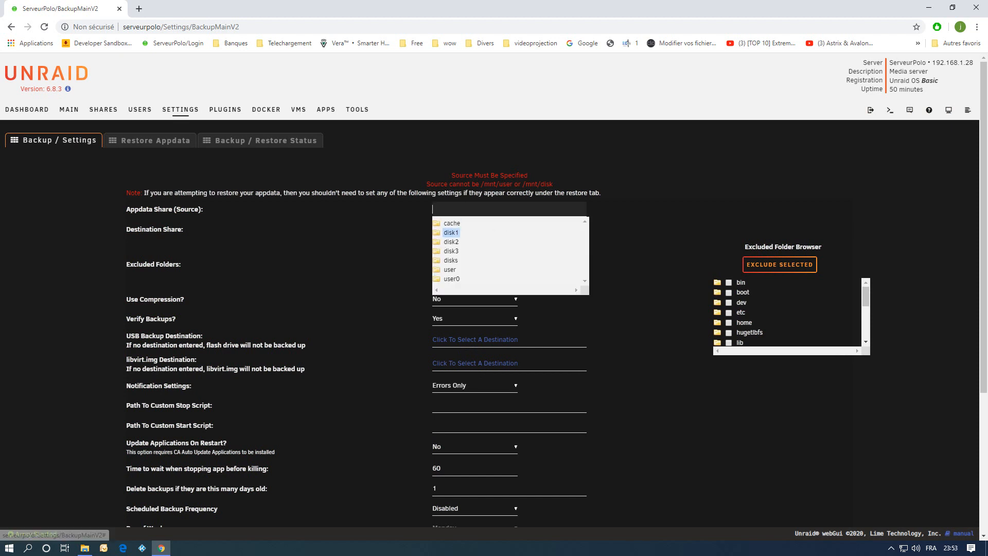
{"action": "left_click", "coordinate": [451, 223]}
{"action": "left_click", "coordinate": [465, 223]}
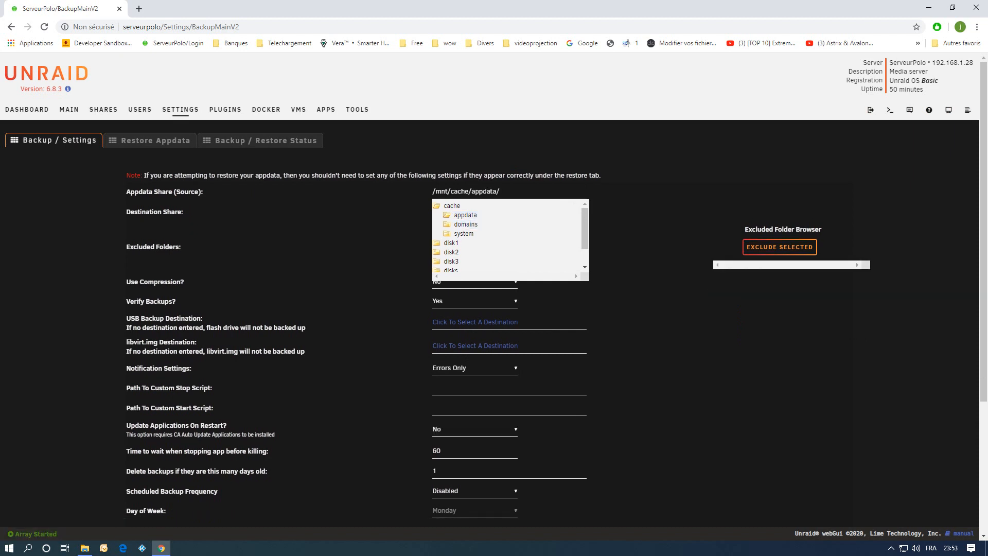
{"action": "key", "text": "Escape"}
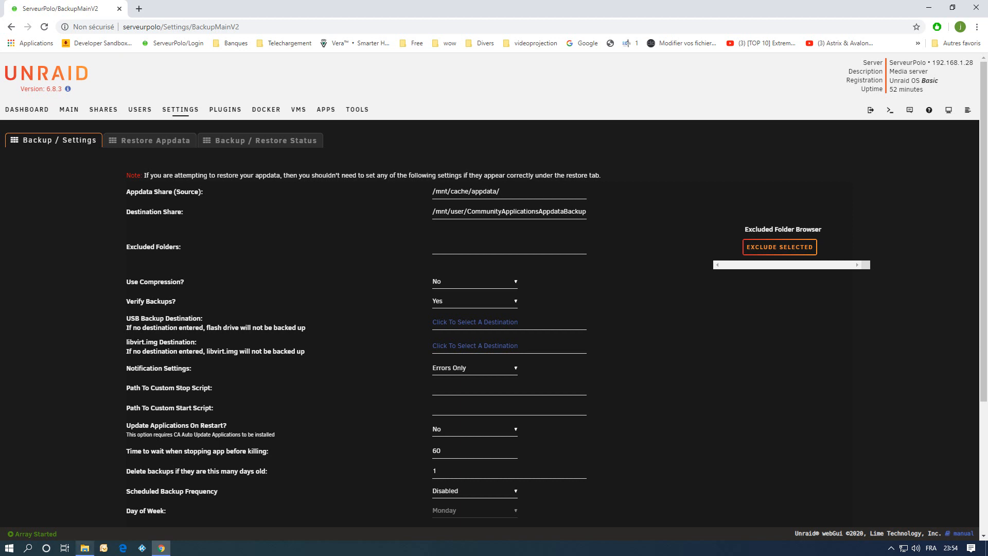
Switch to File Explorer and open the rootshare folder on the SERVEURPOLO network server.
{"action": "left_click", "coordinate": [85, 548]}
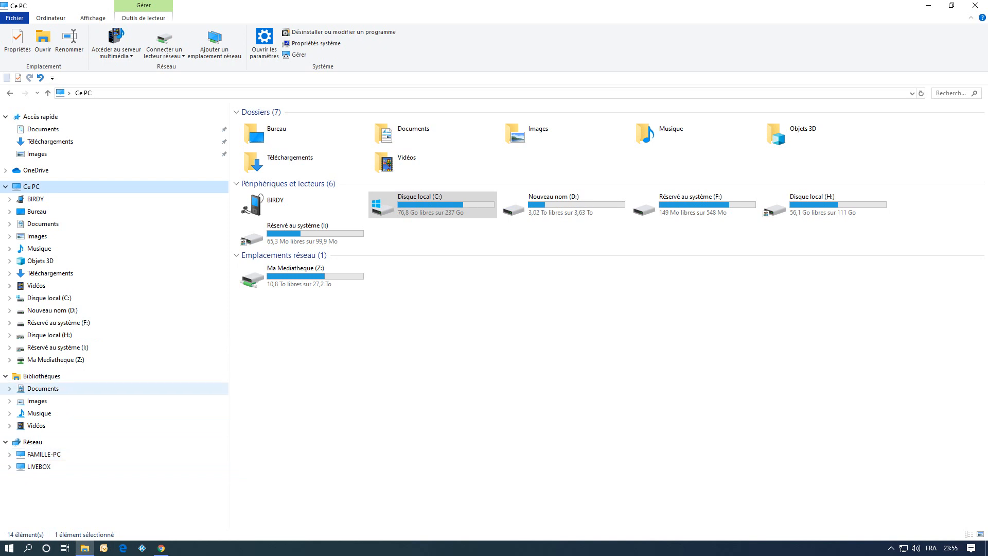
{"action": "left_click", "coordinate": [32, 187]}
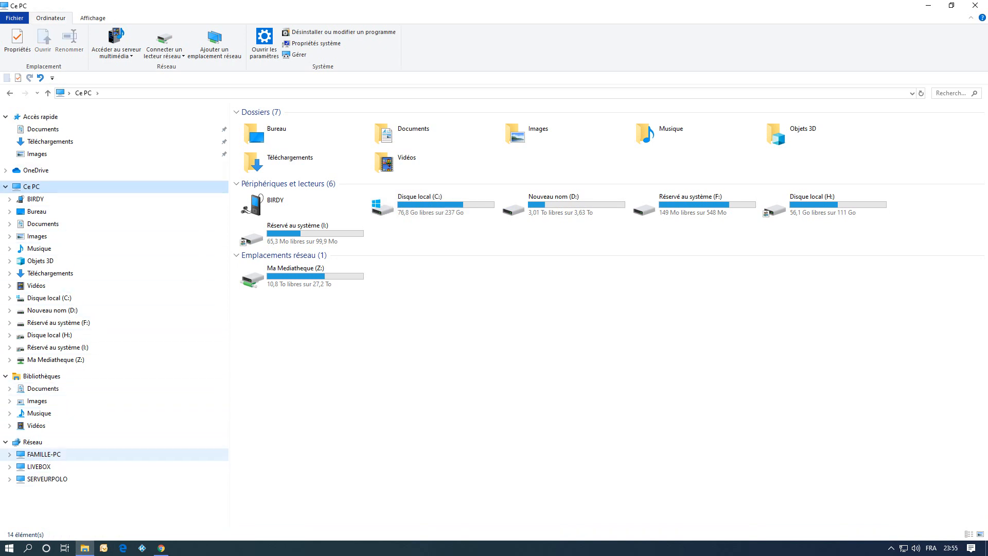
{"action": "left_click", "coordinate": [47, 478]}
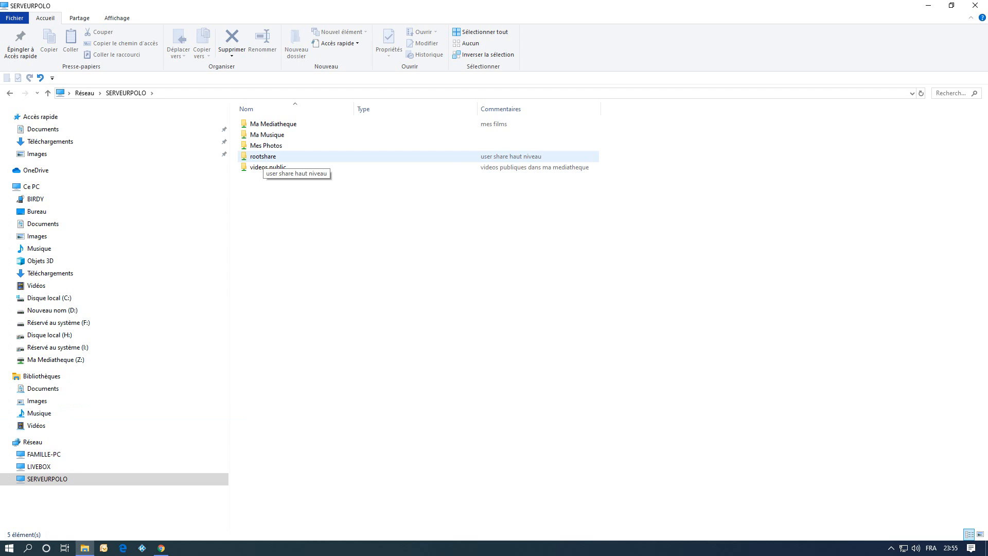
{"action": "double_click", "coordinate": [262, 156]}
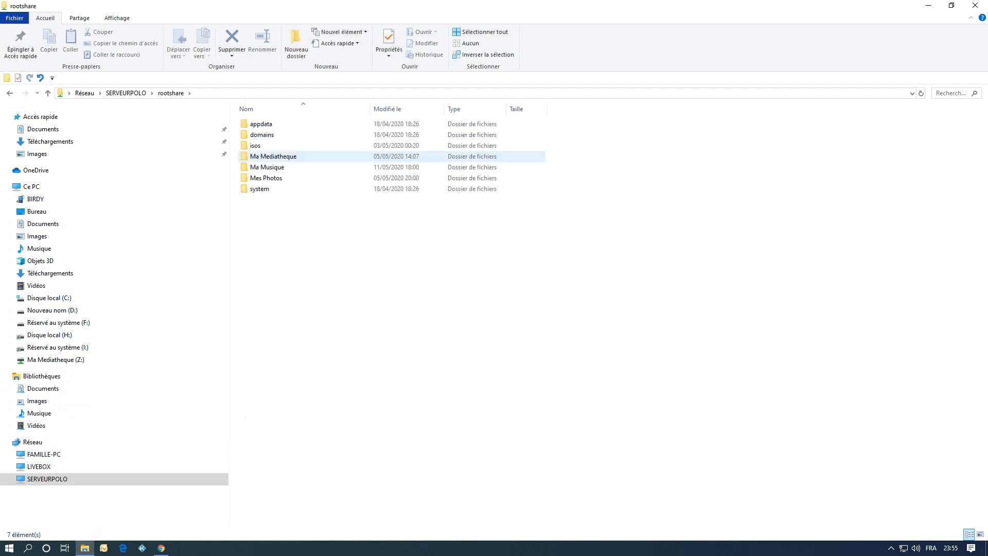
Create a new folder named Sauvegarde backup inside rootshare.
{"action": "right_click", "coordinate": [292, 254]}
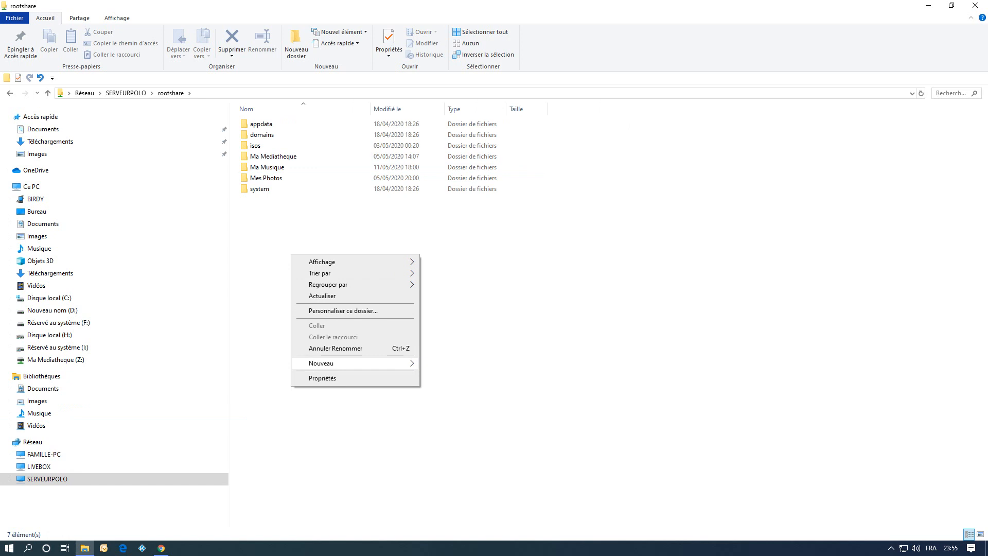
{"action": "mouse_move", "coordinate": [340, 364]}
{"action": "left_click", "coordinate": [445, 364]}
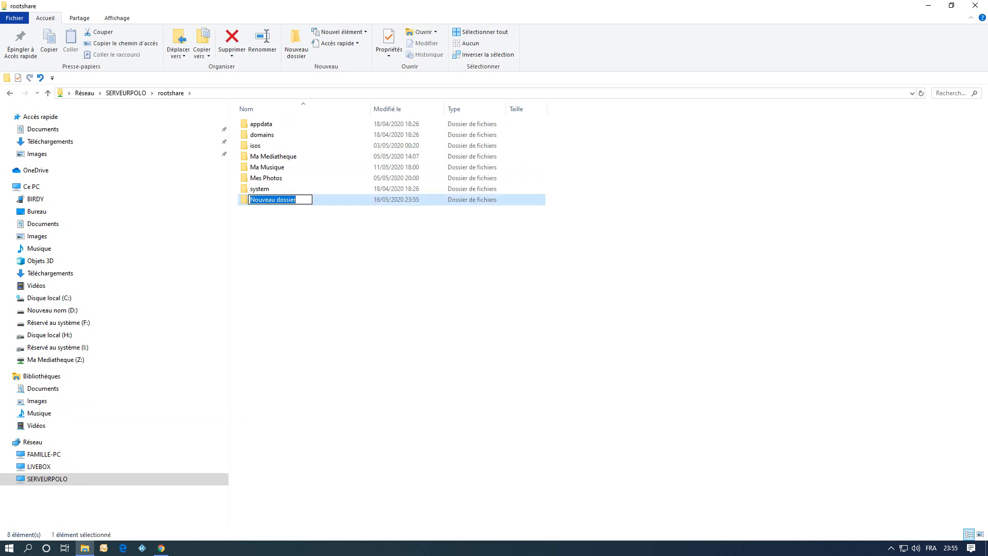
{"action": "type", "text": "S"}
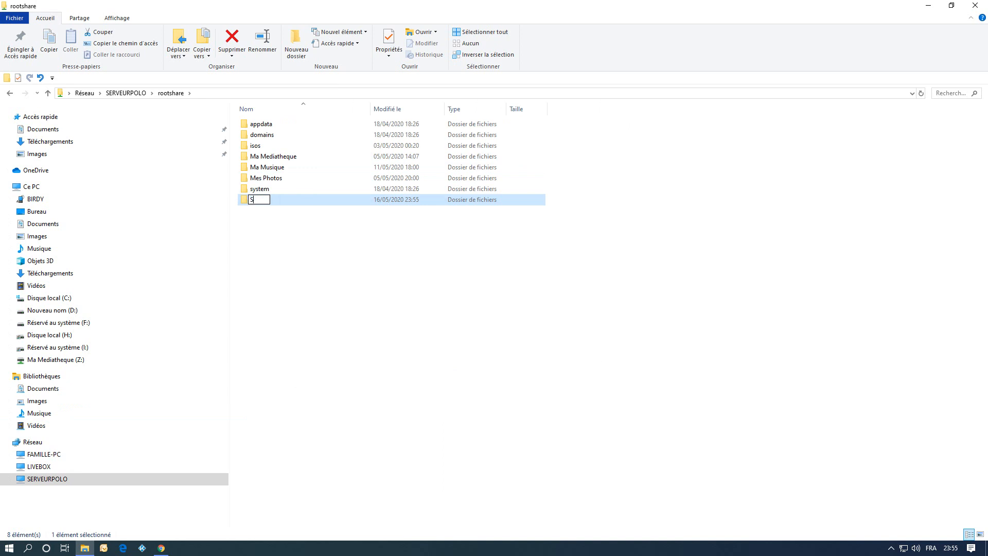
{"action": "type", "text": "auvegarde"}
{"action": "key", "text": "BackSpace"}
{"action": "type", "text": "backup"}
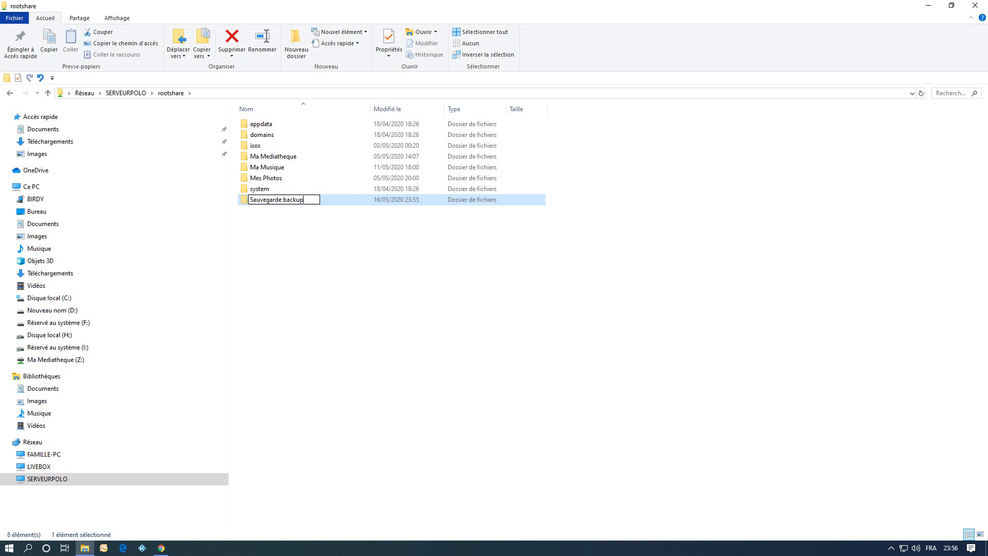
{"action": "key", "text": "Return"}
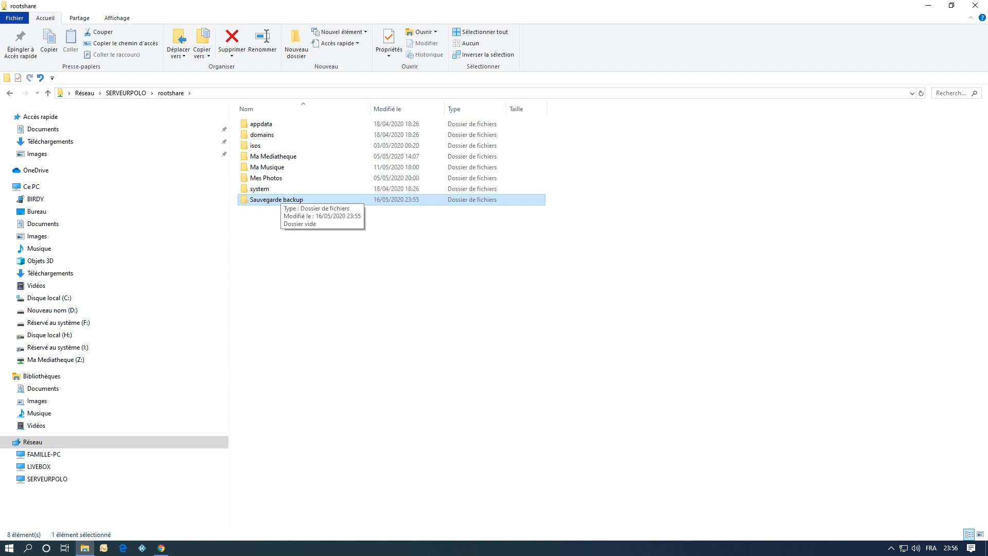
Open Sauvegarde backup and create a subfolder named Appdata backup.
{"action": "double_click", "coordinate": [281, 200]}
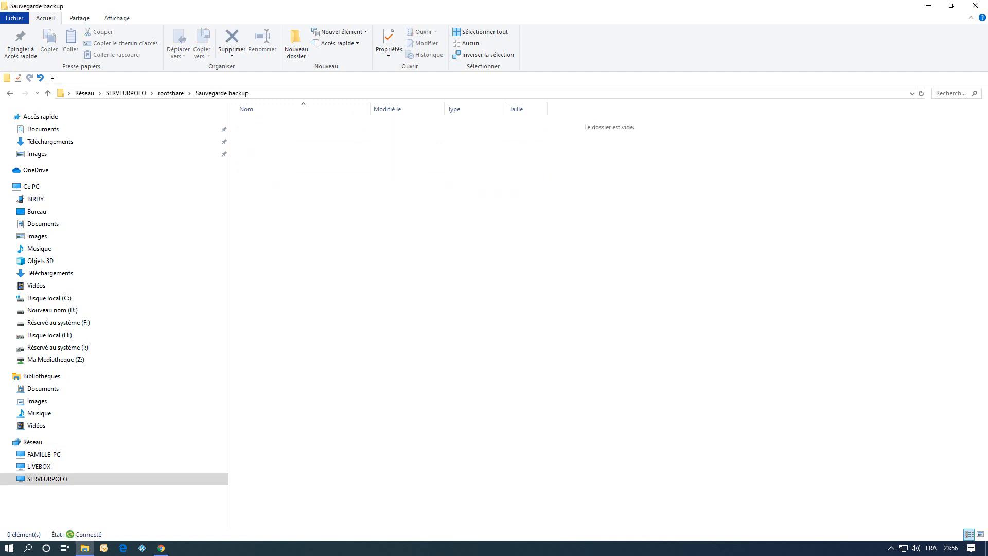
{"action": "right_click", "coordinate": [344, 170]}
{"action": "mouse_move", "coordinate": [373, 279]}
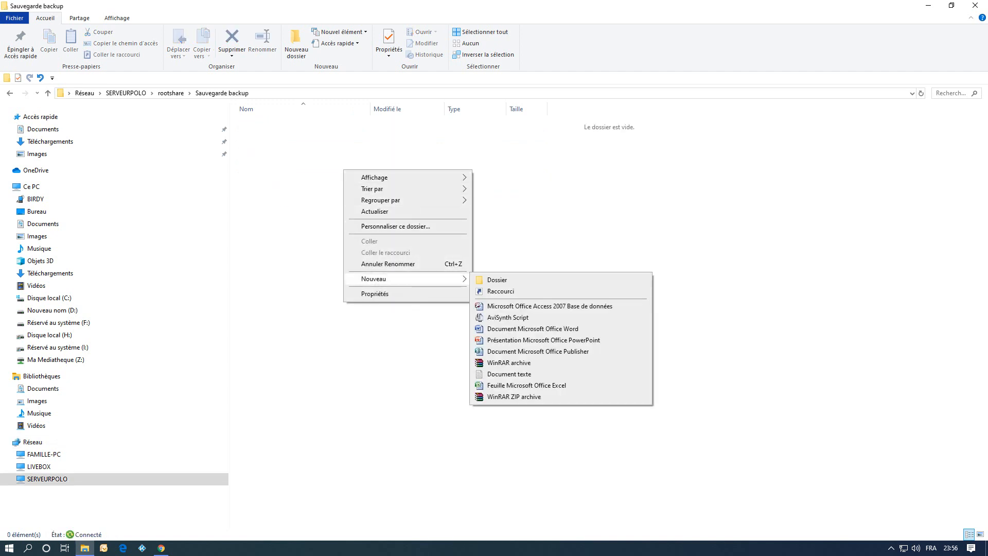
{"action": "left_click", "coordinate": [497, 279]}
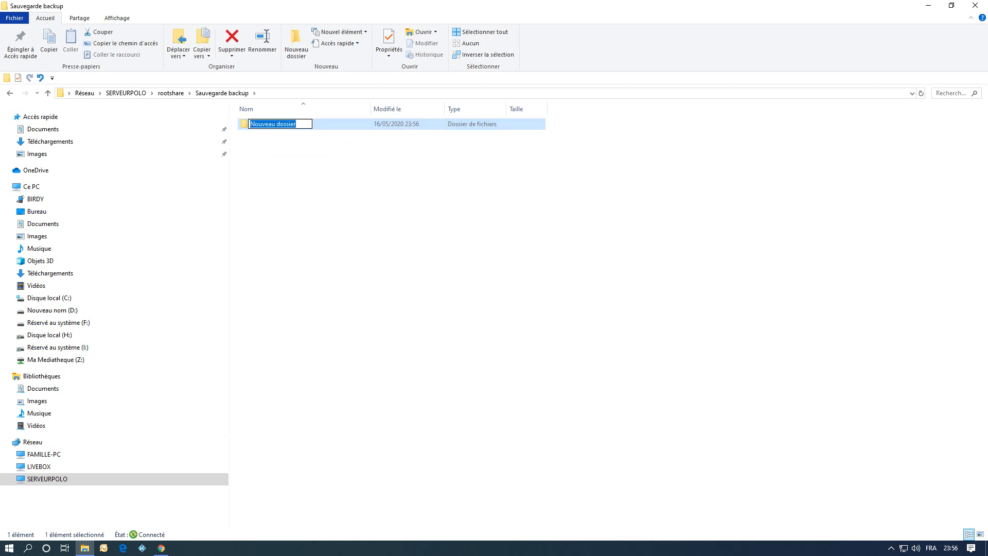
{"action": "type", "text": "Appdata backup"}
{"action": "key", "text": "Return"}
Create a second subfolder named Flash Backup.
{"action": "right_click", "coordinate": [330, 203]}
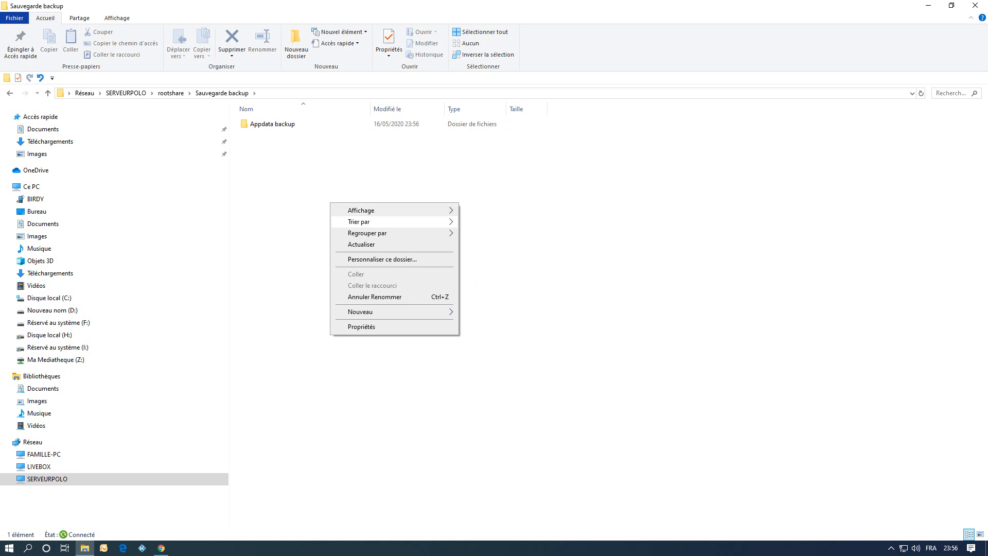
{"action": "mouse_move", "coordinate": [391, 311]}
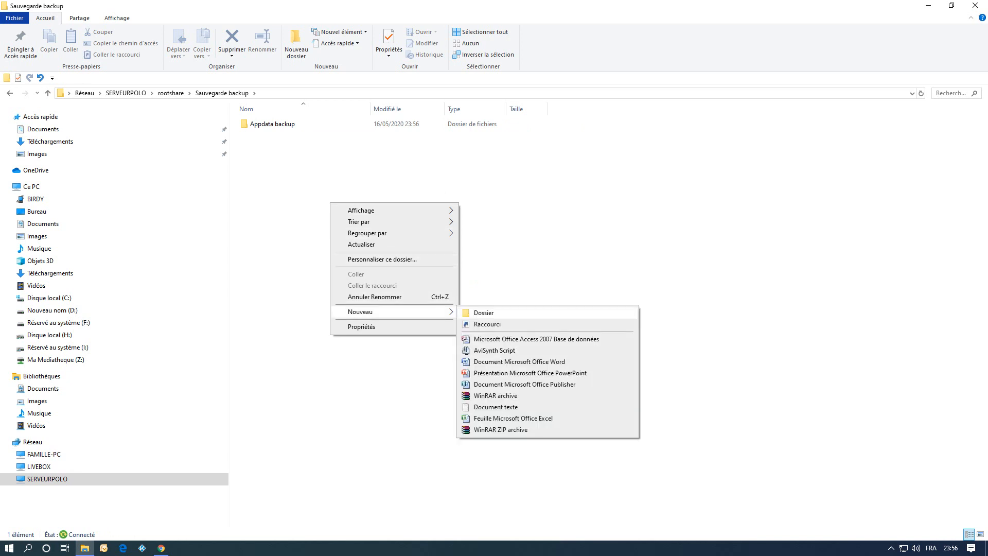
{"action": "left_click", "coordinate": [474, 313]}
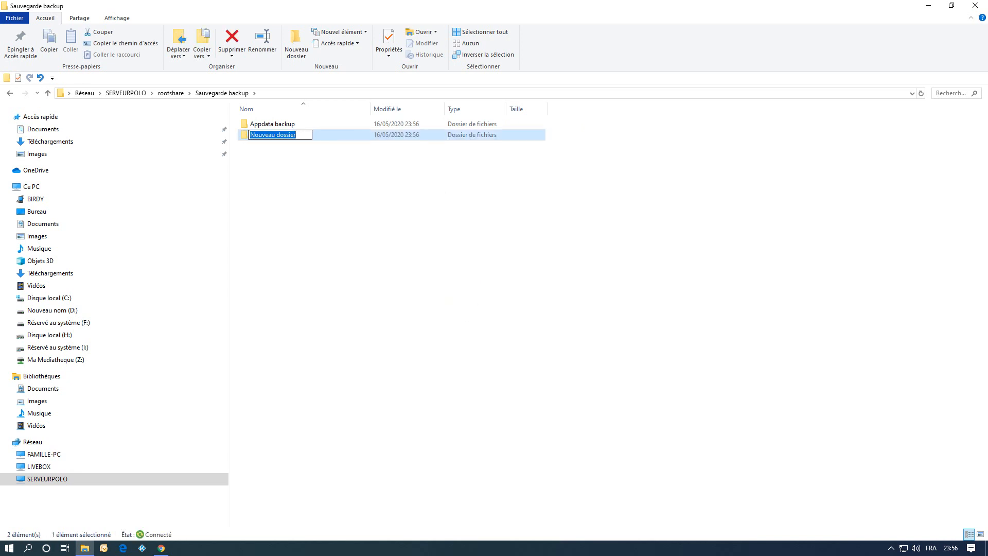
{"action": "type", "text": "F"}
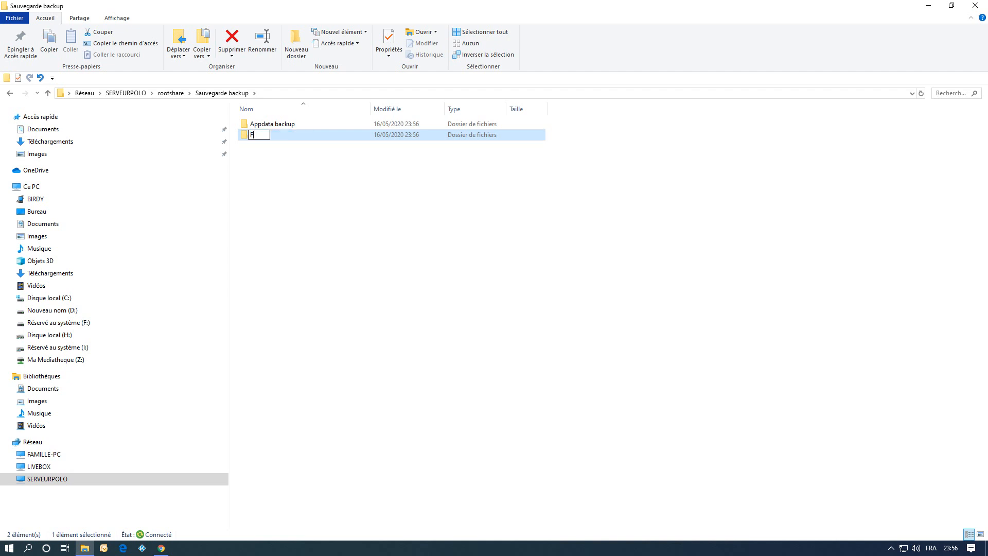
{"action": "type", "text": "lash Backup"}
{"action": "key", "text": "Return"}
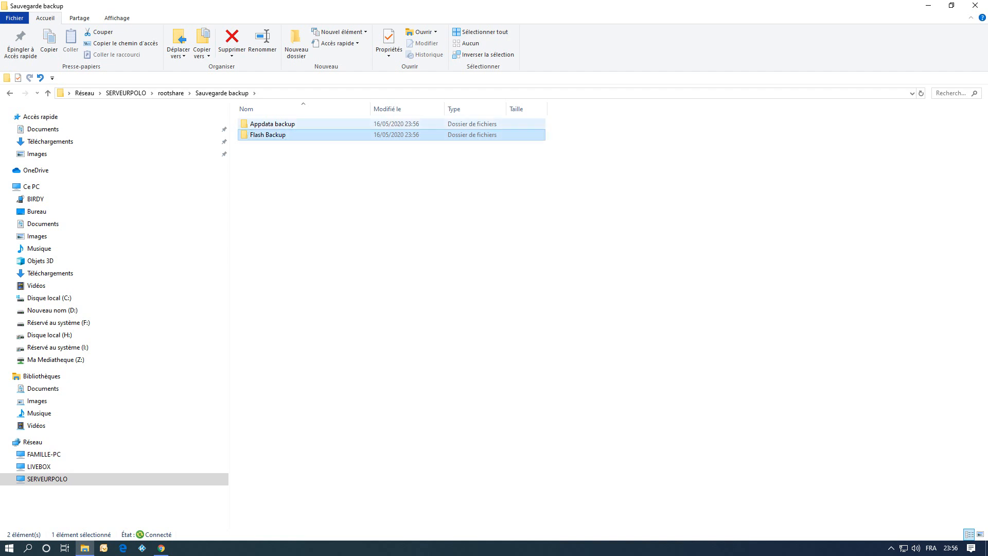
Rename the Appdata backup folder to Appdata Backup.
{"action": "left_click", "coordinate": [273, 124]}
{"action": "left_click", "coordinate": [276, 124]}
{"action": "left_click", "coordinate": [276, 124]}
{"action": "key", "text": "Delete"}
{"action": "type", "text": "B"}
{"action": "key", "text": "Return"}
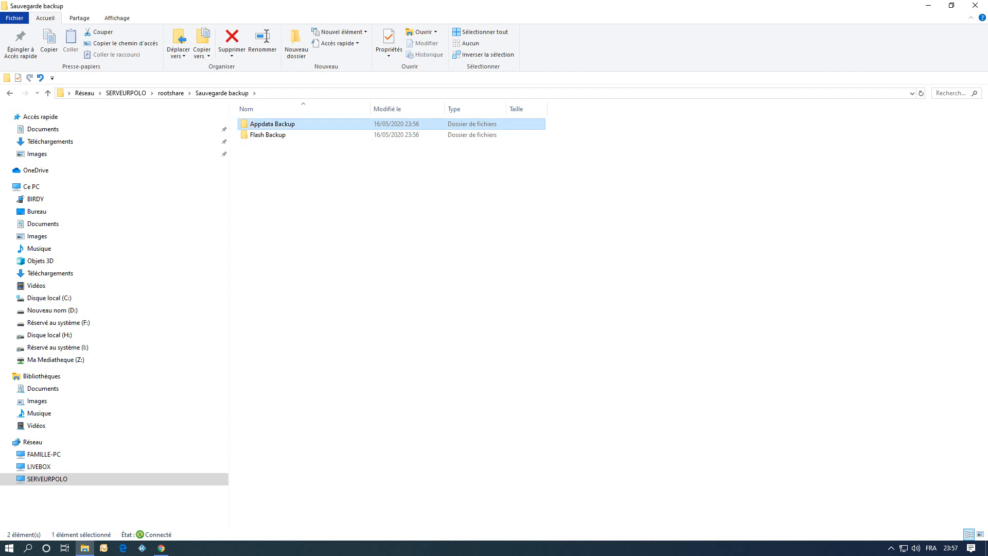
Create a third subfolder named LibVirst Backup.
{"action": "right_click", "coordinate": [300, 172]}
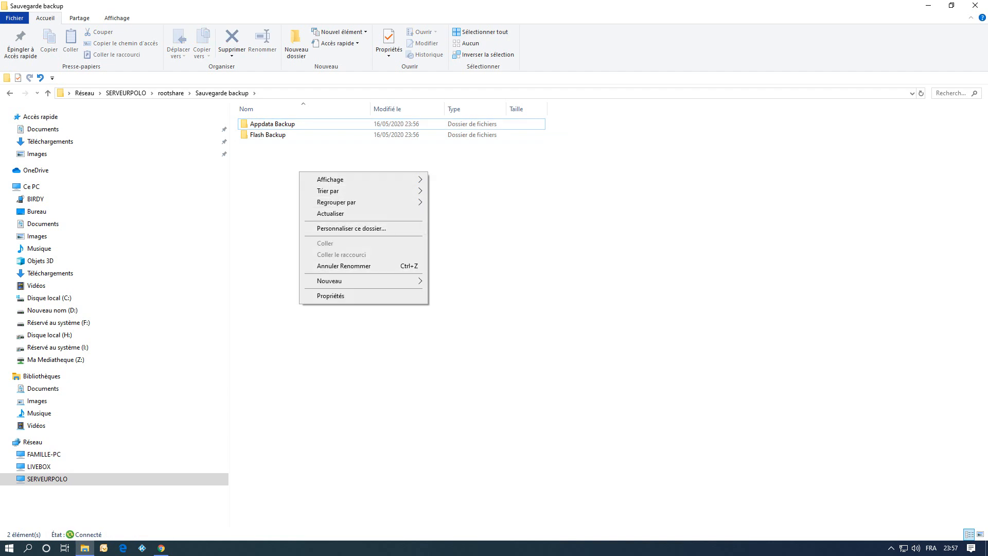
{"action": "mouse_move", "coordinate": [329, 280]}
{"action": "left_click", "coordinate": [453, 281]}
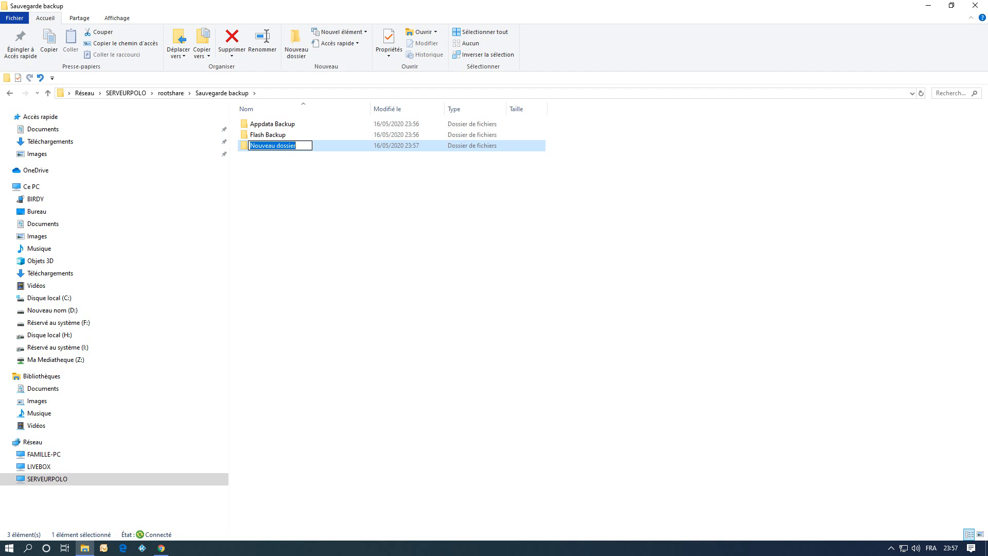
{"action": "type", "text": "L"}
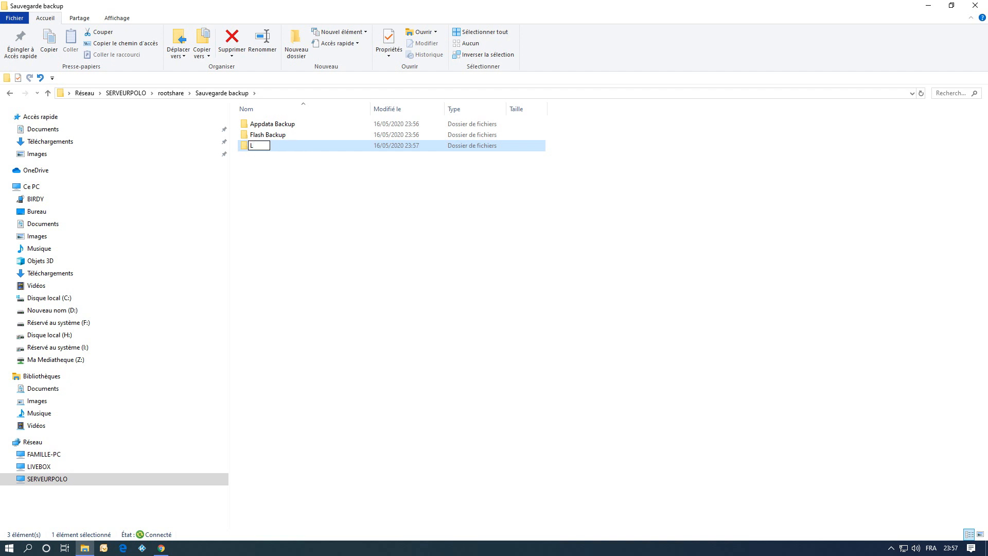
{"action": "type", "text": "ibVirst Backup"}
{"action": "key", "text": "Return"}
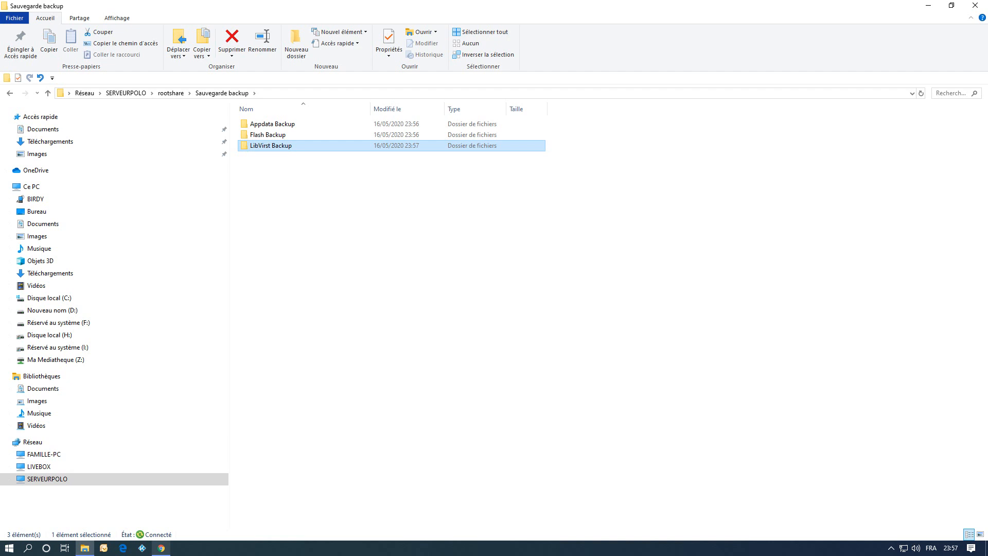
Switch back to the browser and inspect the Sauvegarde backup share's folders and share settings.
{"action": "left_click", "coordinate": [161, 548]}
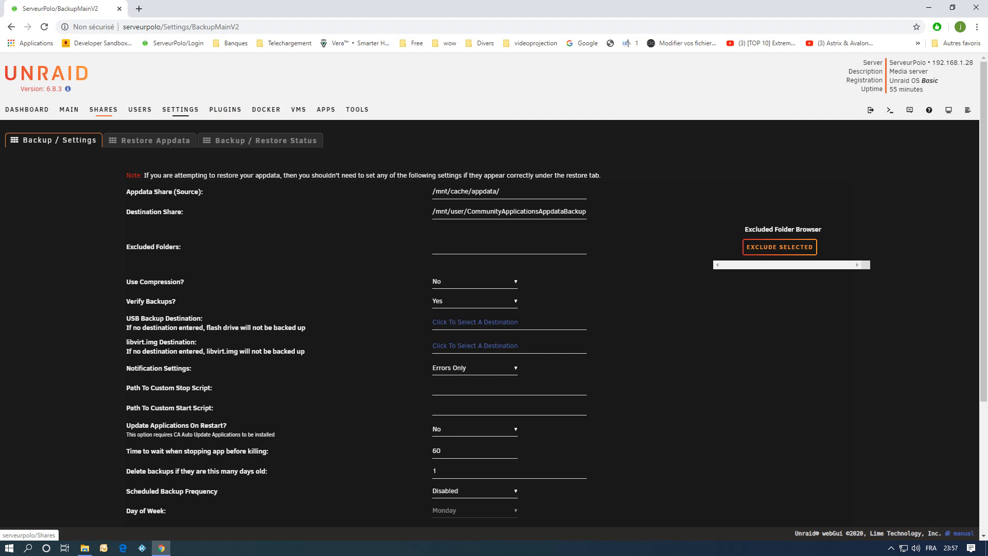
{"action": "left_click", "coordinate": [103, 109]}
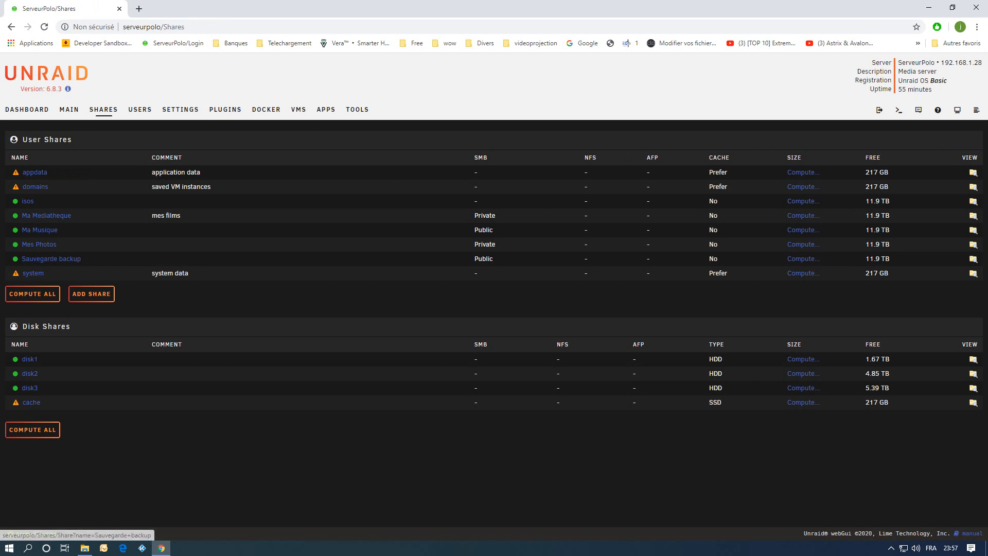
{"action": "left_click", "coordinate": [973, 259]}
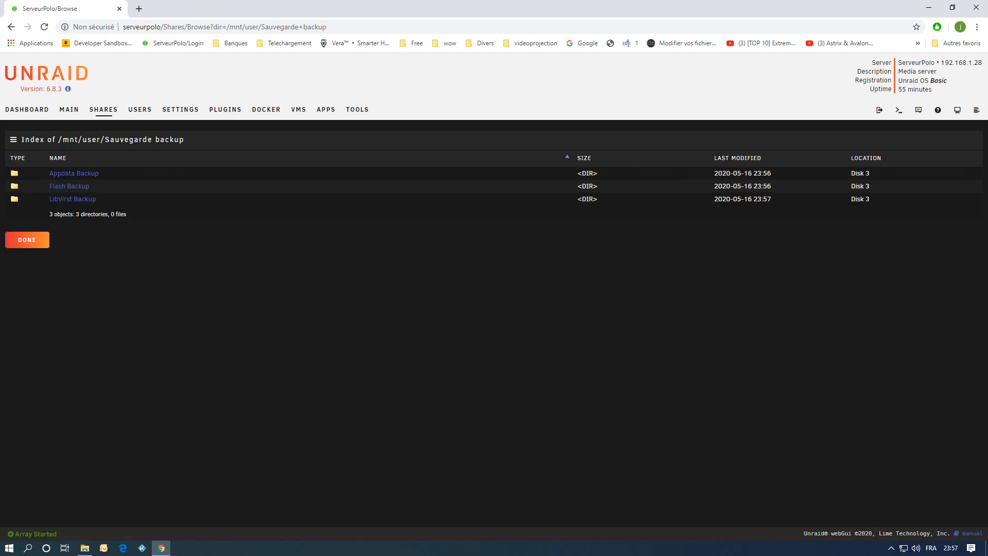
{"action": "left_click", "coordinate": [27, 240]}
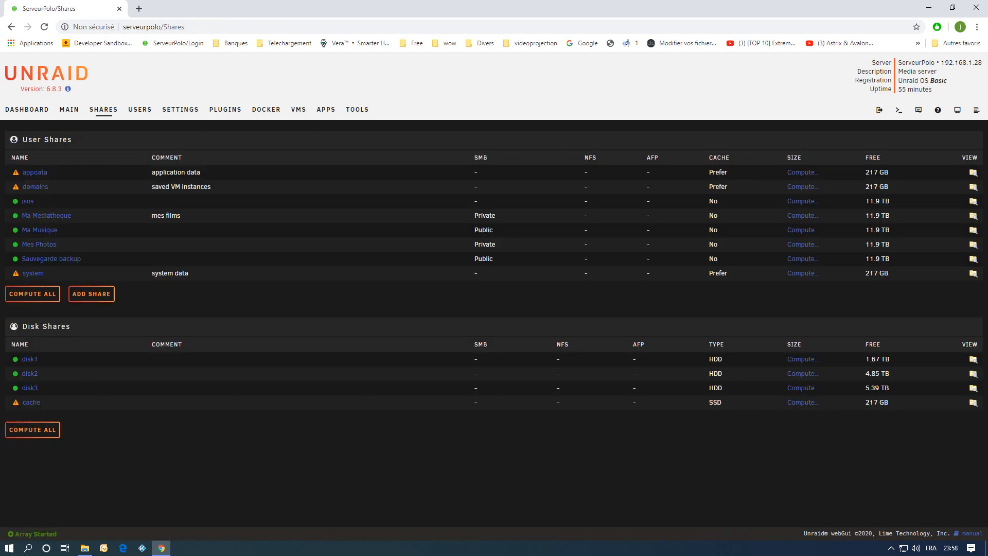
{"action": "left_click", "coordinate": [51, 259]}
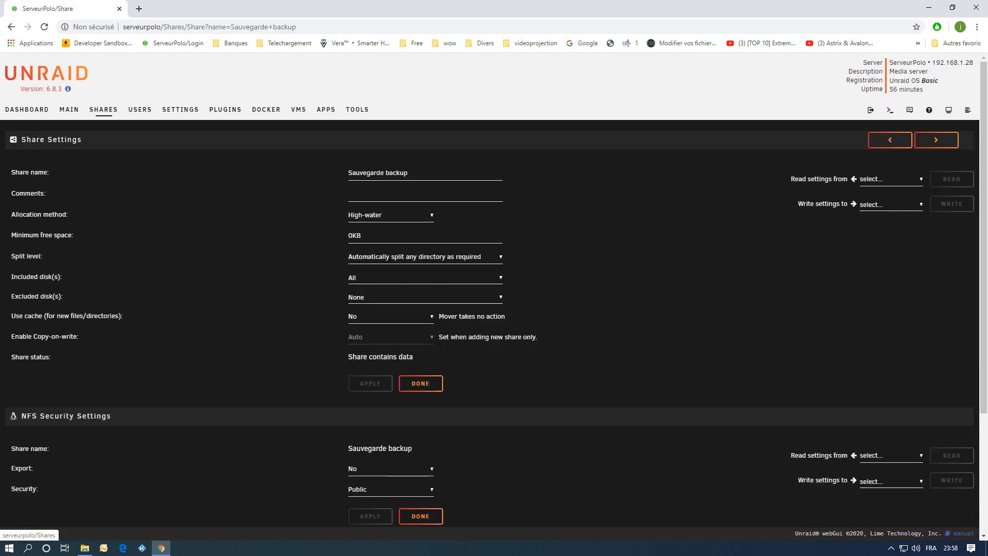
{"action": "left_click", "coordinate": [103, 109]}
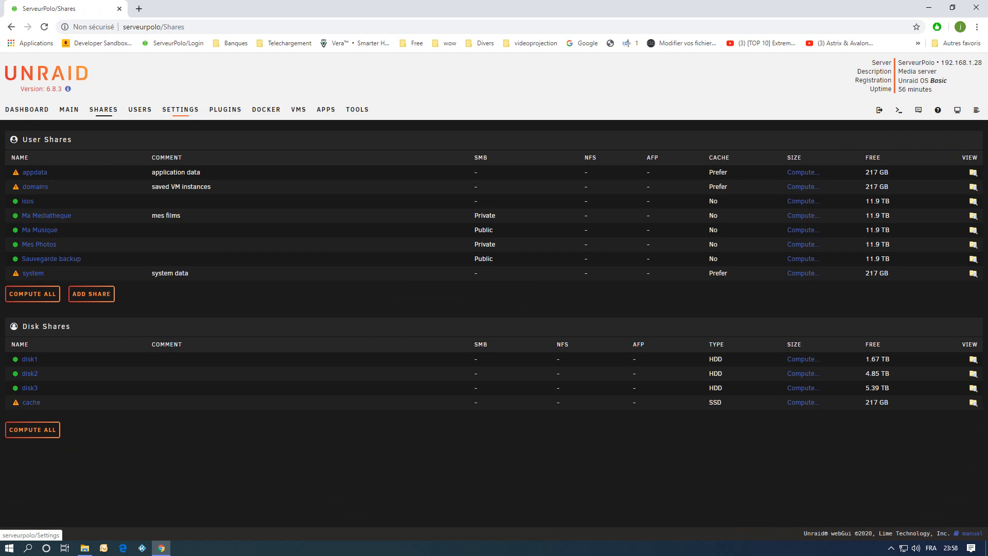
Reopen Backup/Restore Appdata settings and dismiss the backup notice.
{"action": "left_click", "coordinate": [180, 109]}
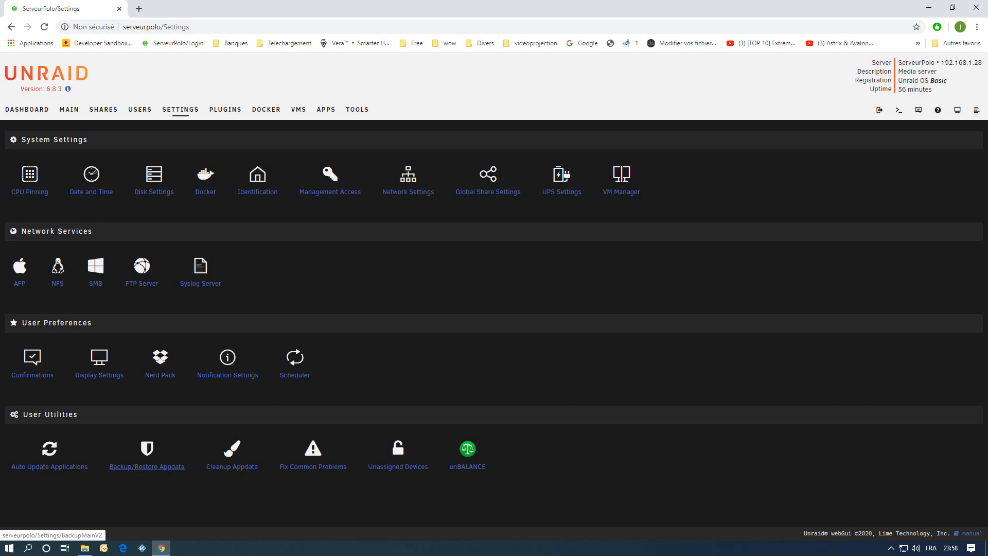
{"action": "left_click", "coordinate": [147, 466]}
{"action": "left_click", "coordinate": [492, 365]}
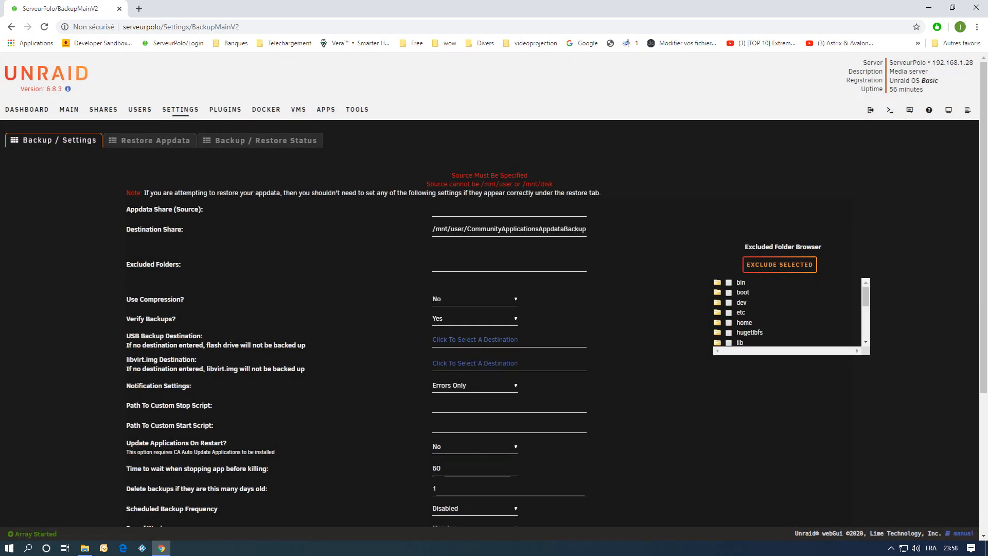
Set the Appdata Share source to /mnt/cache/appdata/ using the folder browser.
{"action": "left_click", "coordinate": [464, 209]}
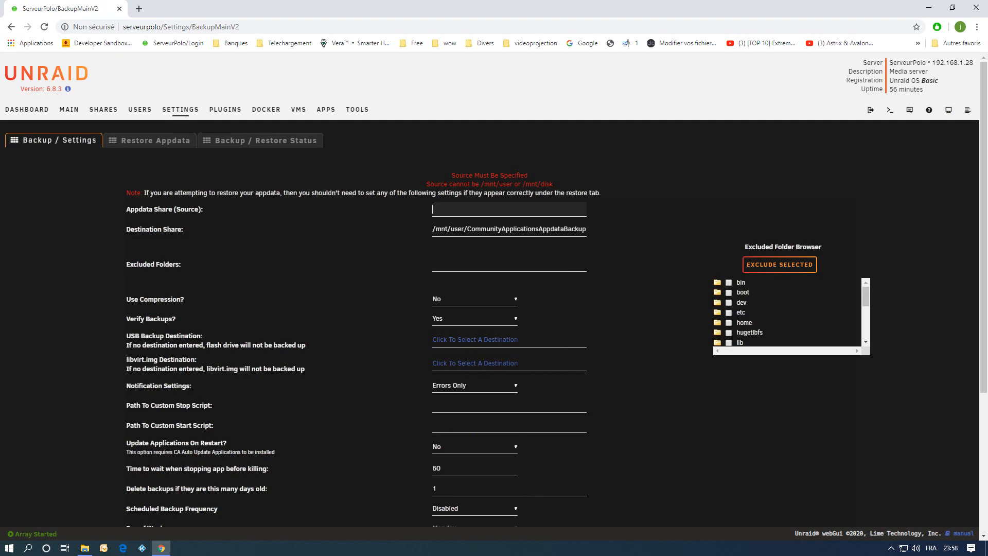
{"action": "left_click", "coordinate": [452, 223]}
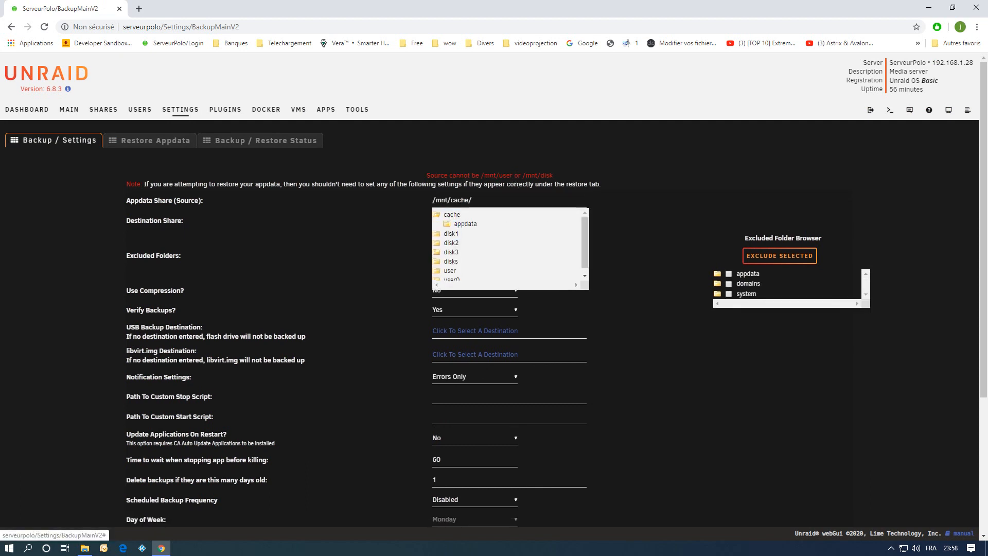
{"action": "left_click", "coordinate": [465, 225]}
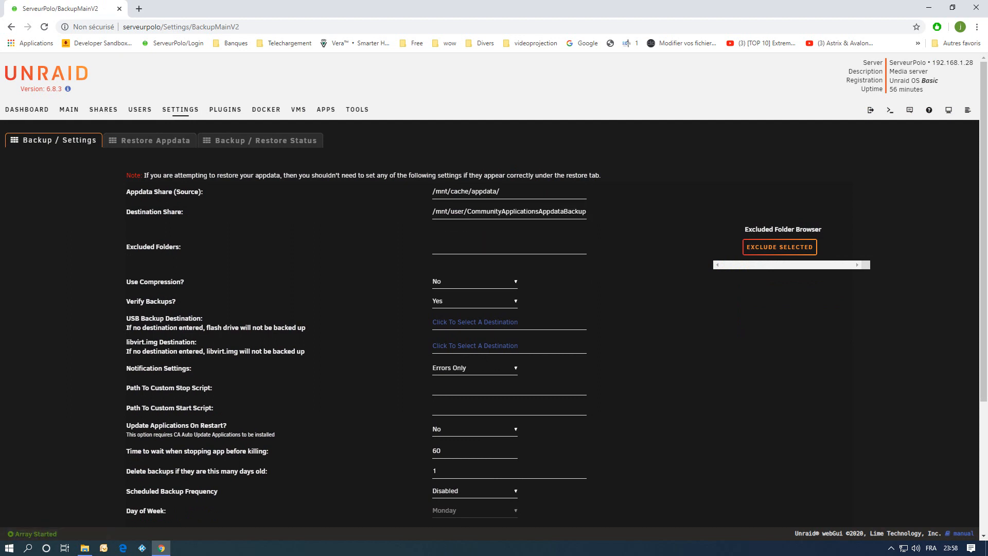
Set the Destination Share to the Appdata Backup folder inside Sauvegarde backup.
{"action": "left_click", "coordinate": [502, 211]}
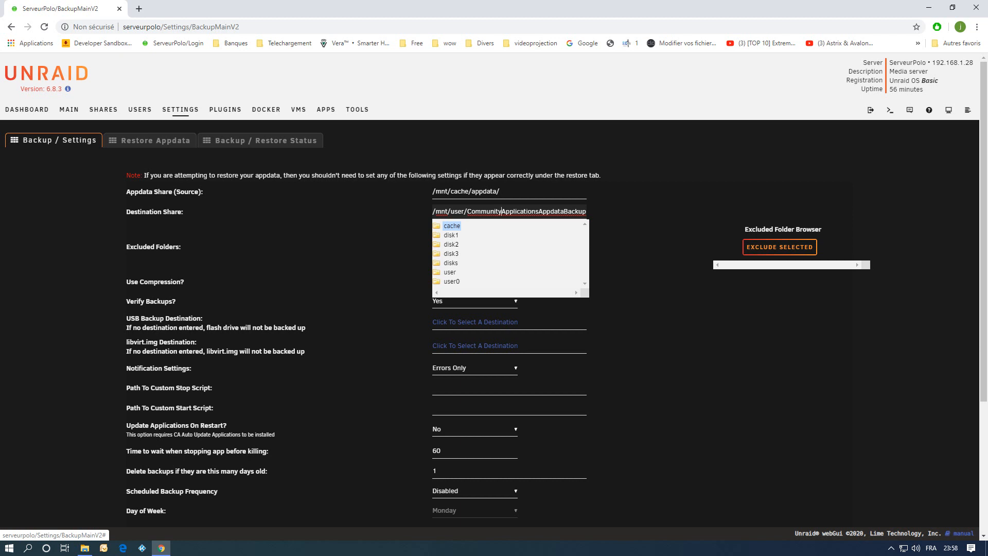
{"action": "left_click", "coordinate": [449, 272]}
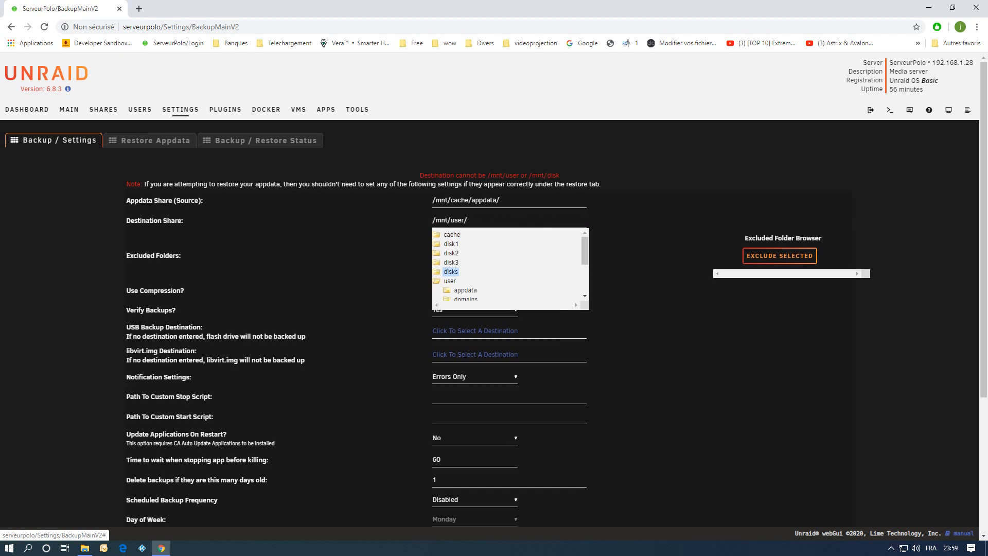
{"action": "scroll", "coordinate": [463, 267], "scroll_direction": "down", "scroll_amount": 1}
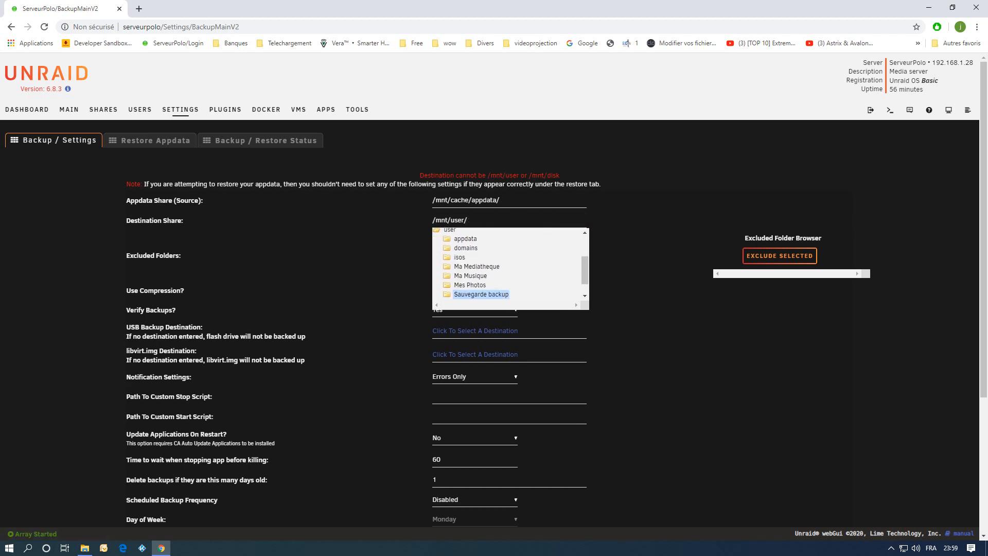
{"action": "left_click", "coordinate": [481, 294]}
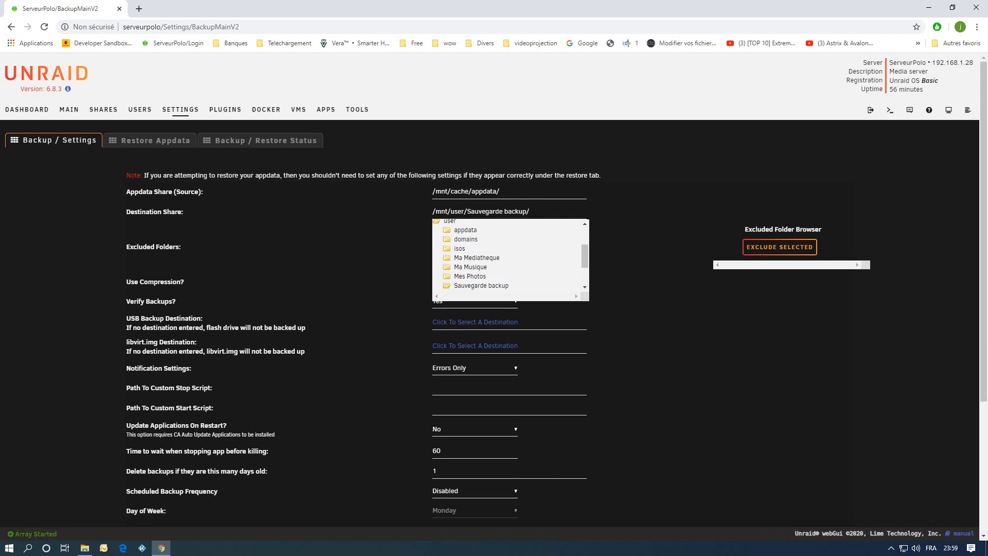
{"action": "scroll", "coordinate": [487, 257], "scroll_direction": "down", "scroll_amount": 2}
{"action": "left_click", "coordinate": [486, 253]}
{"action": "left_click", "coordinate": [486, 254]}
{"action": "left_click", "coordinate": [637, 254]}
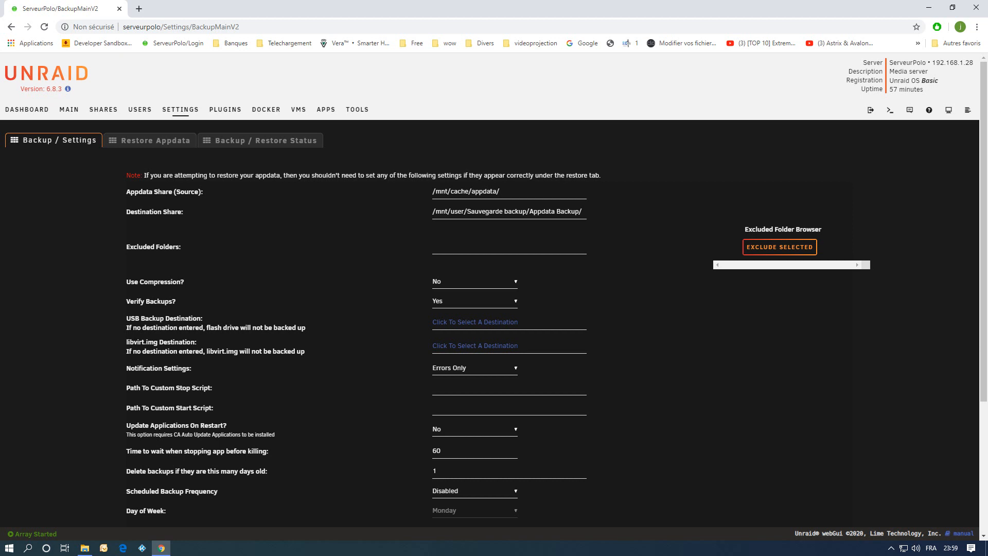
Enable compression and set the USB Backup Destination to the Flash Backup folder inside Sauvegarde backup.
{"action": "left_click", "coordinate": [475, 282]}
{"action": "left_click", "coordinate": [474, 303]}
{"action": "left_click", "coordinate": [475, 322]}
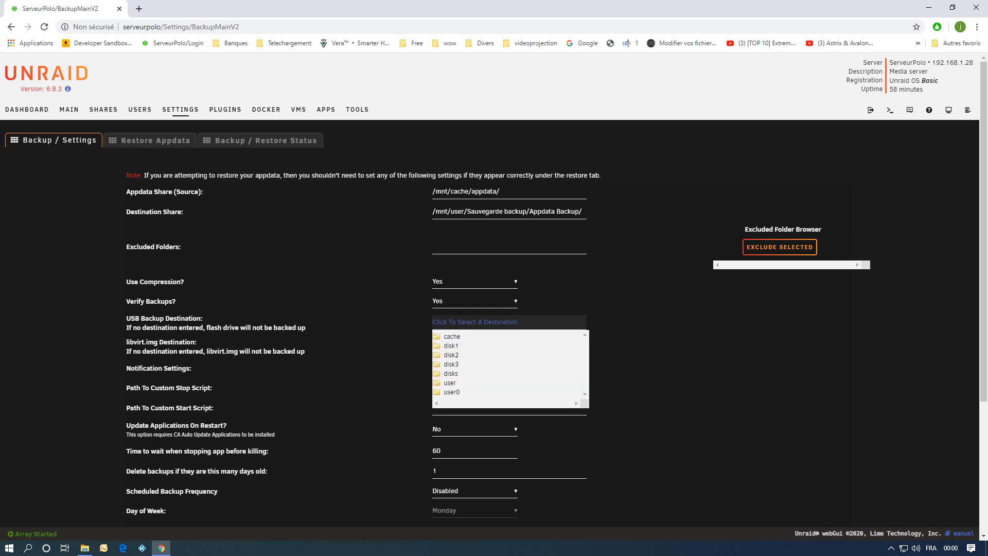
{"action": "left_click", "coordinate": [450, 383]}
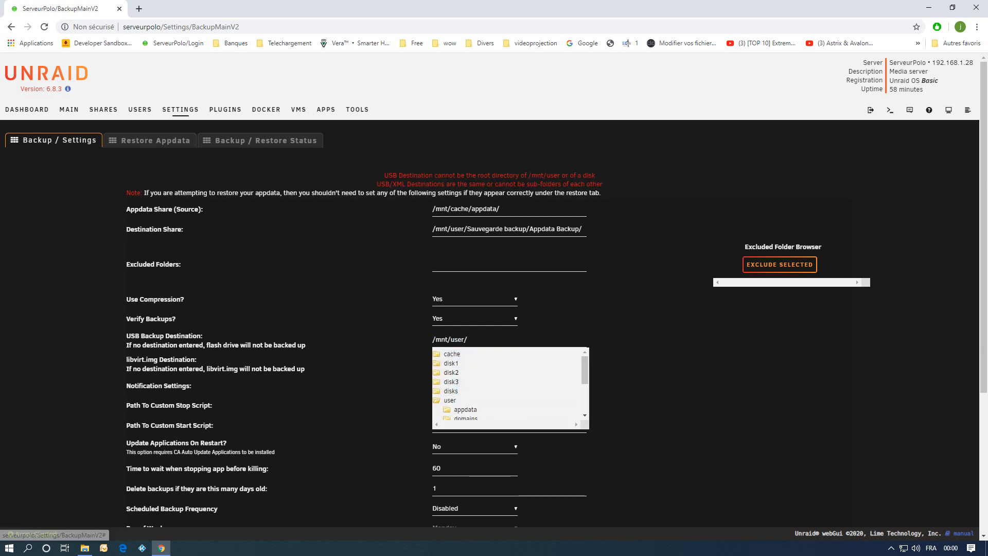
{"action": "scroll", "coordinate": [481, 393], "scroll_direction": "down", "scroll_amount": 2}
{"action": "left_click", "coordinate": [481, 394]}
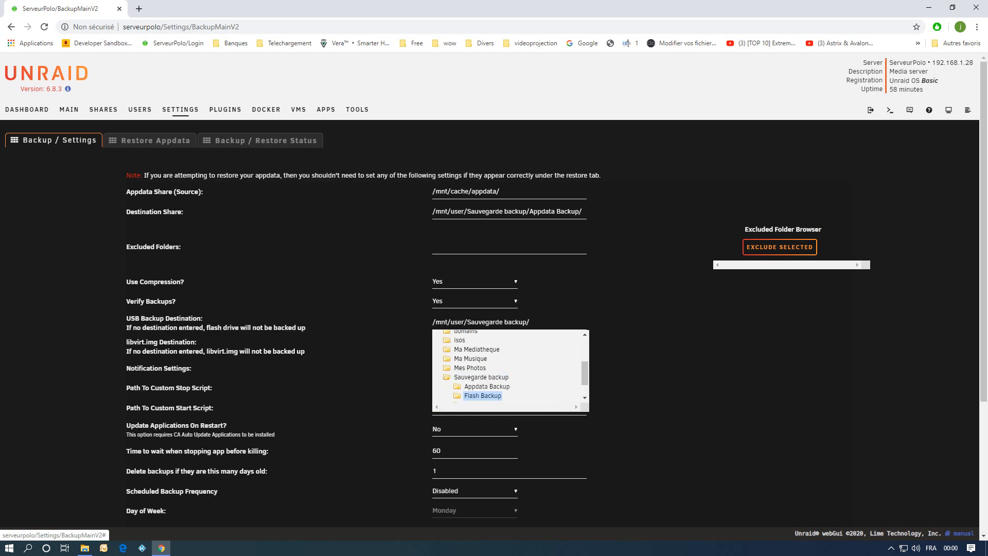
{"action": "scroll", "coordinate": [510, 367], "scroll_direction": "down", "scroll_amount": 2}
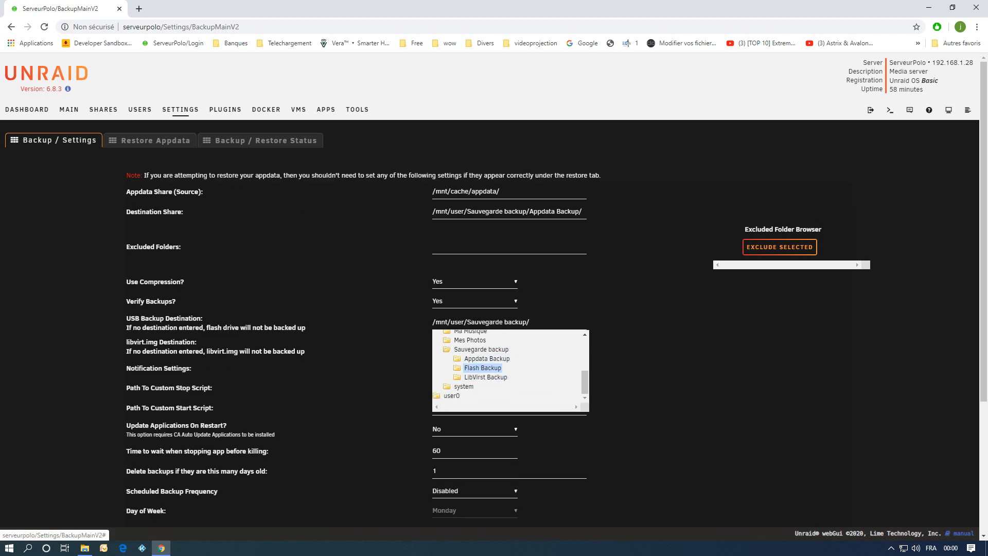
{"action": "left_click", "coordinate": [483, 367]}
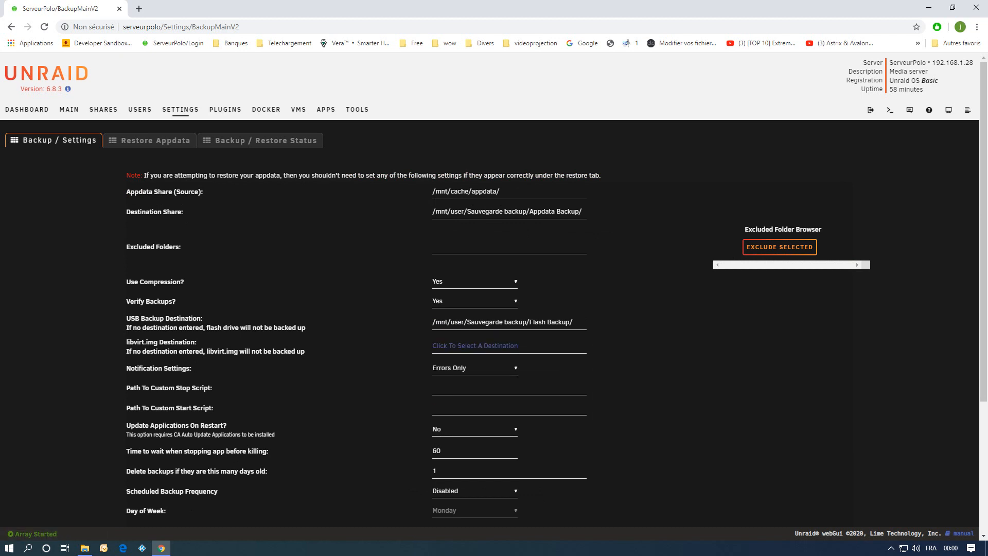
Set the libvirt.img destination to the LibVirst Backup folder inside Sauvegarde backup.
{"action": "left_click", "coordinate": [474, 345]}
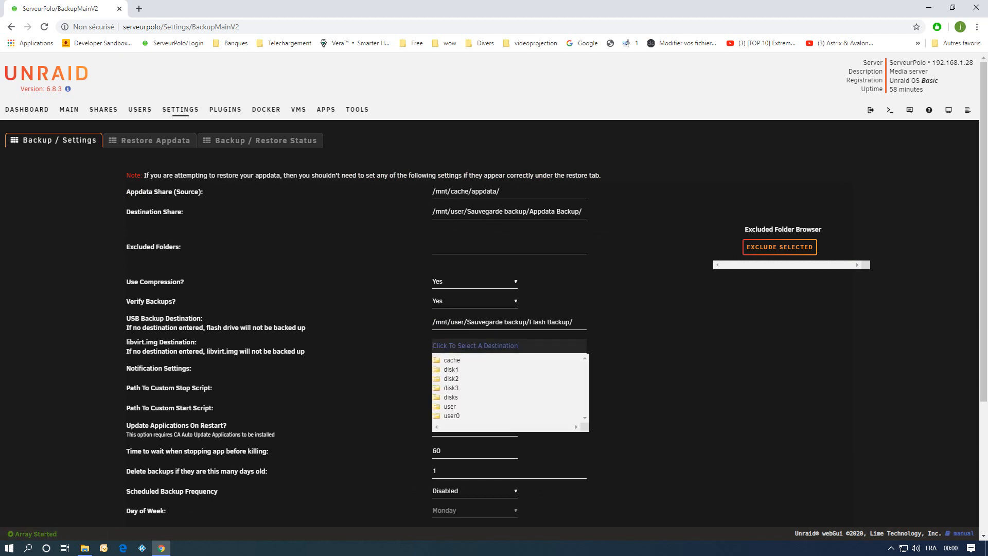
{"action": "left_click", "coordinate": [449, 406]}
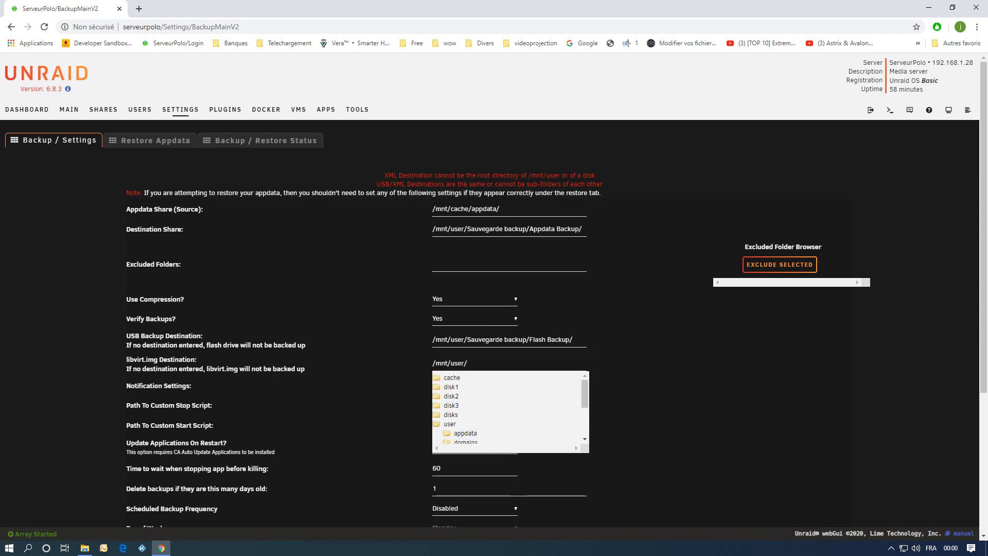
{"action": "scroll", "coordinate": [481, 411], "scroll_direction": "down", "scroll_amount": 2}
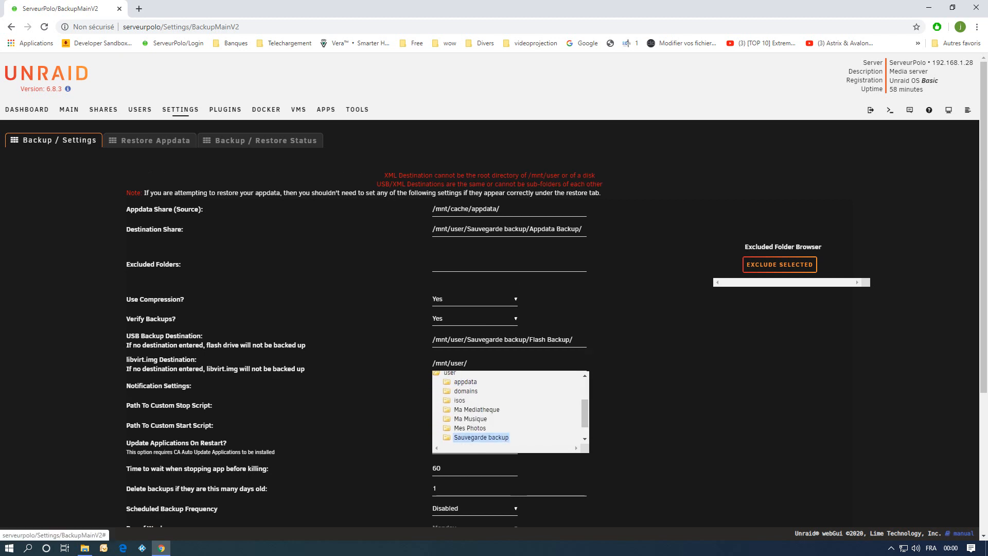
{"action": "left_click", "coordinate": [481, 438]}
{"action": "scroll", "coordinate": [486, 409], "scroll_direction": "down", "scroll_amount": 2}
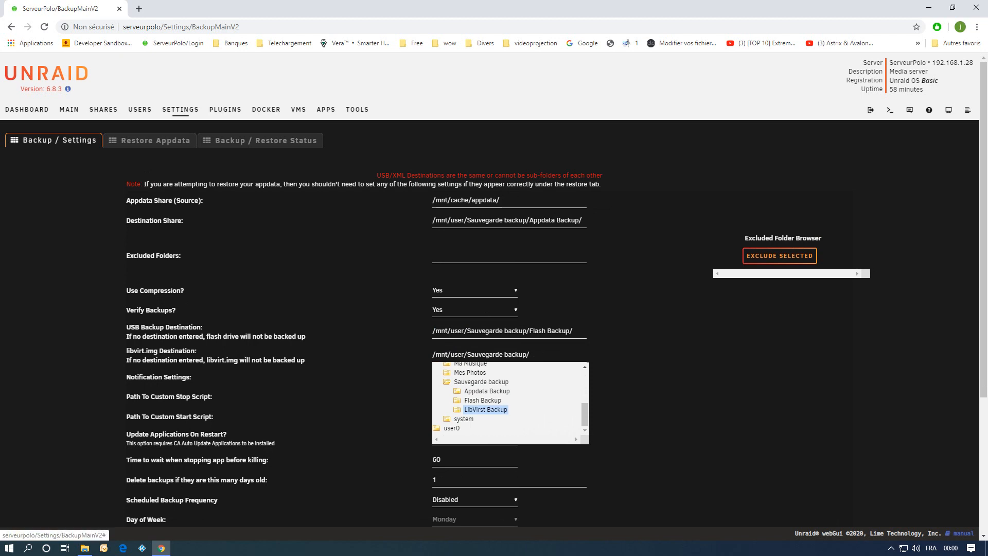
{"action": "left_click", "coordinate": [485, 409]}
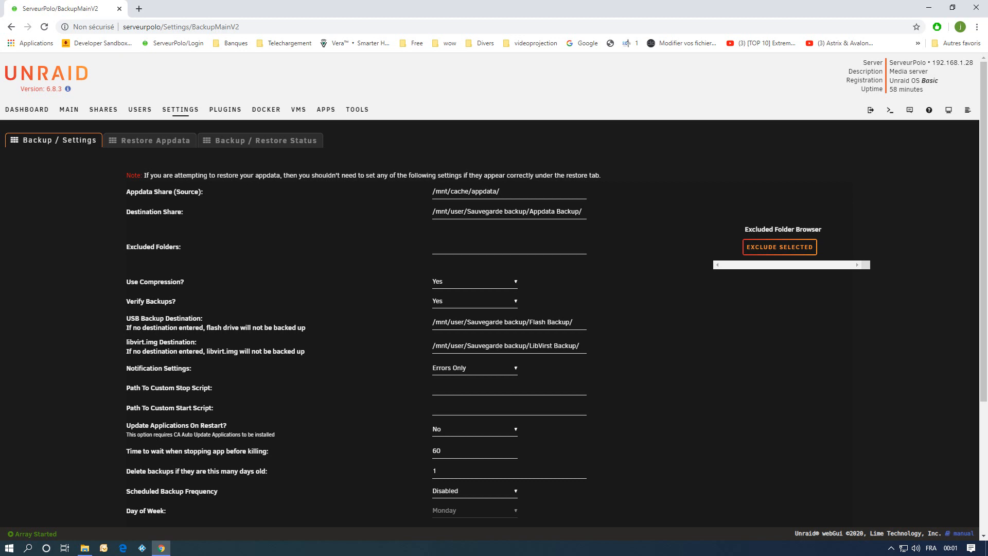
Switch to the file explorer and rename the LibVirst Backup folder to LibVirt Backup.
{"action": "key", "text": "alt+Tab"}
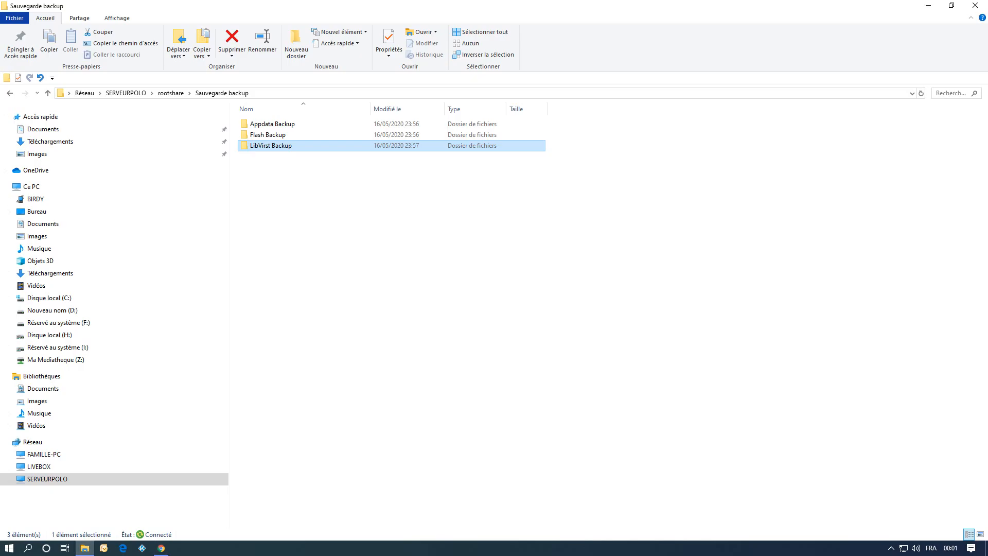
{"action": "left_click", "coordinate": [265, 146]}
{"action": "left_click", "coordinate": [266, 146]}
{"action": "key", "text": "Delete"}
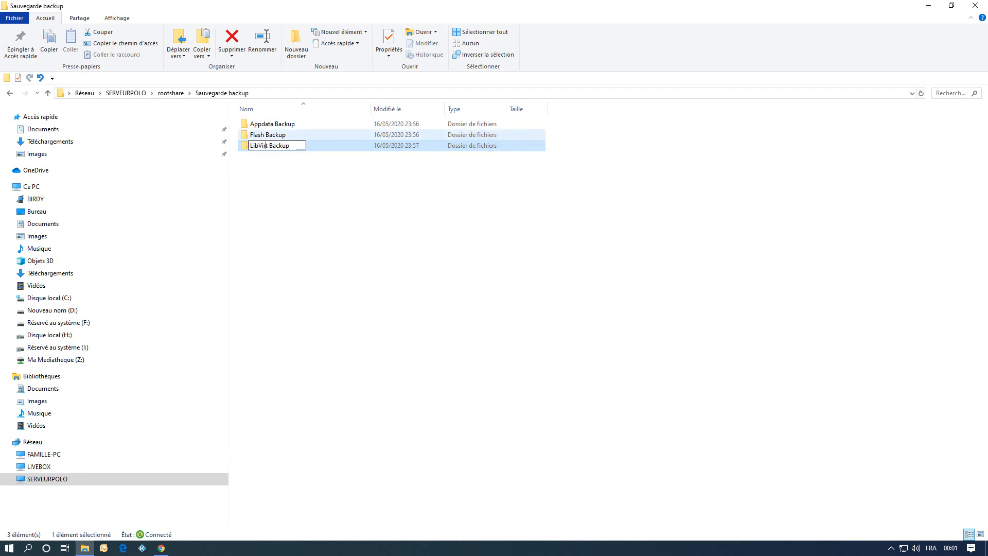
{"action": "key", "text": "Return"}
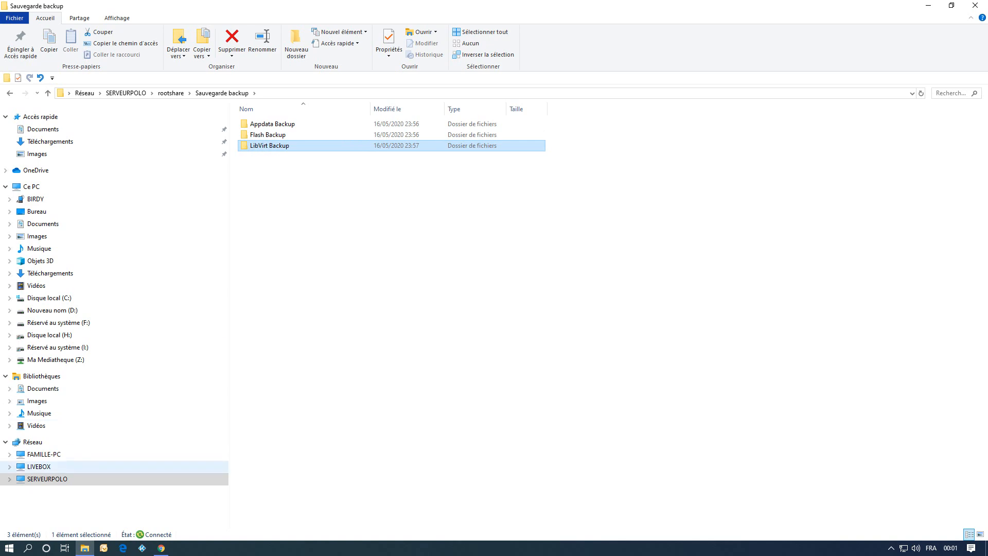
Return to the browser and reset the libvirt.img destination to the renamed LibVirt Backup folder.
{"action": "left_click", "coordinate": [161, 547]}
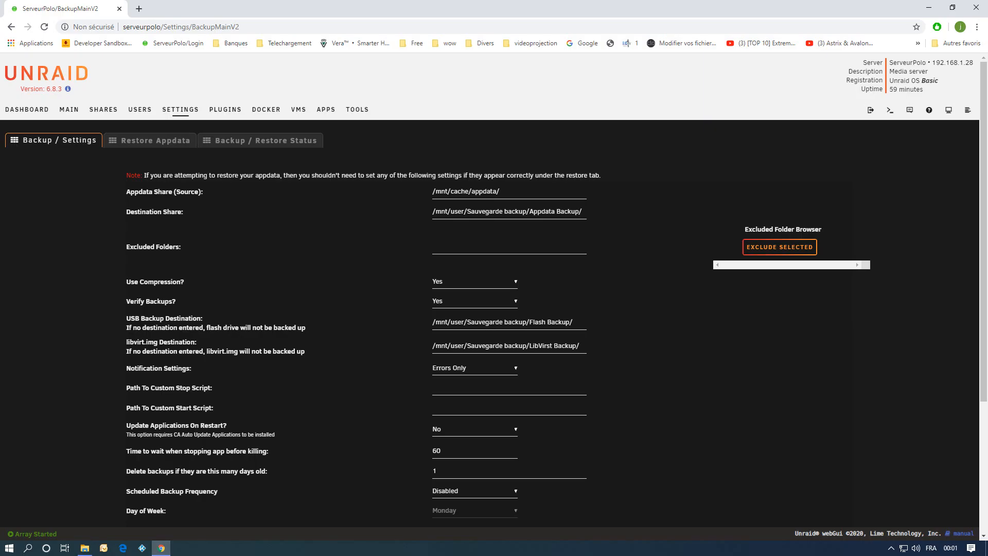
{"action": "left_click", "coordinate": [509, 346]}
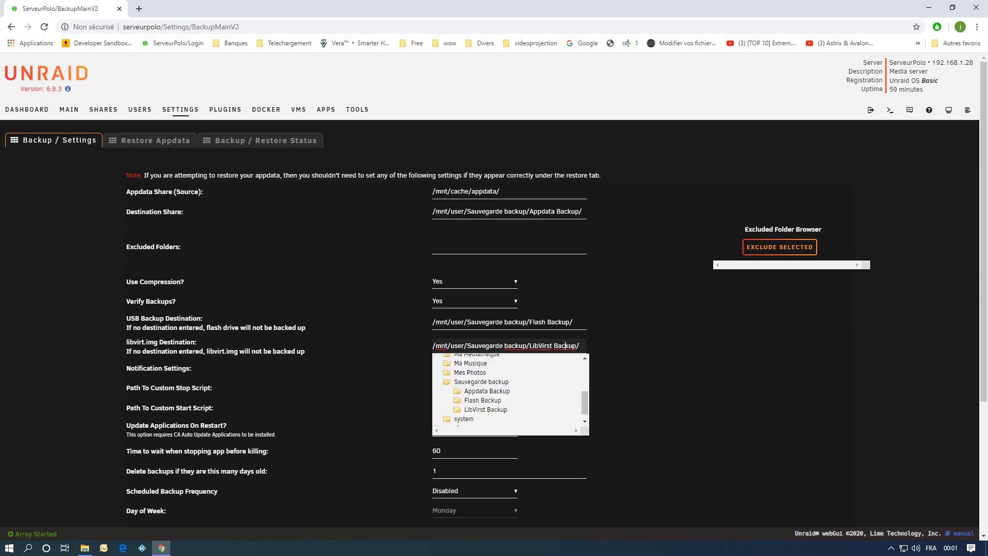
{"action": "left_click", "coordinate": [469, 372]}
{"action": "scroll", "coordinate": [470, 381], "scroll_direction": "down", "scroll_amount": 3}
{"action": "scroll", "coordinate": [470, 380], "scroll_direction": "up", "scroll_amount": 4}
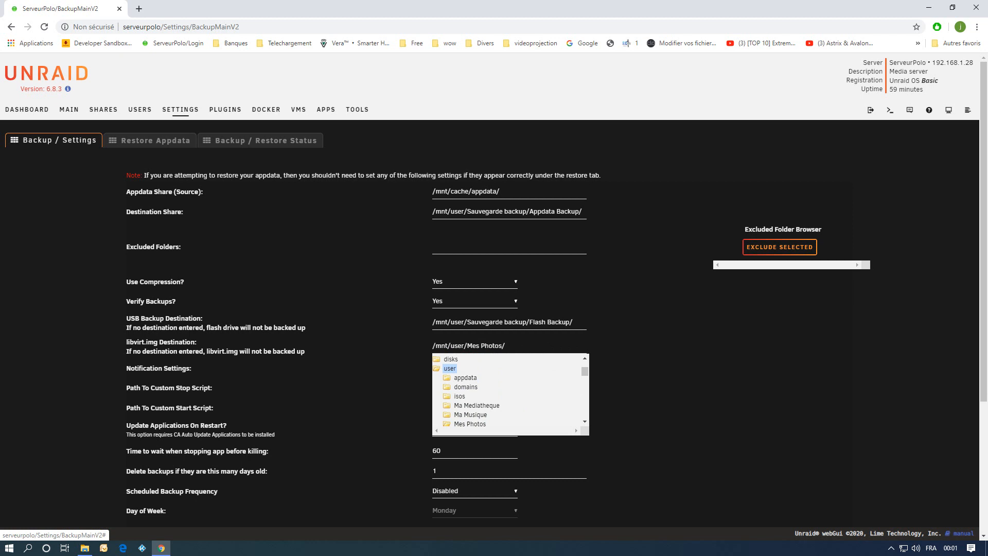
{"action": "left_click", "coordinate": [450, 368]}
{"action": "scroll", "coordinate": [481, 418], "scroll_direction": "down", "scroll_amount": 3}
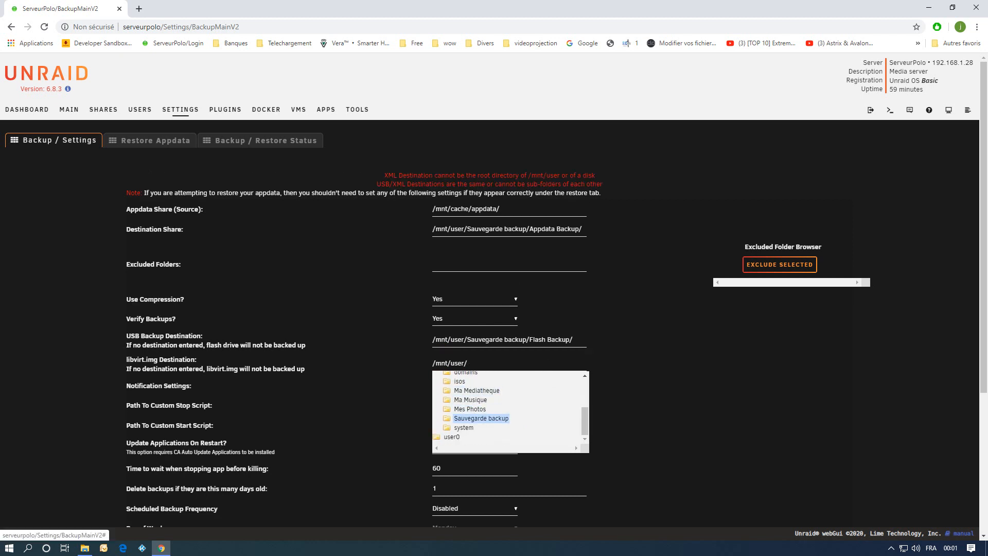
{"action": "left_click", "coordinate": [481, 417]}
{"action": "scroll", "coordinate": [483, 407], "scroll_direction": "down", "scroll_amount": 1}
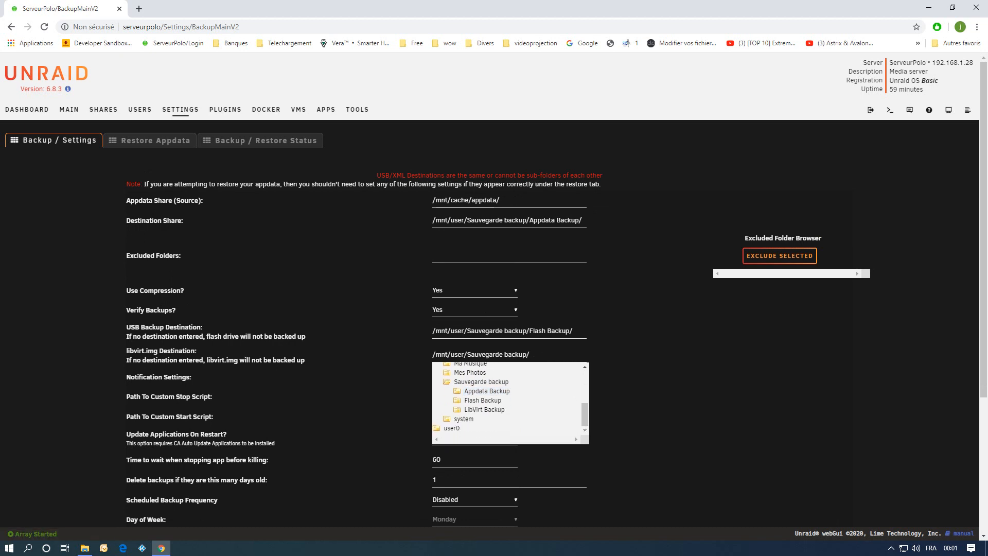
{"action": "left_click", "coordinate": [484, 409]}
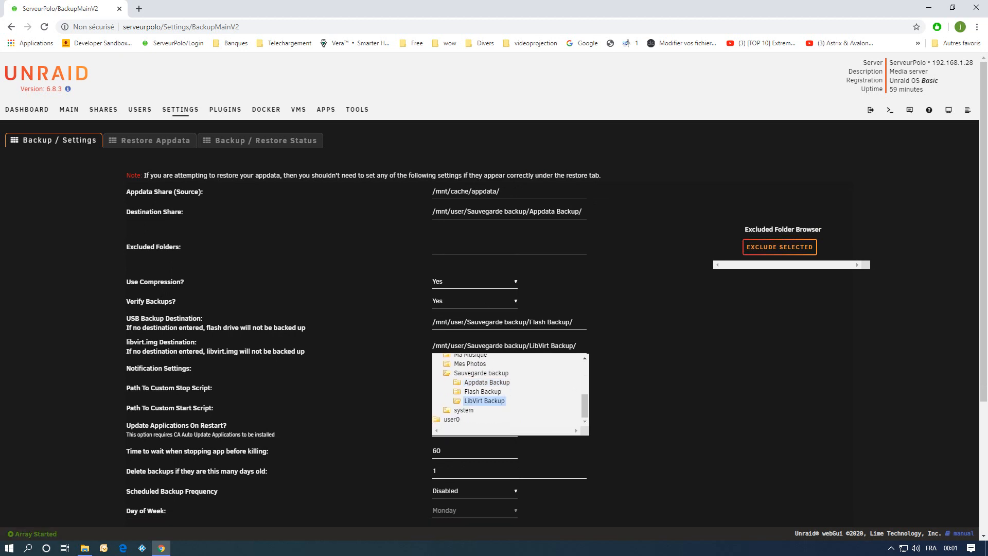
{"action": "left_click", "coordinate": [637, 394]}
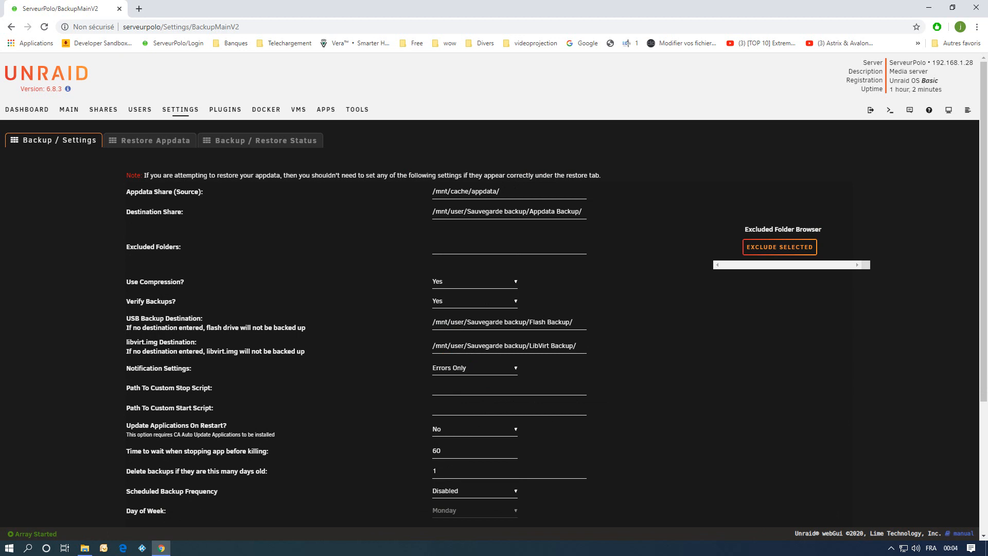
Set notifications to Completion Only and enable Update Applications On Restart.
{"action": "left_click", "coordinate": [474, 368]}
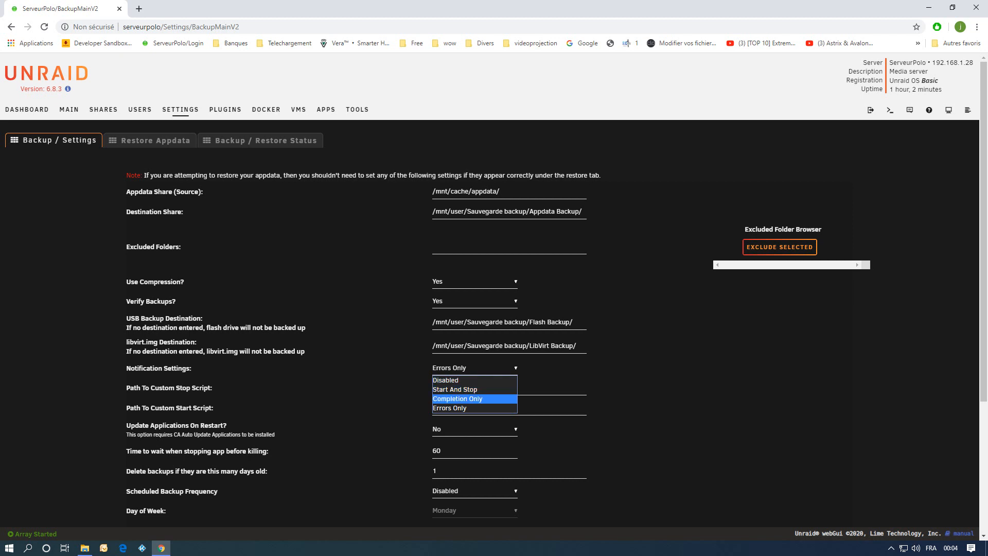
{"action": "left_click", "coordinate": [475, 398]}
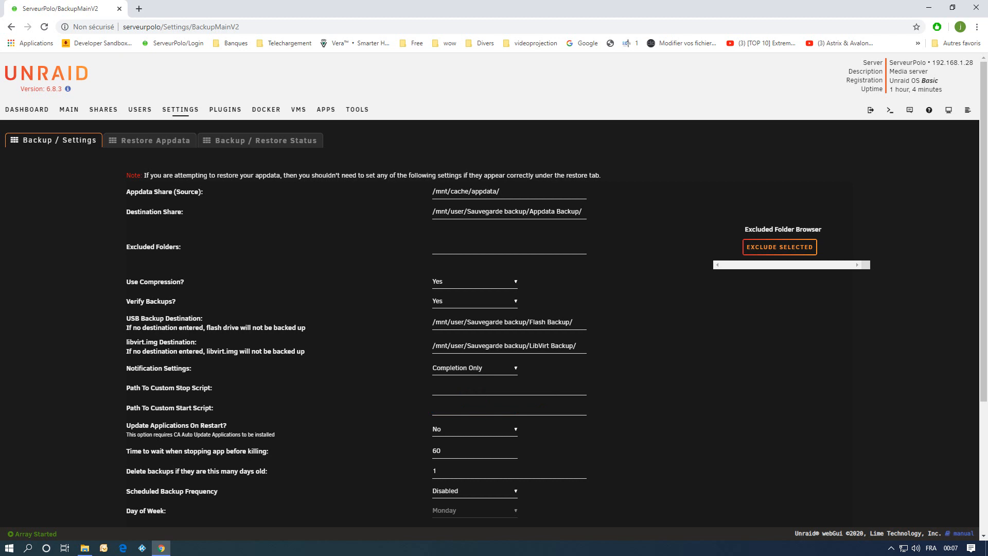
{"action": "left_click", "coordinate": [475, 429]}
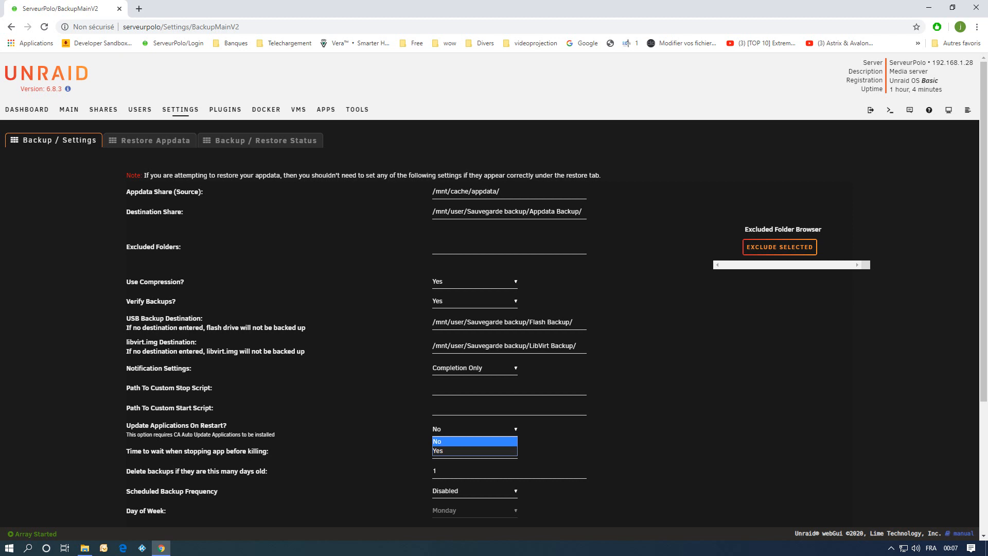
{"action": "left_click", "coordinate": [474, 451]}
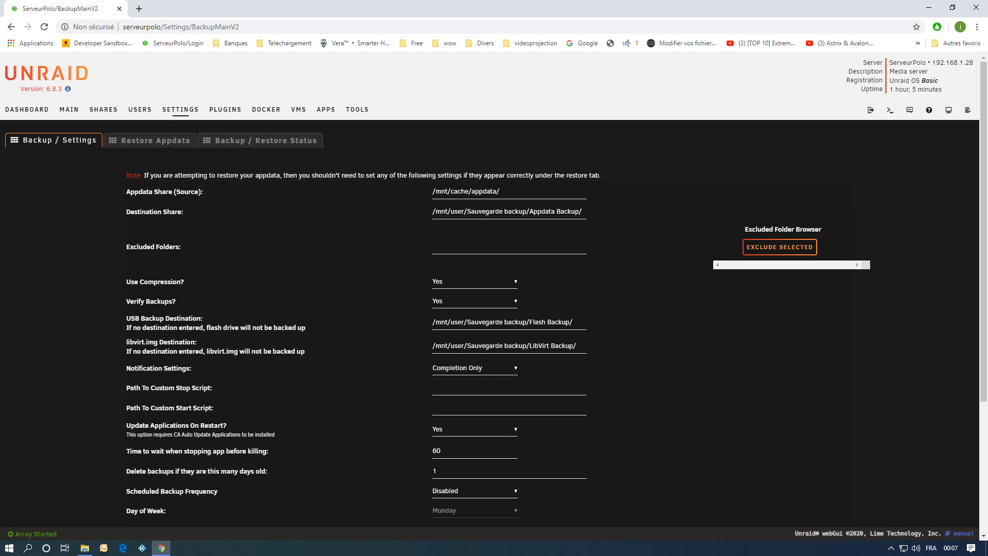
Schedule the appdata backup to run weekly on Sunday at 12AM.
{"action": "scroll", "coordinate": [494, 283], "scroll_direction": "down", "scroll_amount": 2}
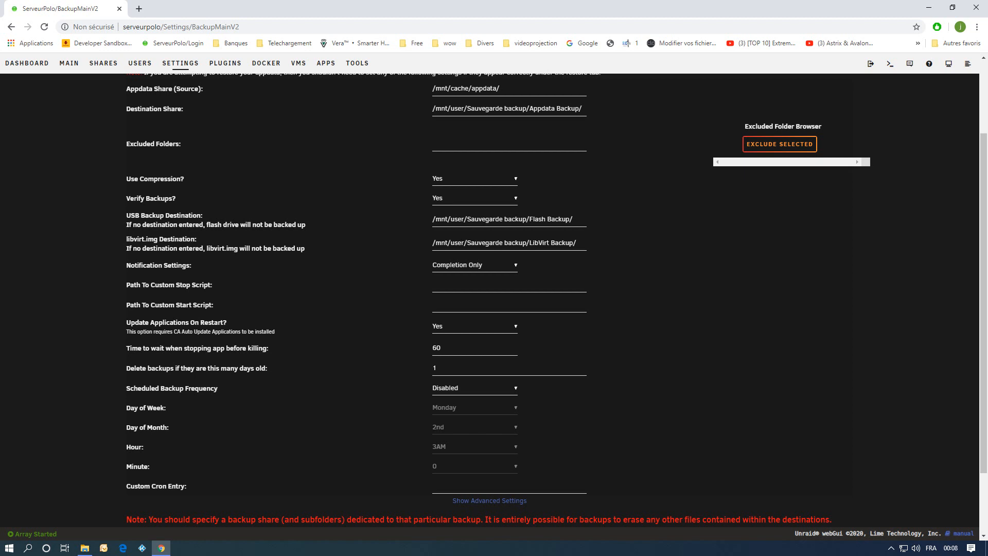
{"action": "scroll", "coordinate": [494, 298], "scroll_direction": "down", "scroll_amount": 2}
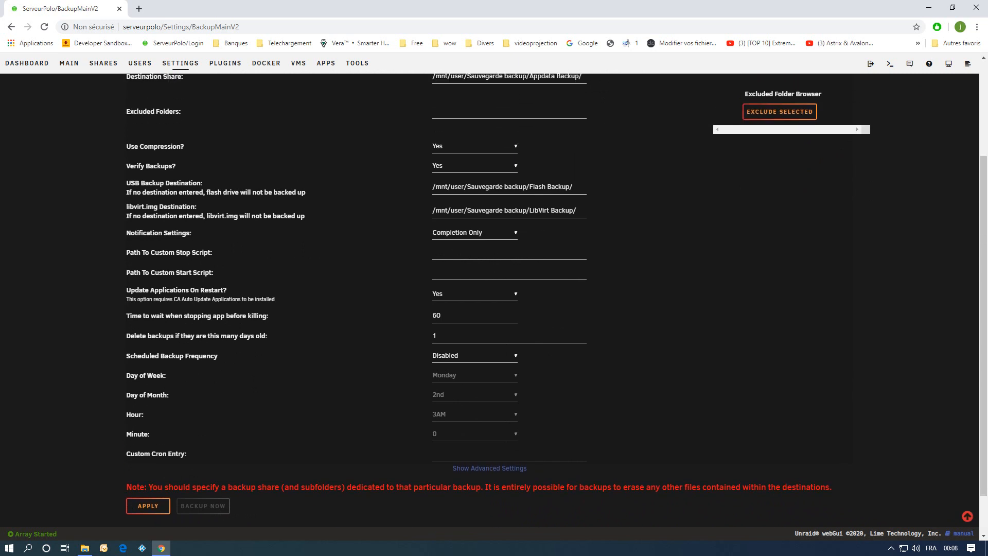
{"action": "left_click", "coordinate": [474, 356]}
{"action": "key", "text": "Down"}
{"action": "key", "text": "Down"}
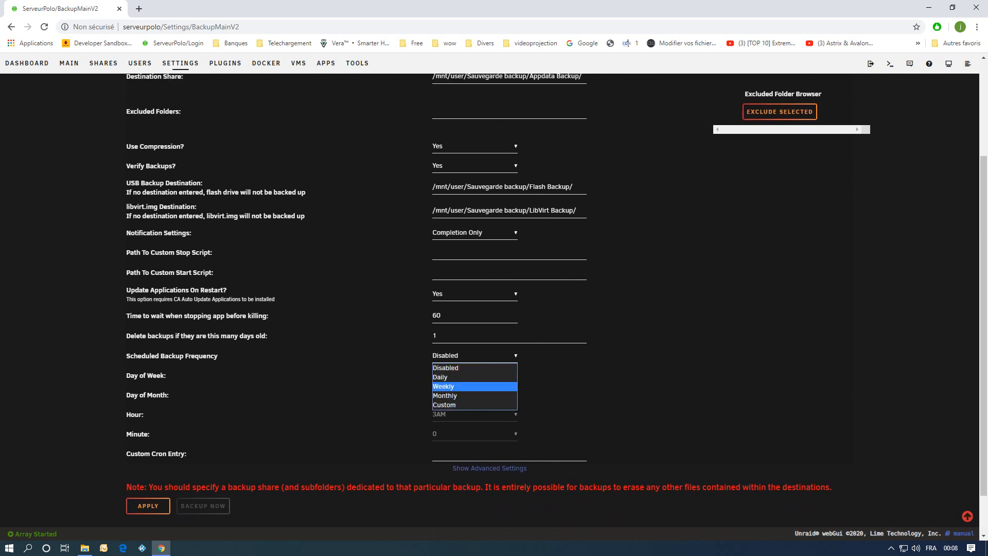
{"action": "key", "text": "Return"}
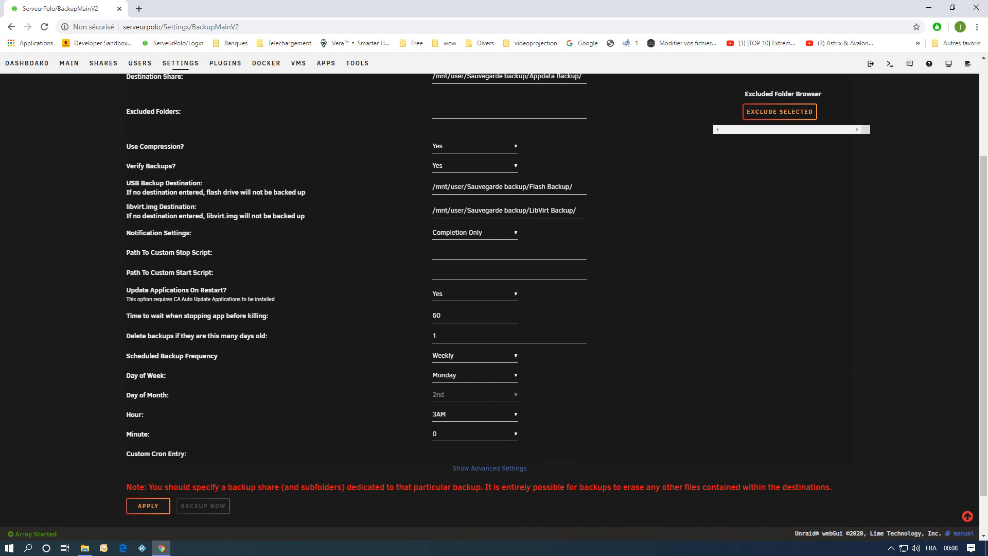
{"action": "left_click", "coordinate": [474, 375]}
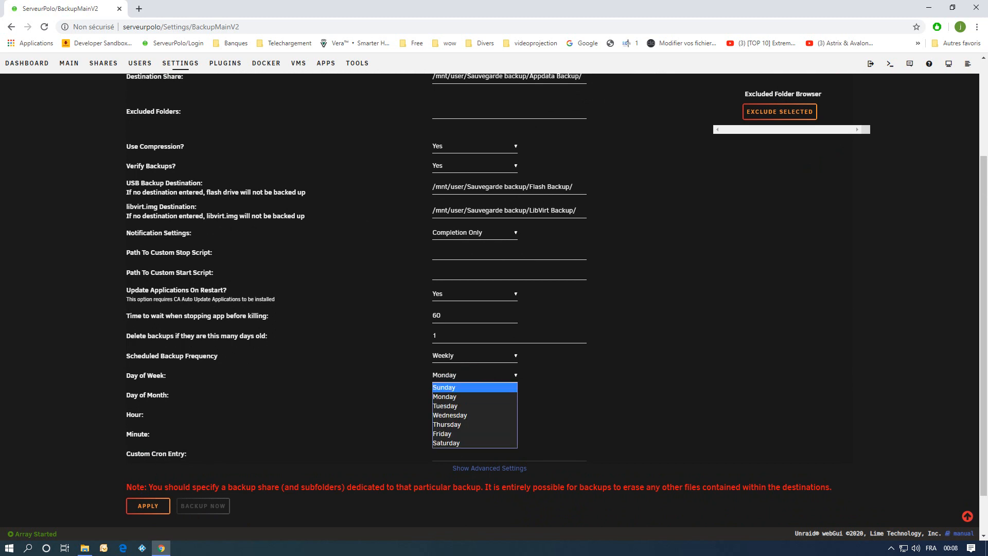
{"action": "left_click", "coordinate": [453, 387]}
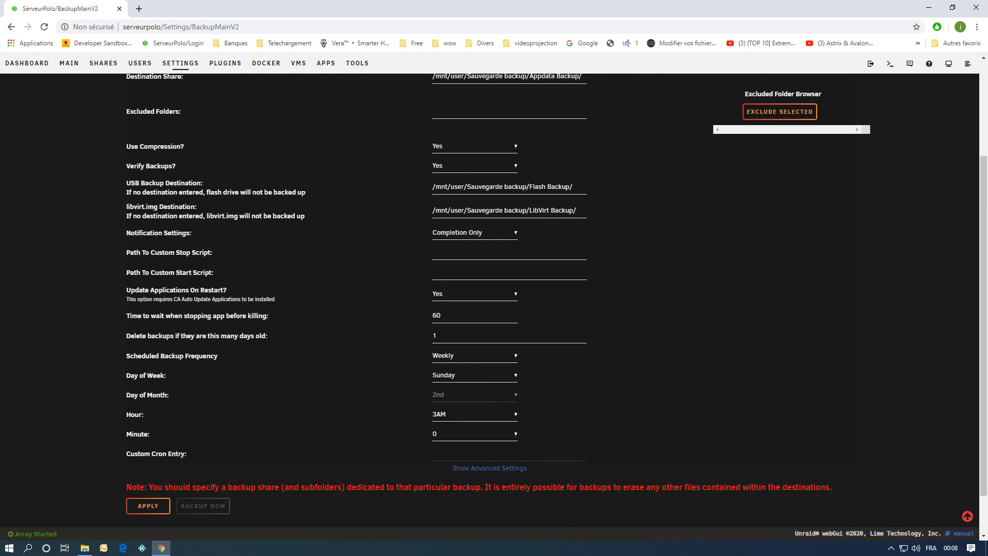
{"action": "left_click", "coordinate": [474, 414]}
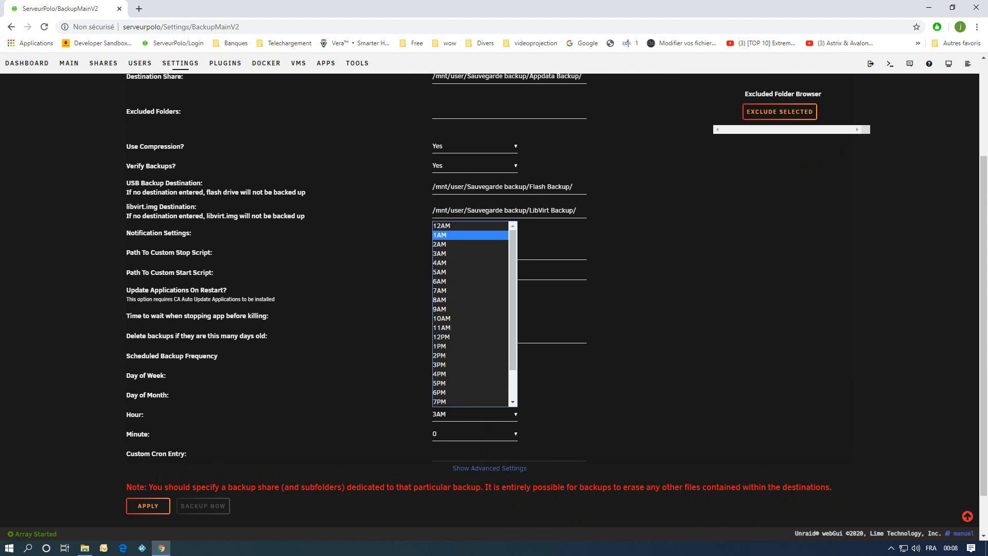
{"action": "left_click", "coordinate": [442, 225]}
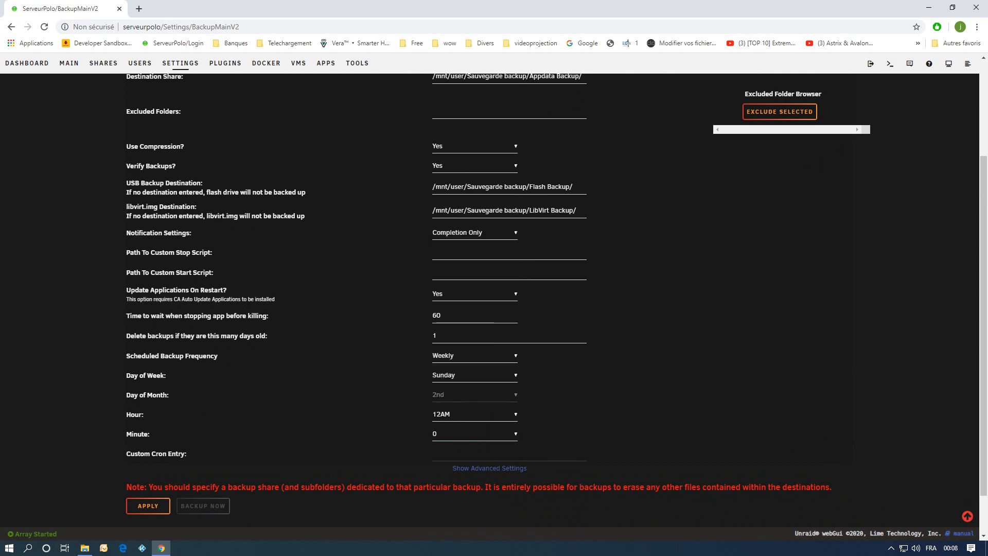
Set the backup minute to 10 and apply the backup settings, confirming the overwrite warning.
{"action": "left_click", "coordinate": [474, 433]}
{"action": "left_click", "coordinate": [453, 337]}
{"action": "scroll", "coordinate": [515, 293], "scroll_direction": "down", "scroll_amount": 1}
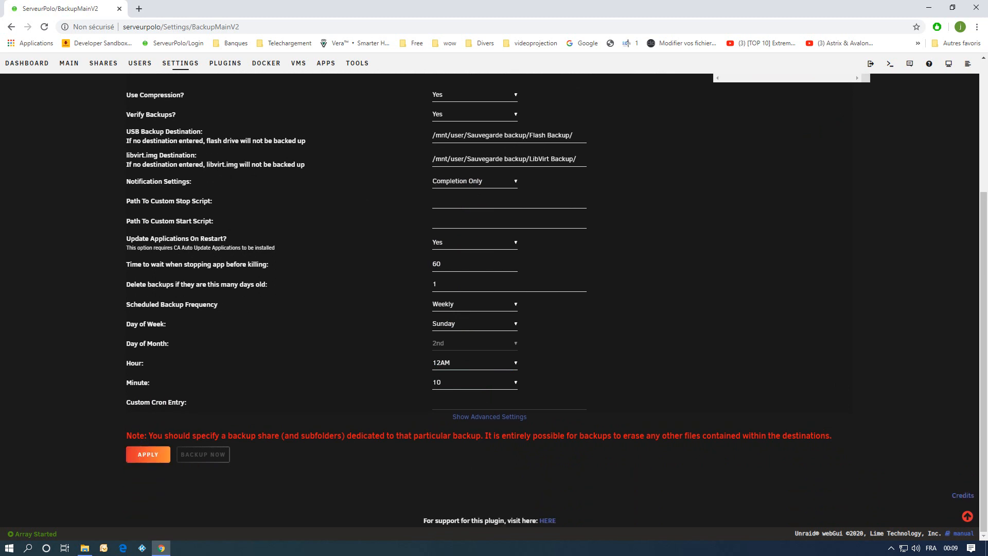
{"action": "left_click", "coordinate": [147, 453]}
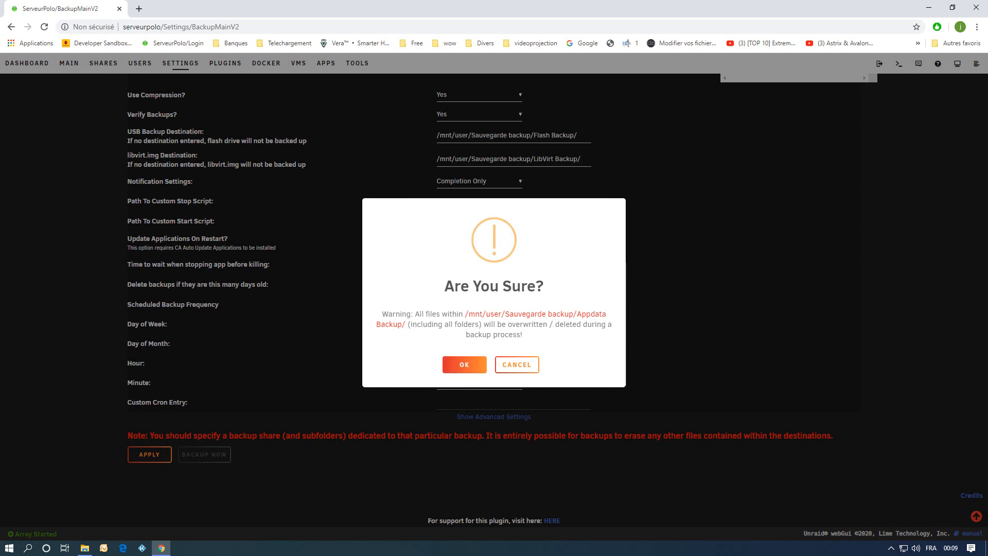
{"action": "left_click", "coordinate": [464, 364]}
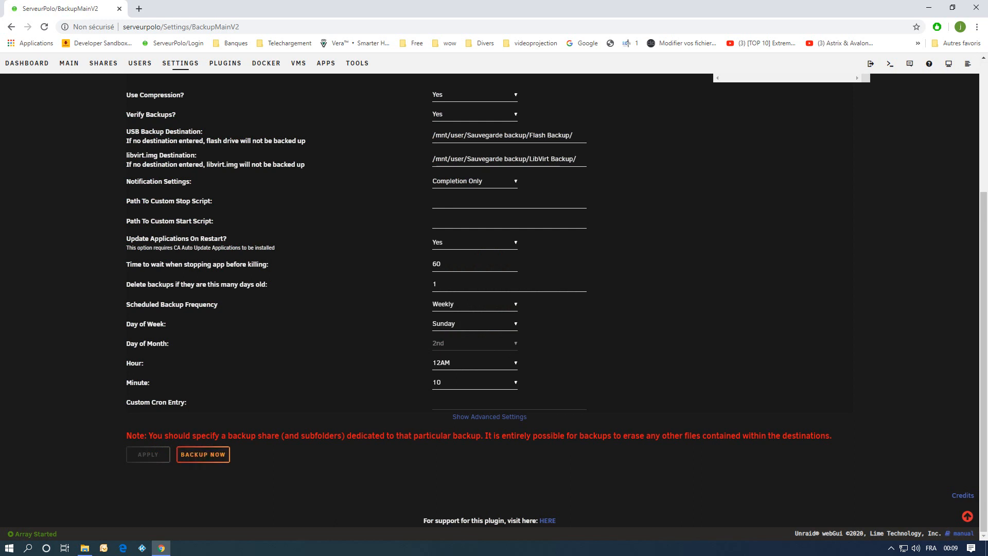
Set the backup minute to 15 and apply the backup settings, confirming the overwrite warning.
{"action": "left_click", "coordinate": [475, 381]}
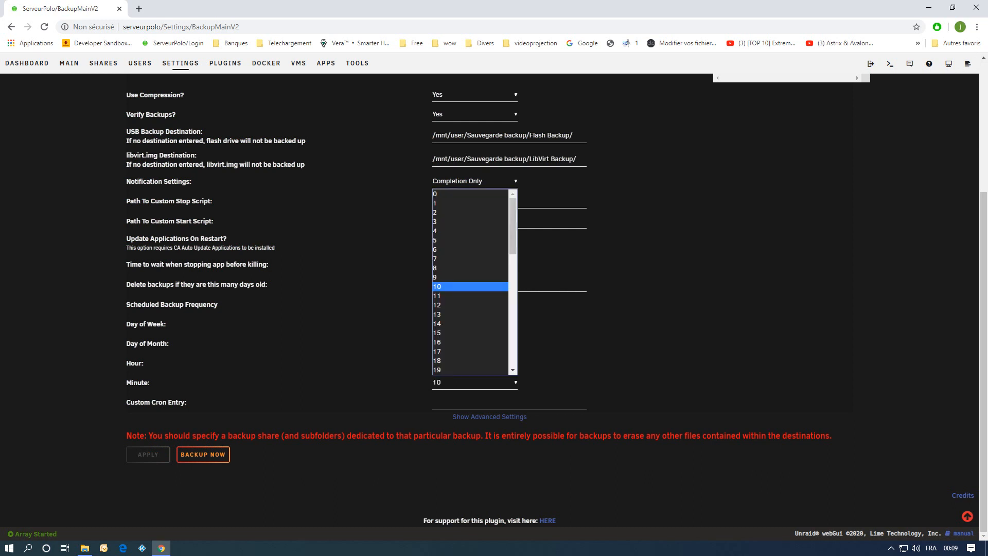
{"action": "left_click", "coordinate": [463, 333]}
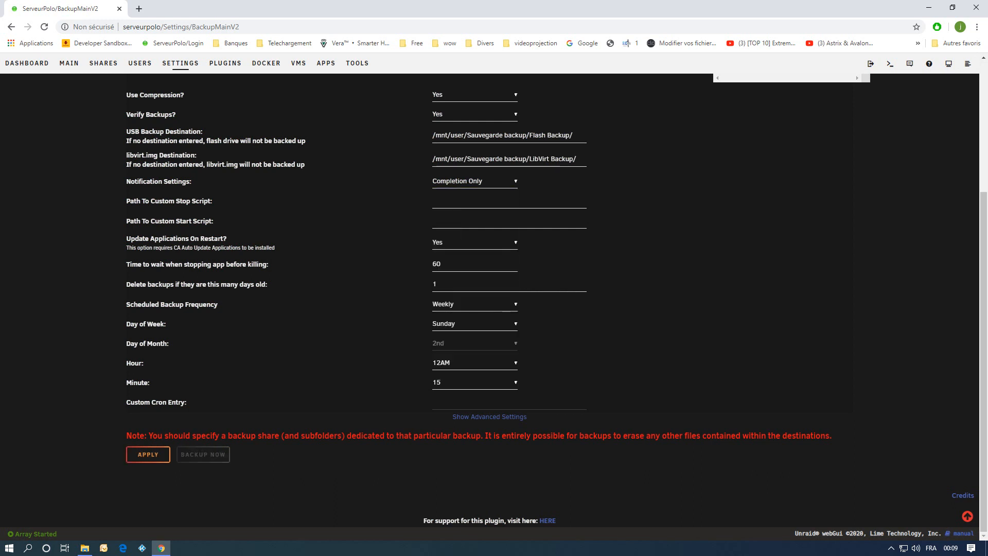
{"action": "left_click", "coordinate": [148, 453]}
{"action": "left_click", "coordinate": [460, 364]}
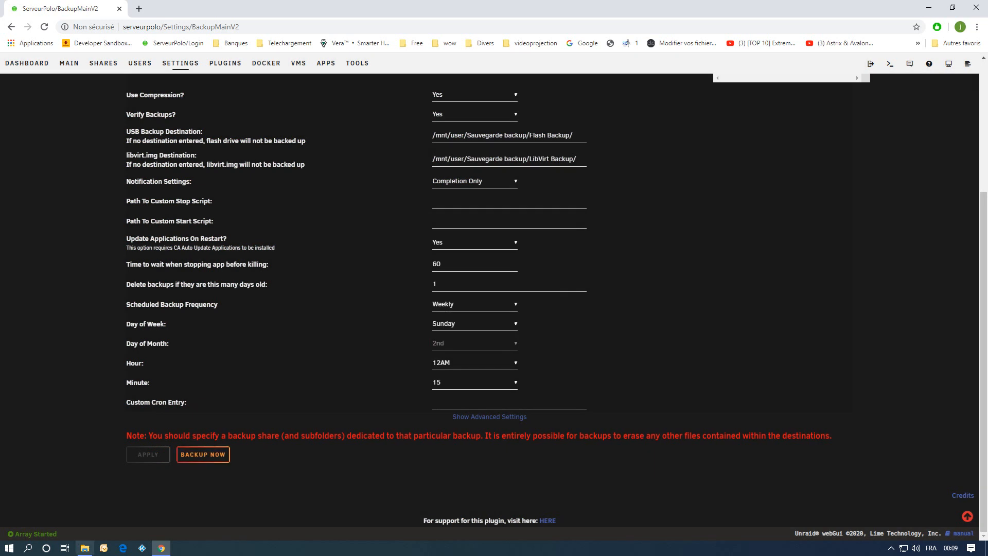
Switch to the file explorer and create a test folder named bidon inside the appdata share.
{"action": "left_click", "coordinate": [85, 547]}
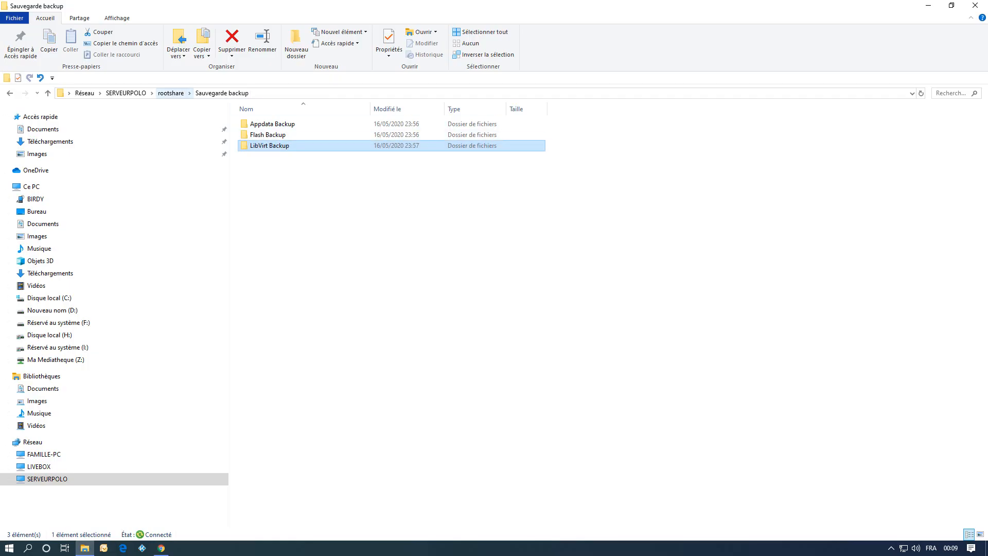
{"action": "left_click", "coordinate": [171, 92]}
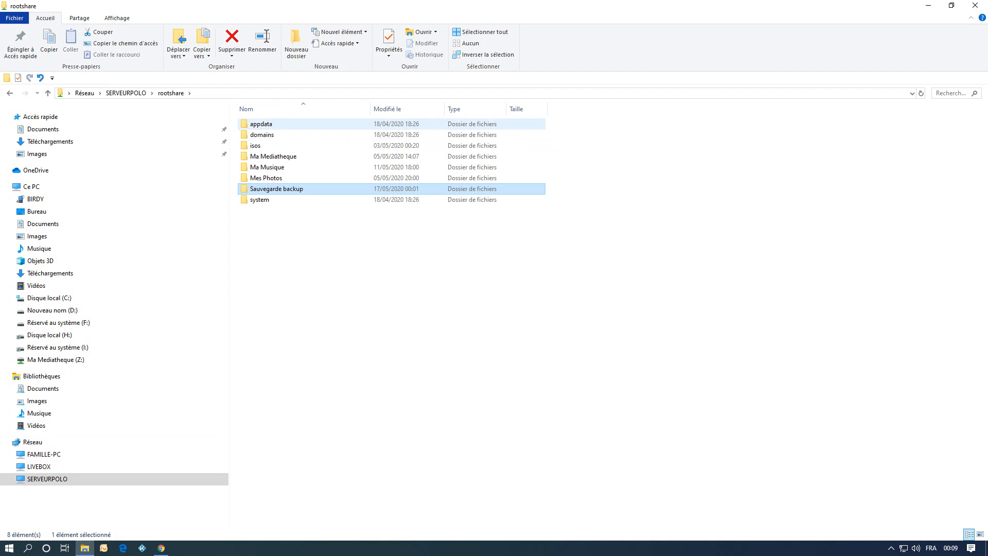
{"action": "double_click", "coordinate": [257, 123]}
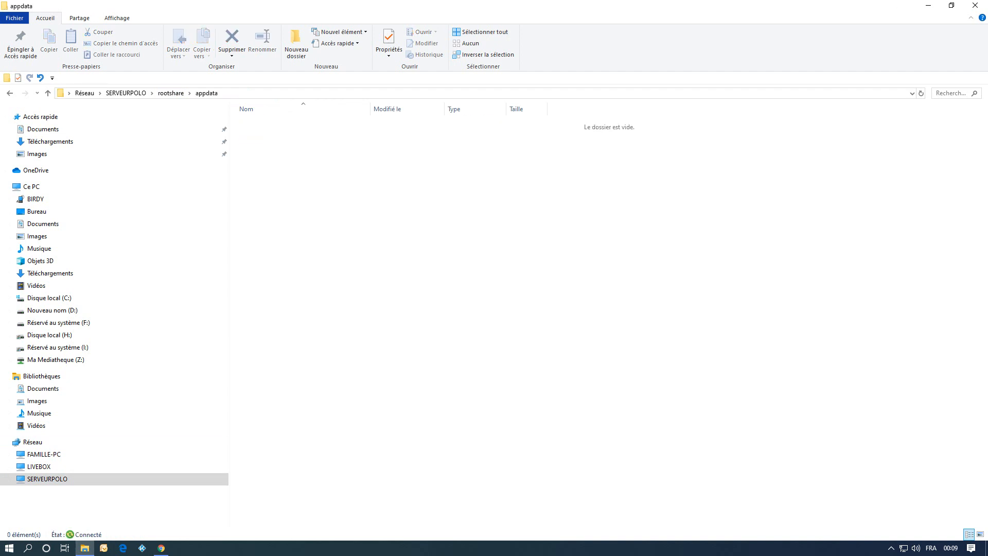
{"action": "right_click", "coordinate": [365, 208]}
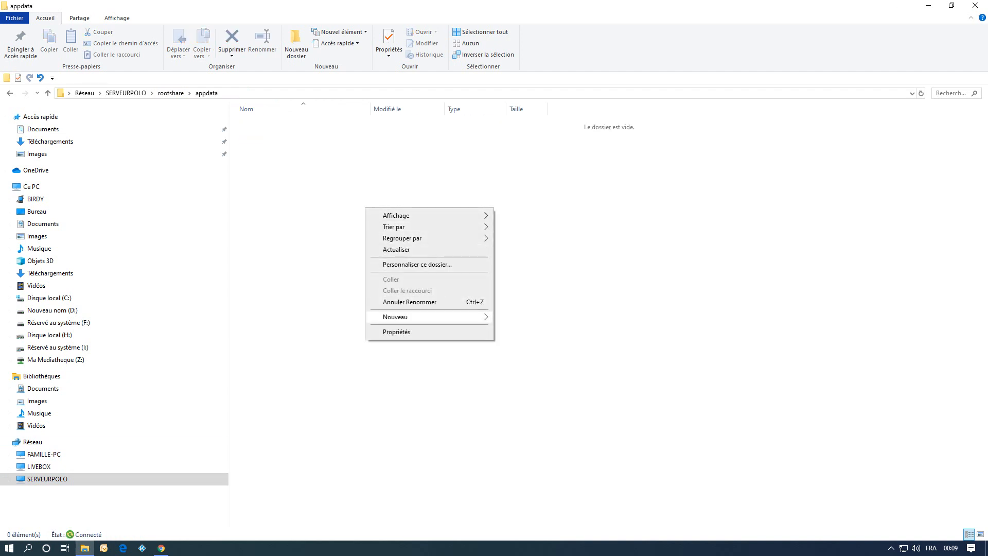
{"action": "mouse_move", "coordinate": [411, 316]}
{"action": "left_click", "coordinate": [519, 318]}
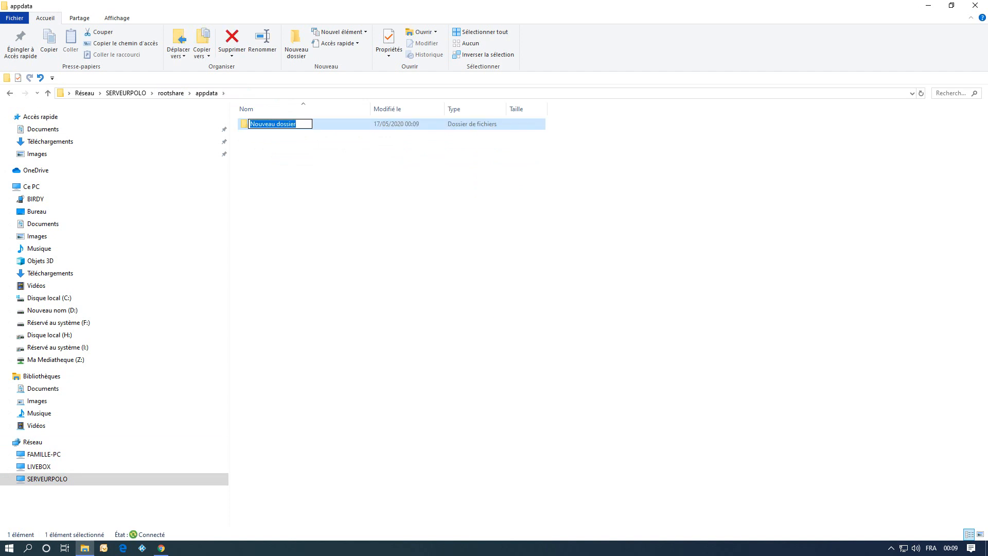
{"action": "type", "text": "bidon"}
{"action": "key", "text": "Return"}
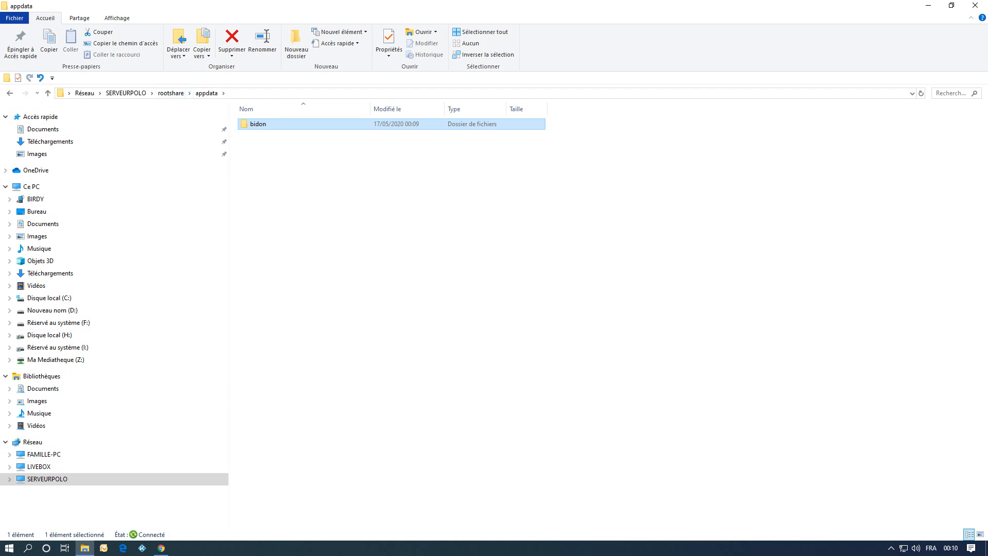
Return to the browser and run an immediate appdata backup, confirming the prompt.
{"action": "left_click", "coordinate": [161, 547]}
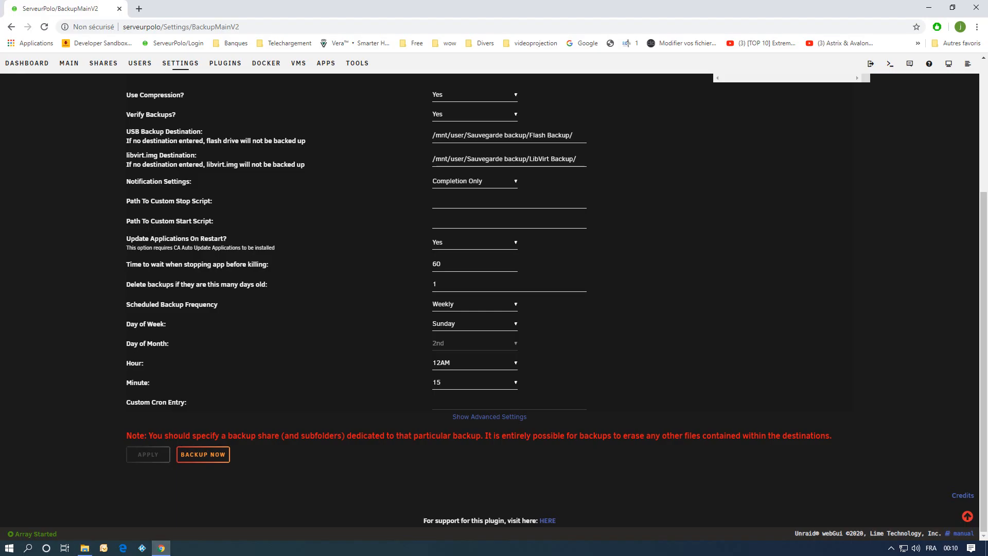
{"action": "left_click", "coordinate": [203, 454]}
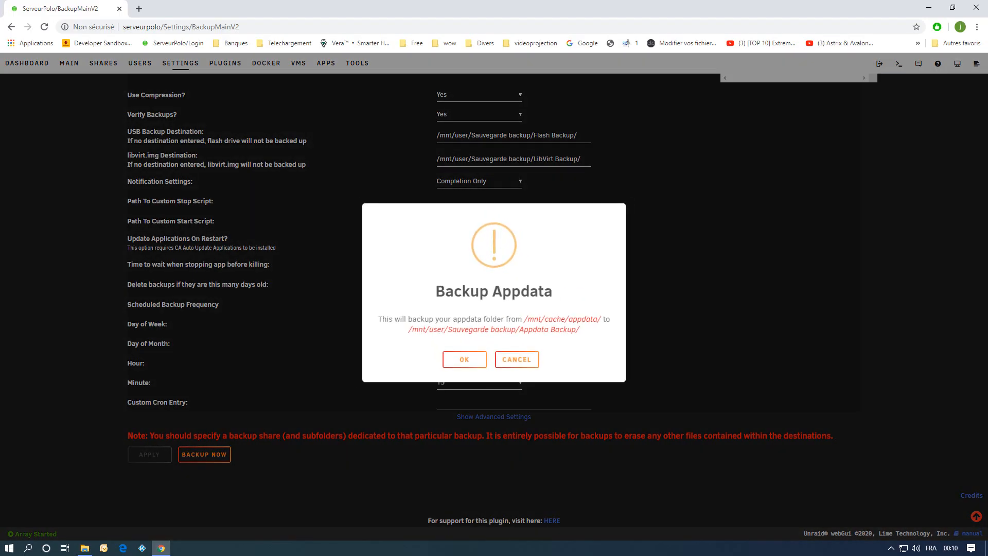
{"action": "left_click", "coordinate": [464, 359]}
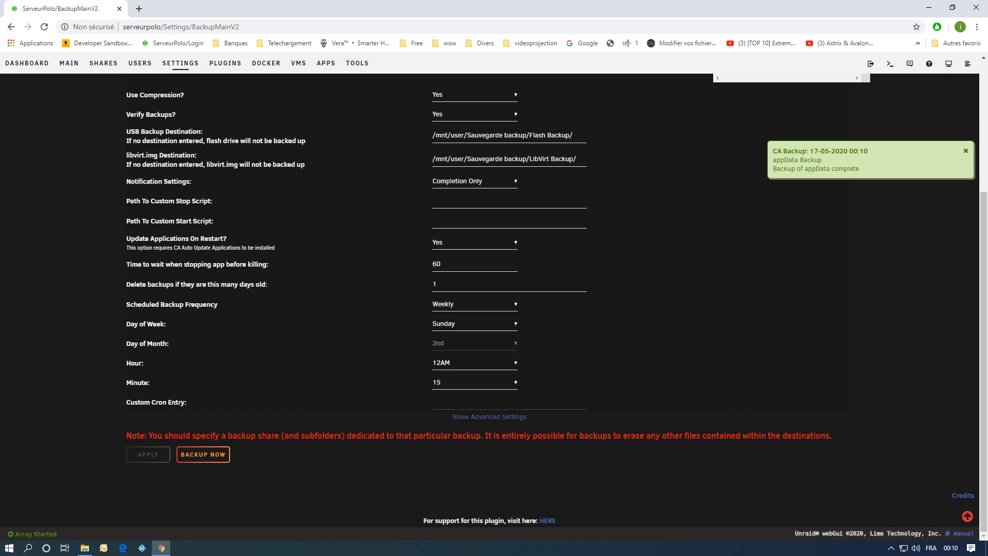
Switch to the file explorer and open the CA_backup.tar.gz archive in the new Appdata Backup folder to inspect it.
{"action": "left_click", "coordinate": [85, 548]}
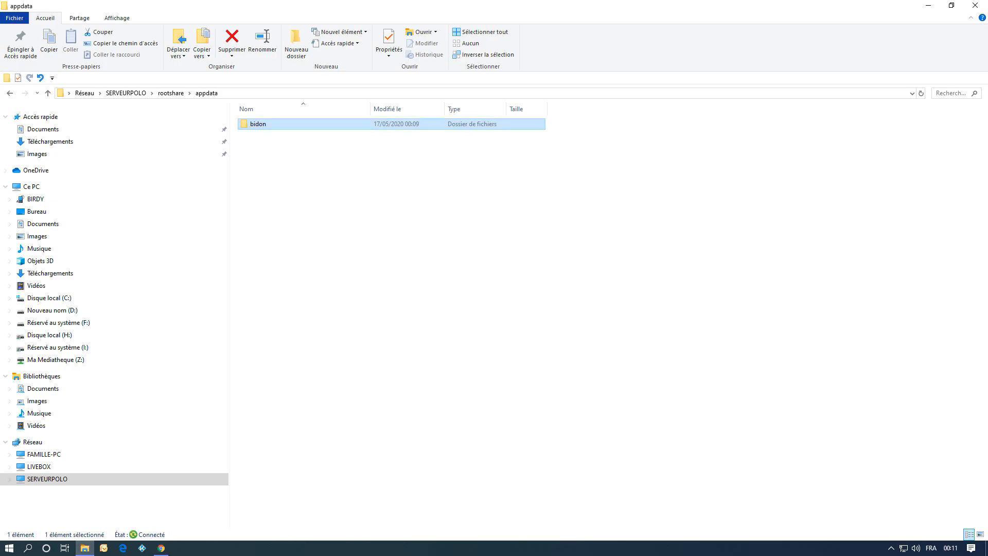
{"action": "left_click", "coordinate": [171, 93]}
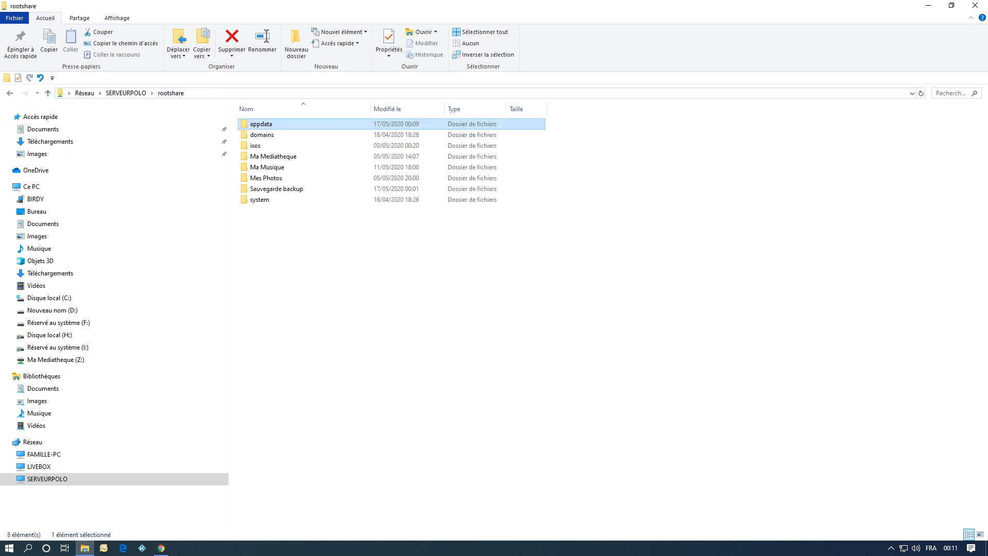
{"action": "double_click", "coordinate": [276, 188]}
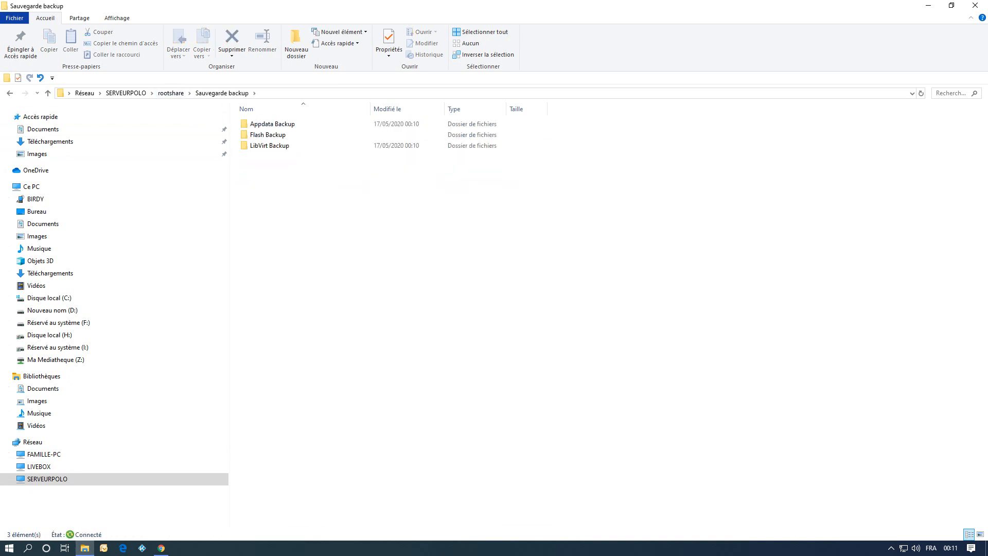
{"action": "key", "text": "Return"}
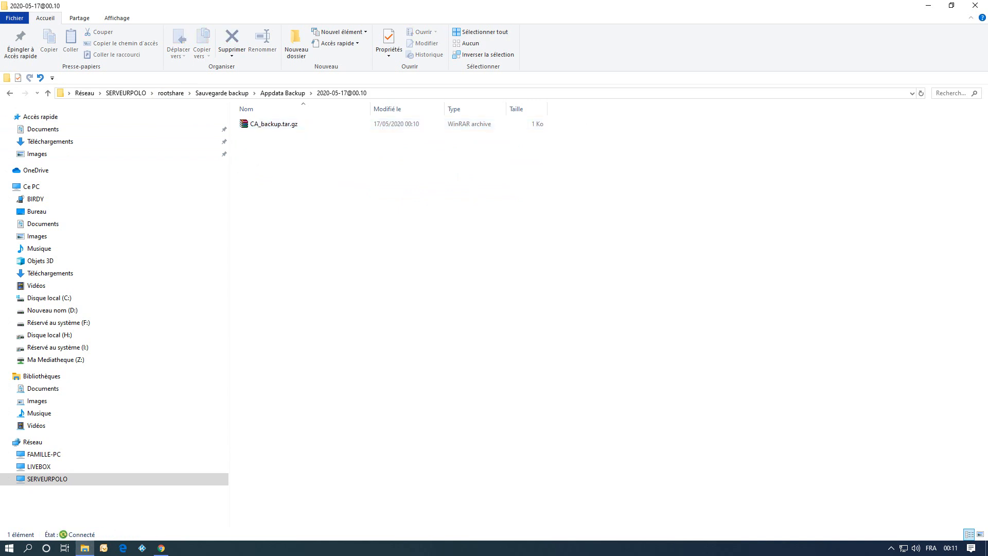
{"action": "double_click", "coordinate": [274, 124]}
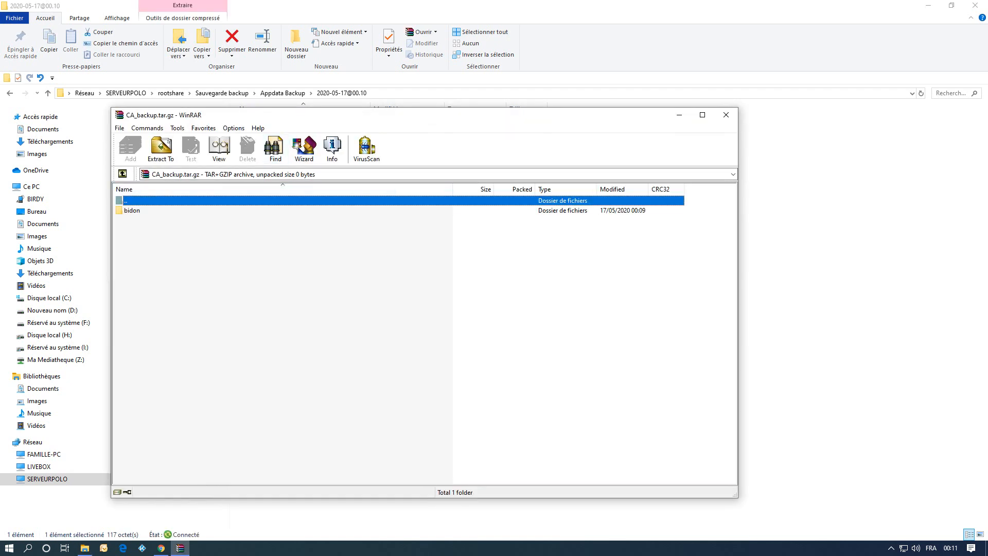
{"action": "left_click", "coordinate": [725, 115]}
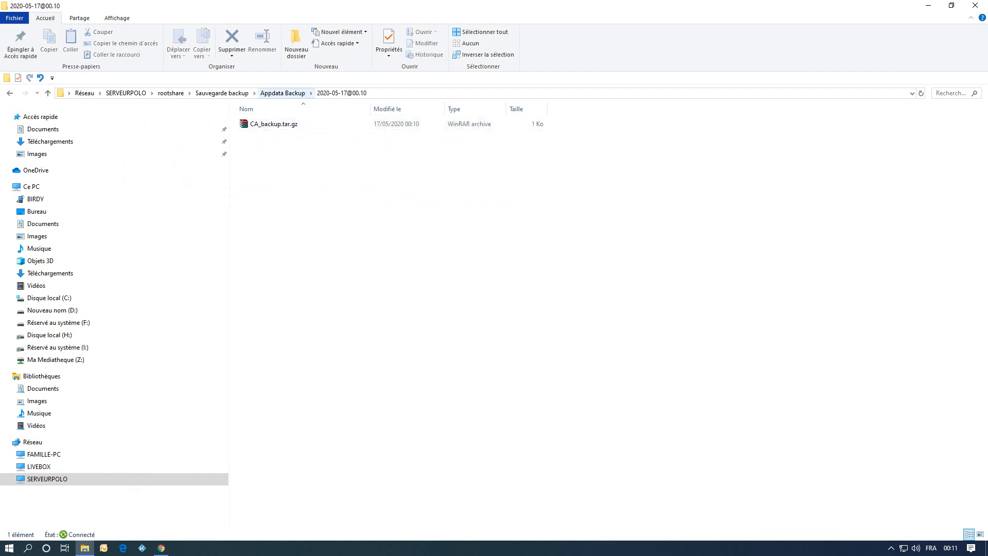
Browse the Flash Backup, LibVirt Backup and appdata folders to check their contents.
{"action": "left_click", "coordinate": [282, 93]}
{"action": "left_click", "coordinate": [222, 92]}
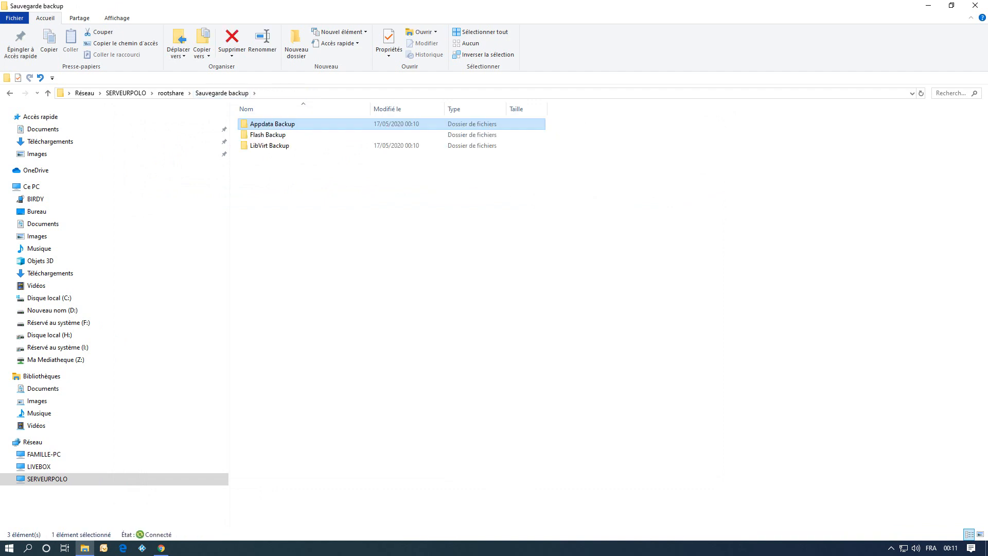
{"action": "double_click", "coordinate": [267, 134]}
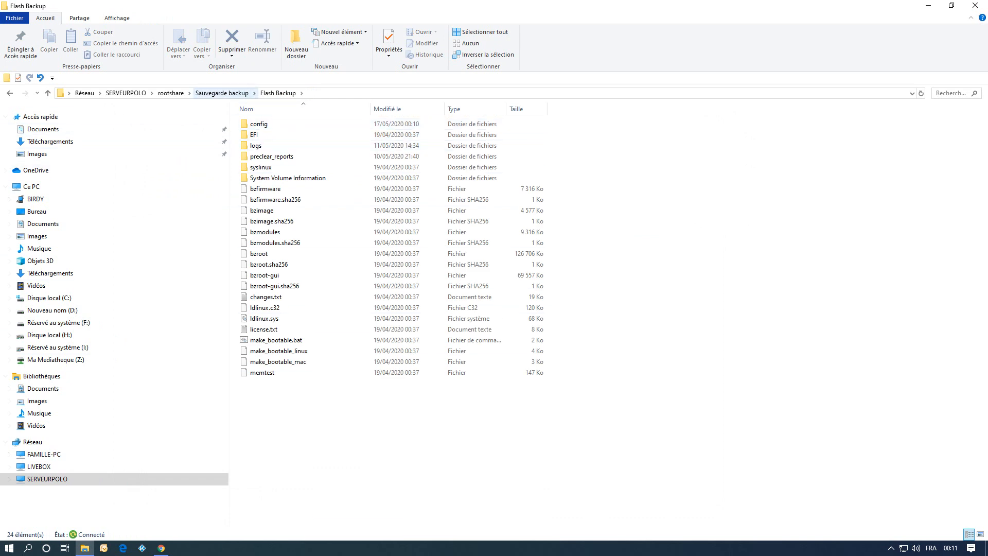
{"action": "left_click", "coordinate": [221, 92]}
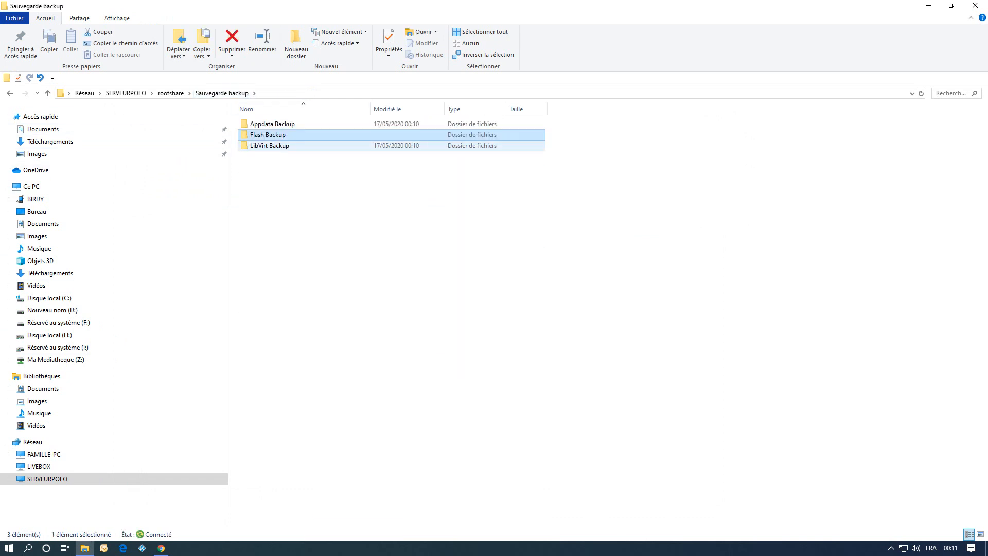
{"action": "double_click", "coordinate": [269, 145]}
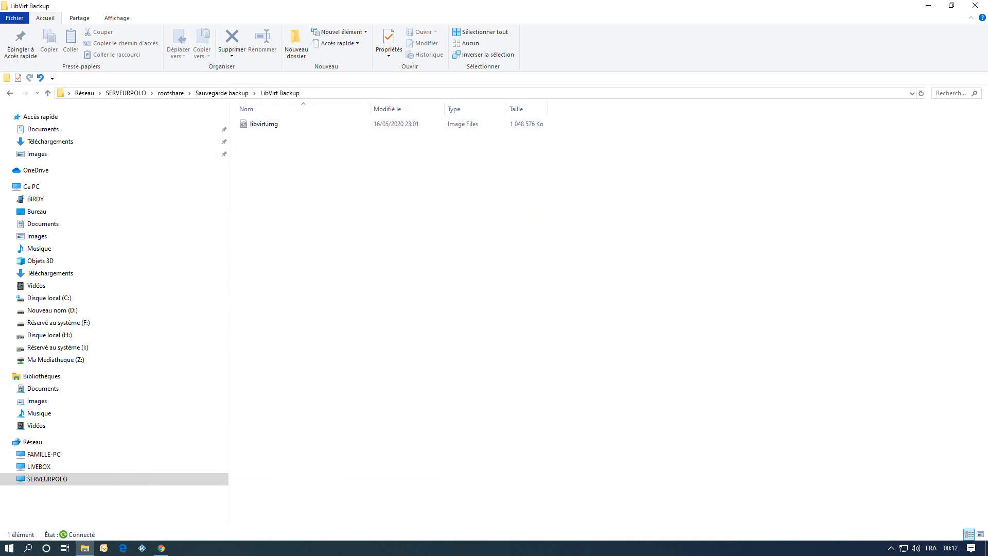
{"action": "left_click", "coordinate": [222, 92]}
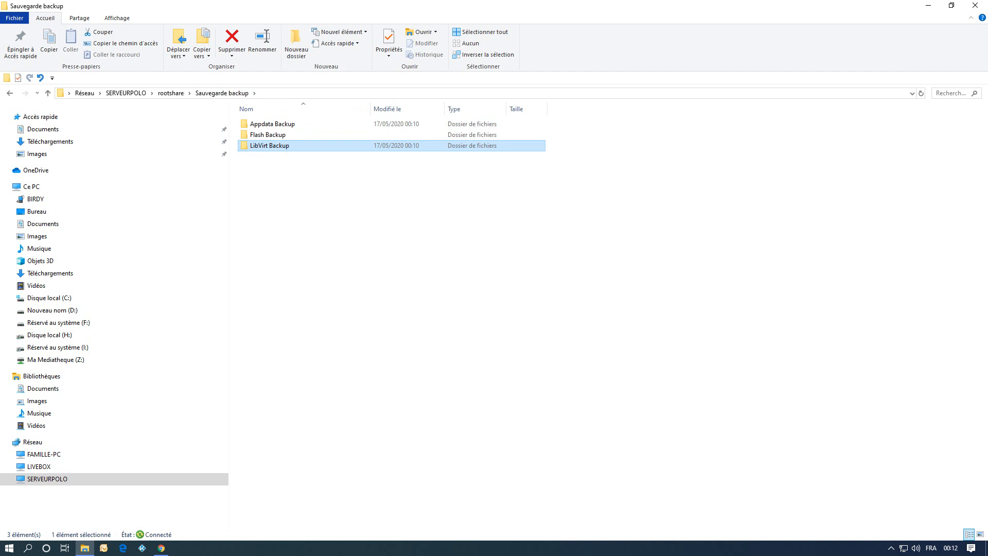
{"action": "left_click", "coordinate": [171, 92]}
{"action": "double_click", "coordinate": [261, 124]}
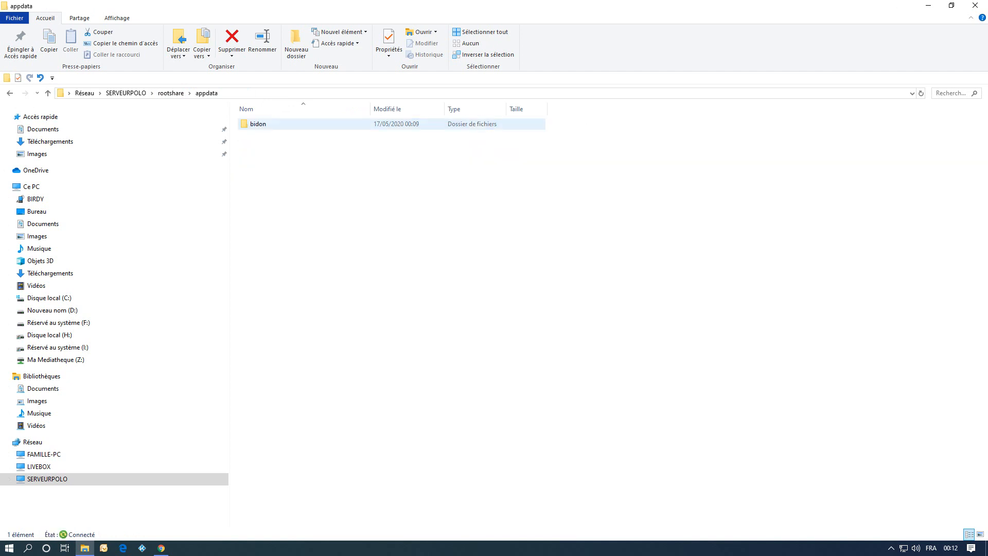
Go up to rootshare and permanently delete the appdata folder.
{"action": "left_click", "coordinate": [171, 93]}
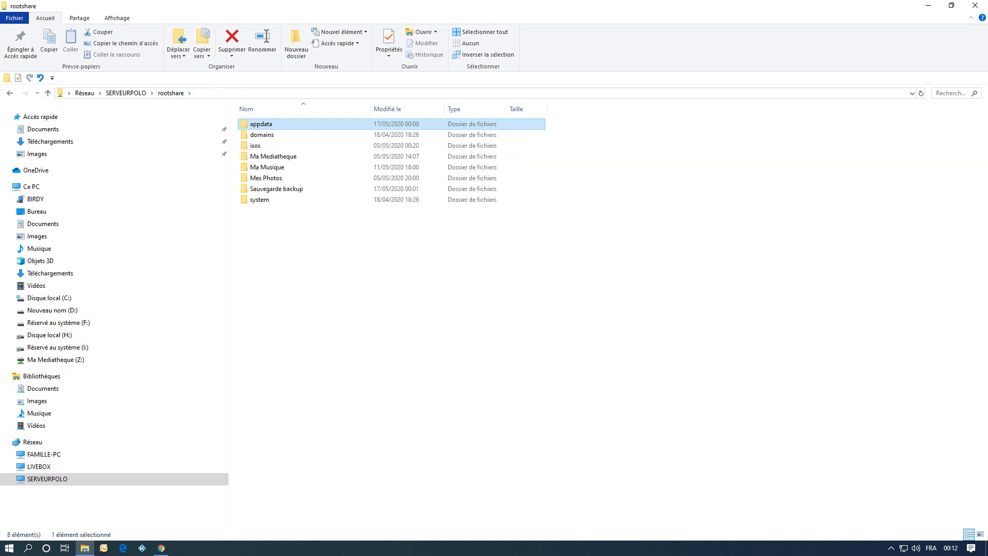
{"action": "right_click", "coordinate": [261, 123]}
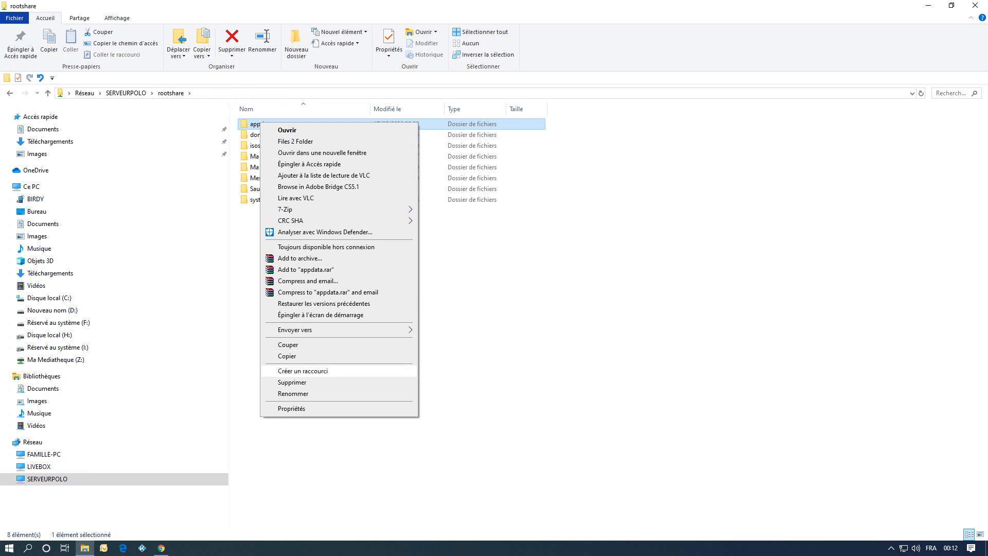
{"action": "left_click", "coordinate": [292, 381]}
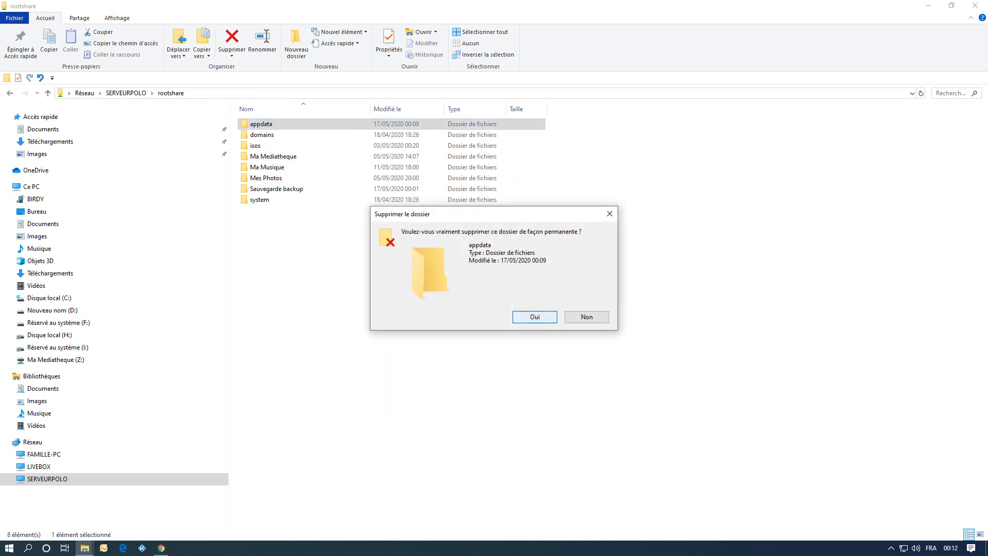
{"action": "key", "text": "Return"}
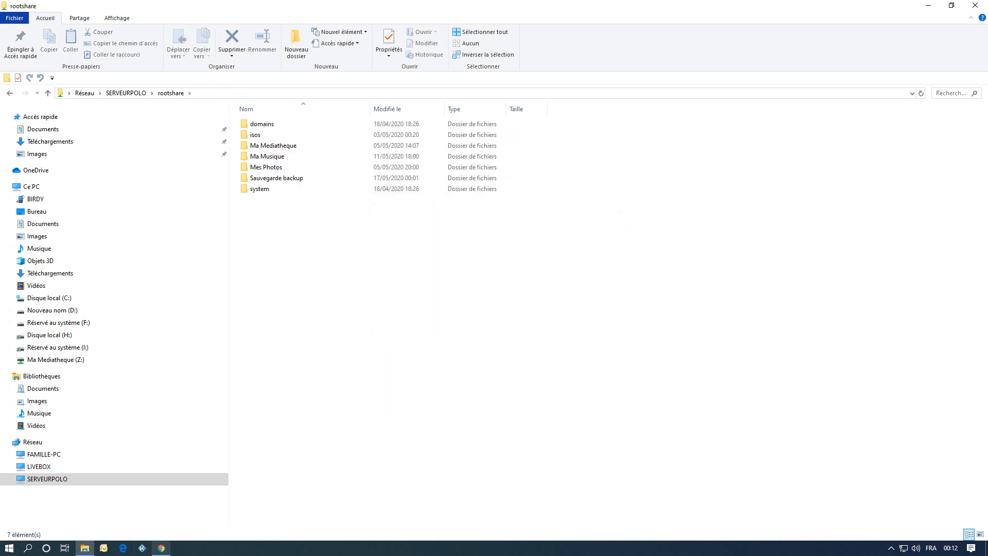
Return to the browser, open the Shares page and compute the cache disk's usage.
{"action": "left_click", "coordinate": [161, 547]}
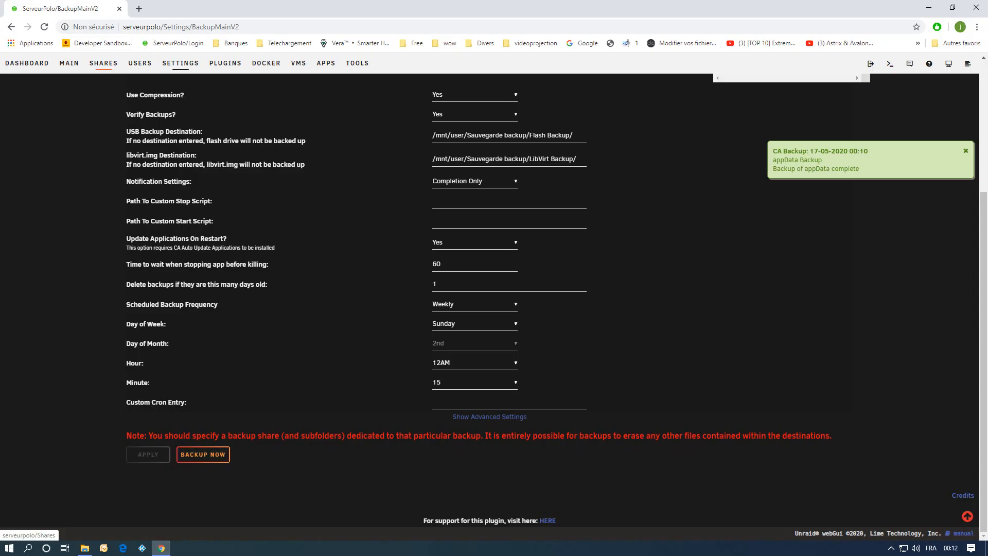
{"action": "left_click", "coordinate": [103, 62]}
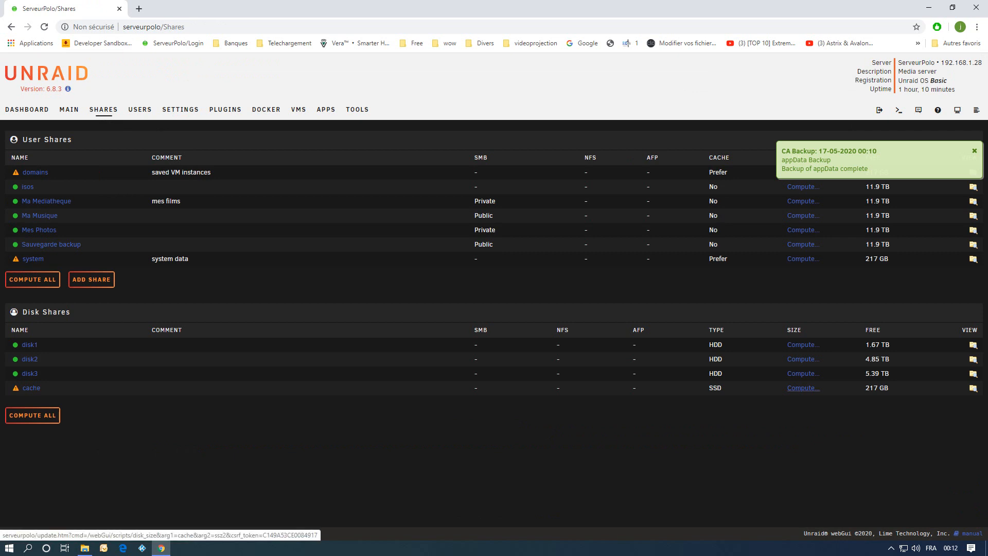
{"action": "left_click", "coordinate": [803, 388]}
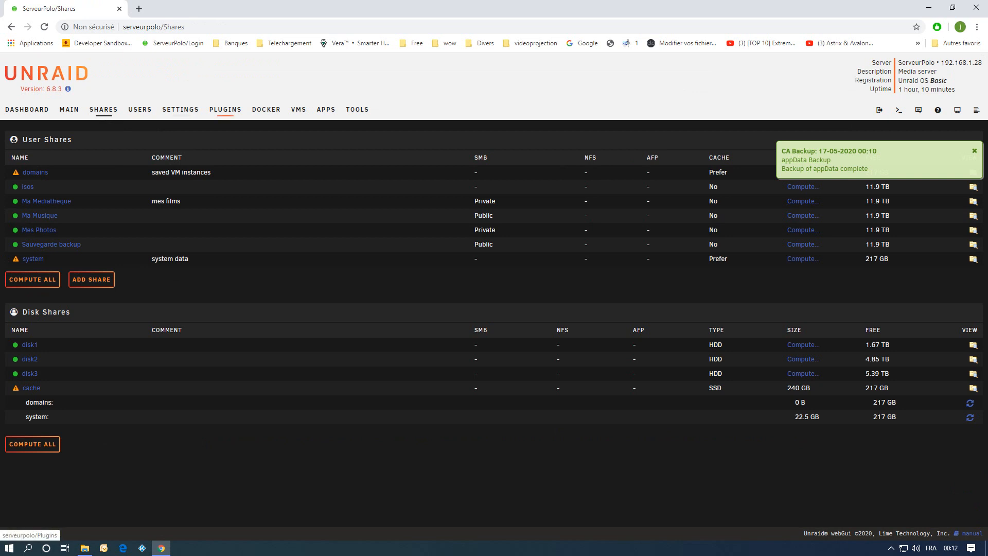
{"action": "left_click", "coordinate": [180, 109]}
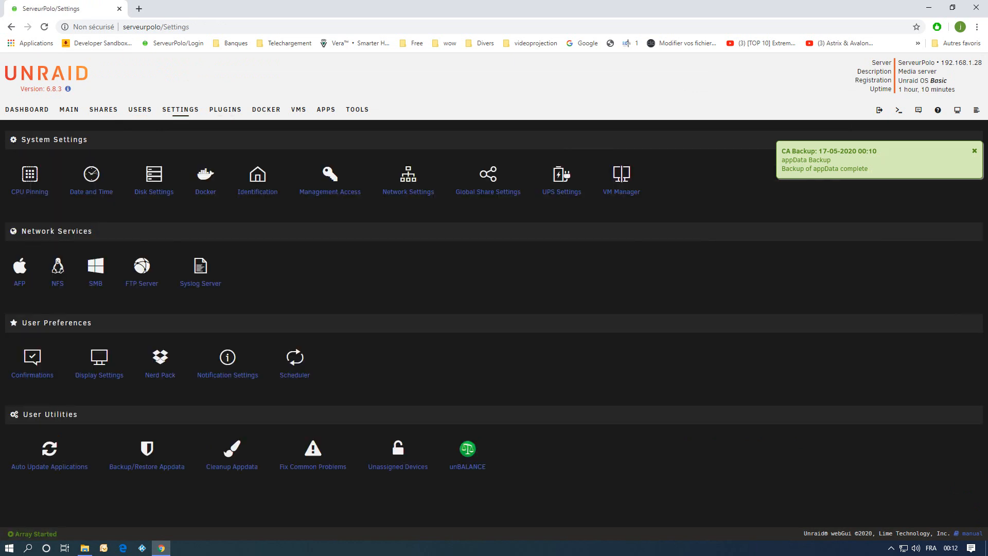
{"action": "left_click", "coordinate": [147, 466]}
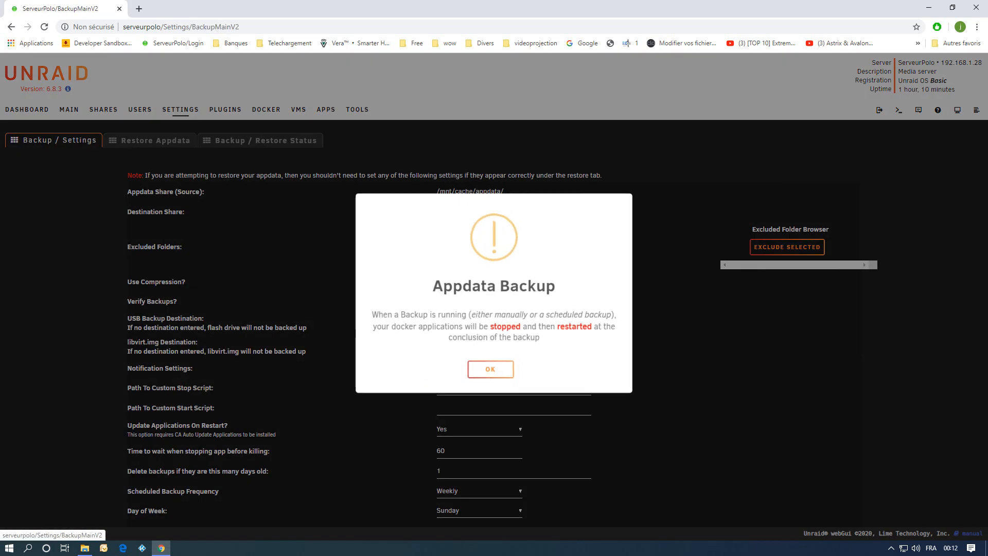
{"action": "left_click", "coordinate": [491, 365]}
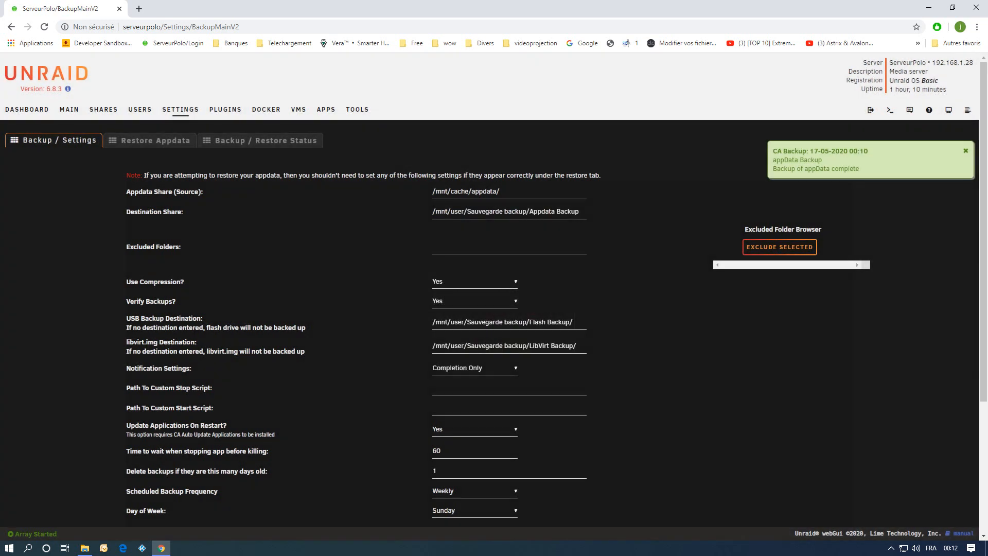
{"action": "scroll", "coordinate": [494, 309], "scroll_direction": "down", "scroll_amount": 4}
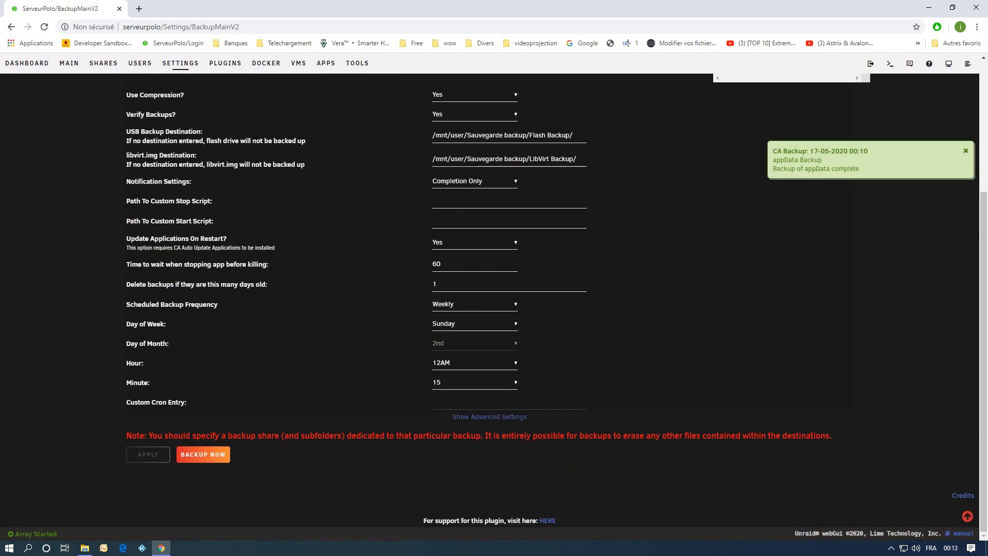
{"action": "scroll", "coordinate": [203, 454], "scroll_direction": "up", "scroll_amount": 4}
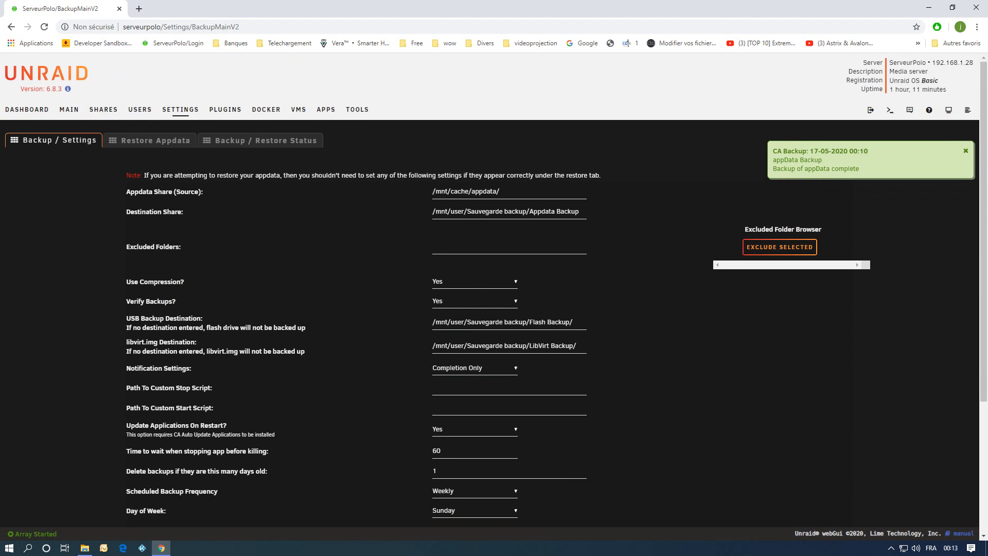
{"action": "left_click", "coordinate": [155, 140]}
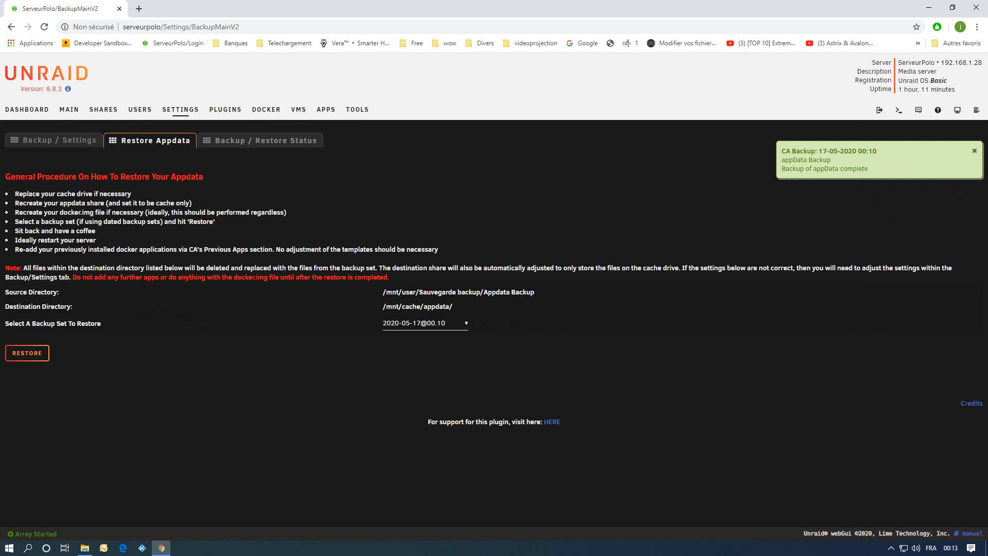
{"action": "left_click", "coordinate": [425, 322]}
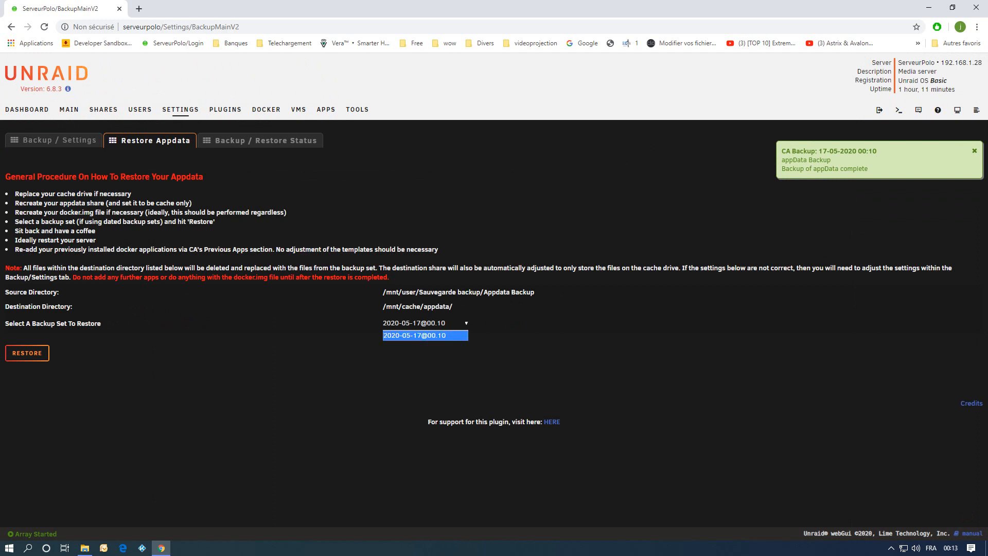
{"action": "left_click", "coordinate": [424, 335]}
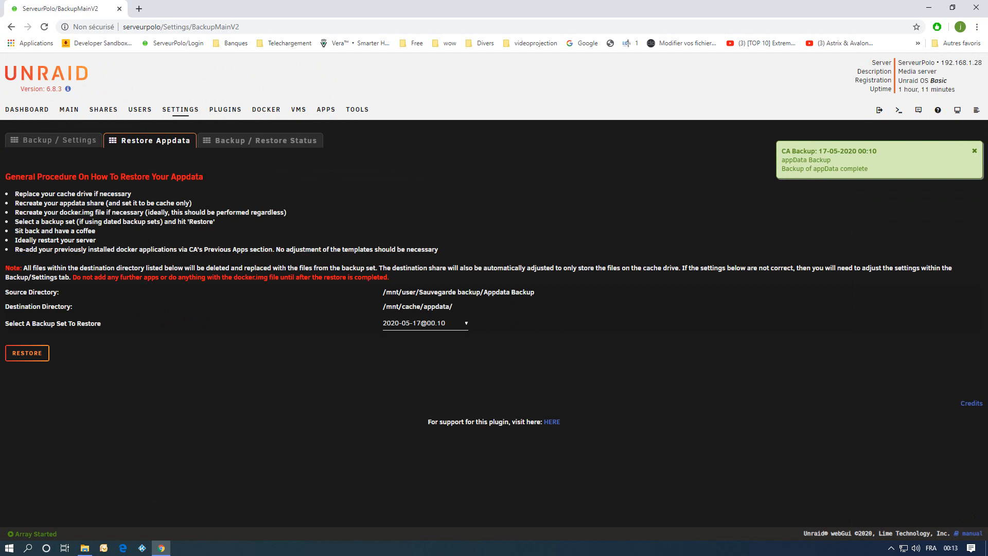
{"action": "left_click", "coordinate": [27, 353]}
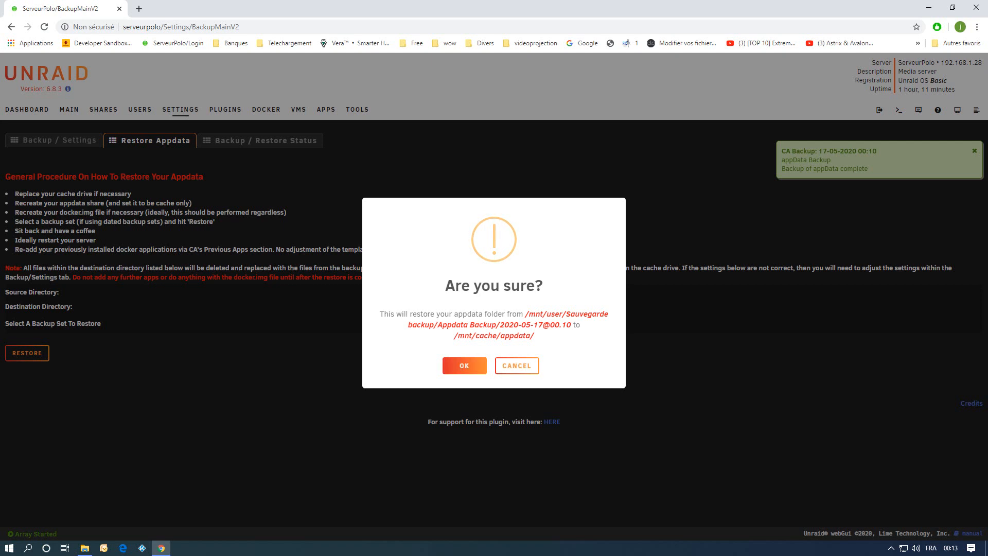
{"action": "left_click", "coordinate": [464, 365]}
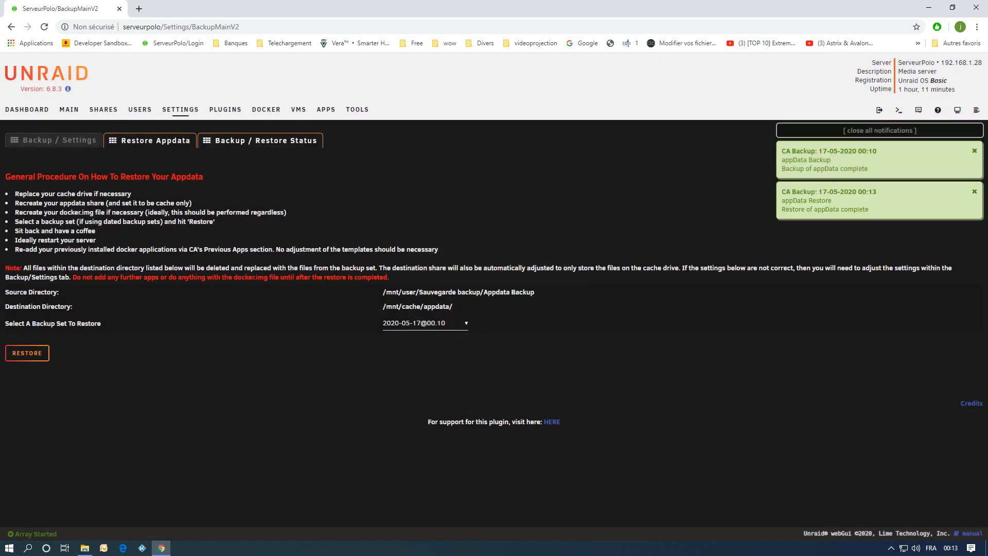
Check the backup/restore status, then open the appdata folder in the file explorer to verify the restored contents.
{"action": "left_click", "coordinate": [261, 141]}
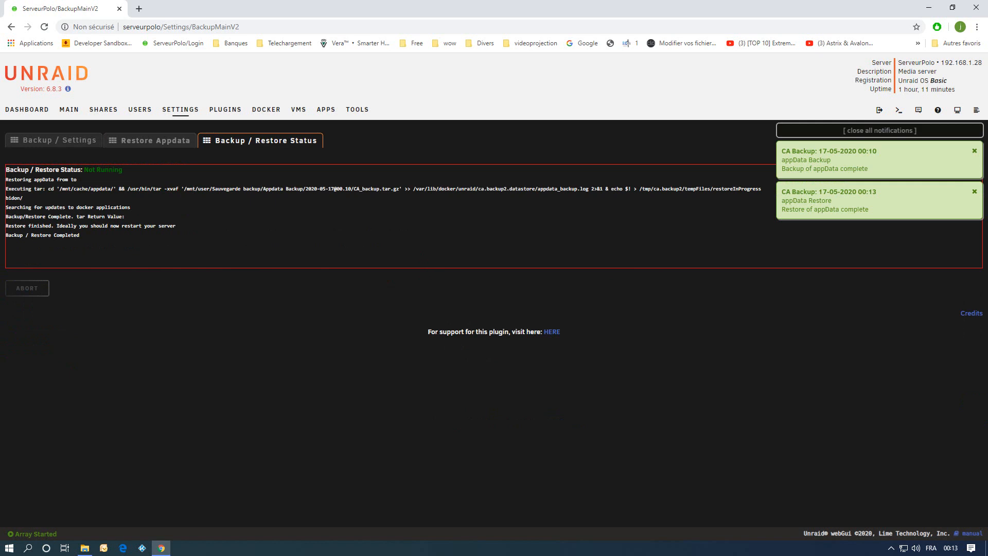
{"action": "left_click", "coordinate": [84, 548]}
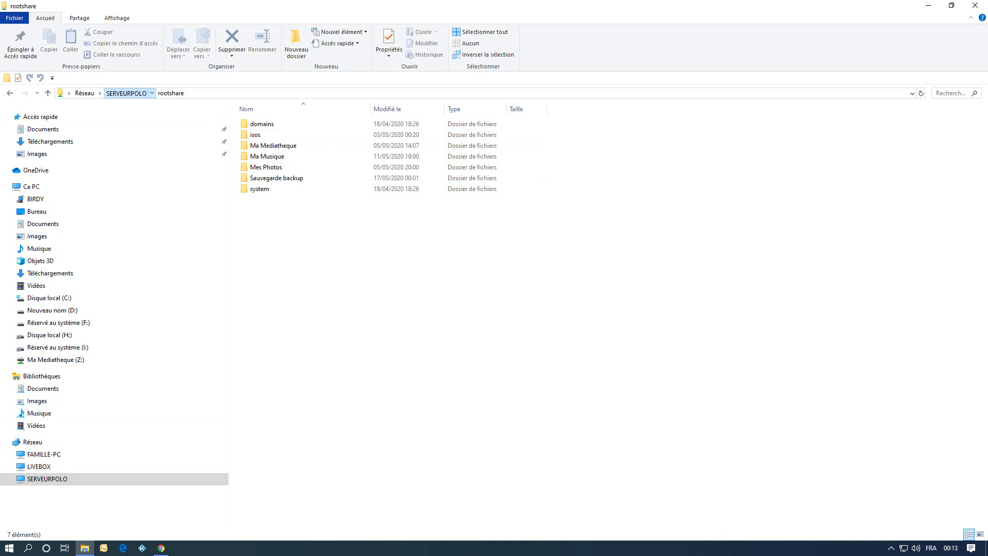
{"action": "left_click", "coordinate": [126, 93]}
{"action": "double_click", "coordinate": [263, 155]}
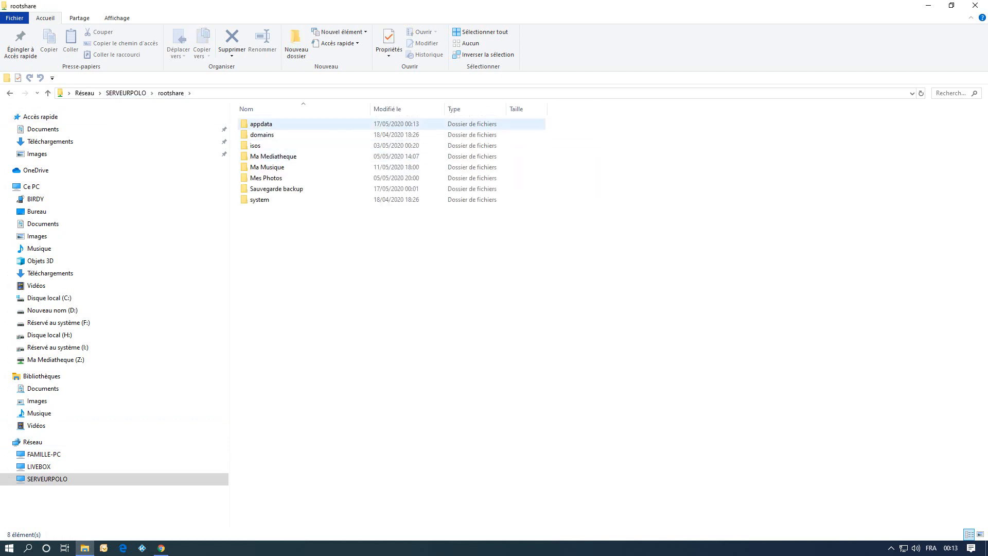
{"action": "double_click", "coordinate": [261, 124]}
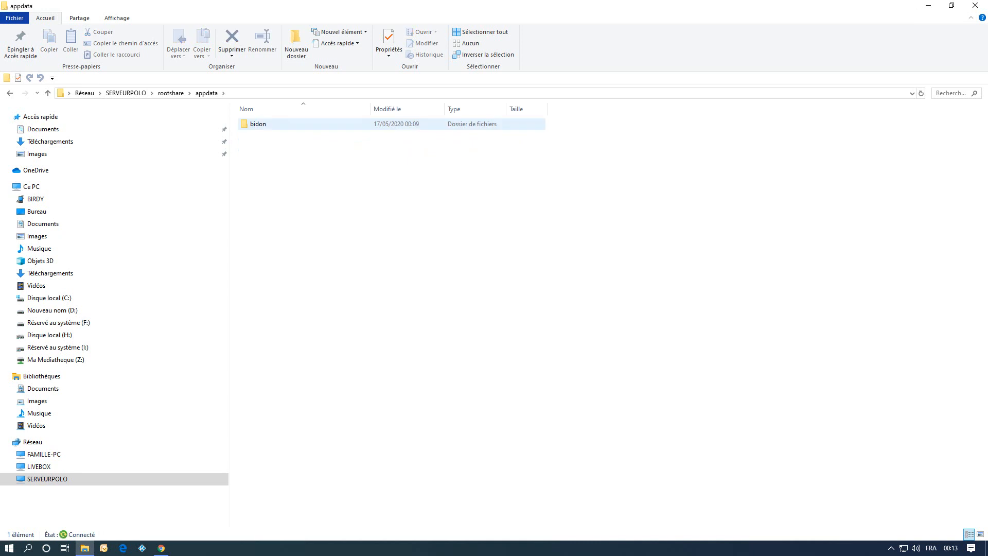
Permanently delete the bidon folder from appdata.
{"action": "right_click", "coordinate": [260, 125]}
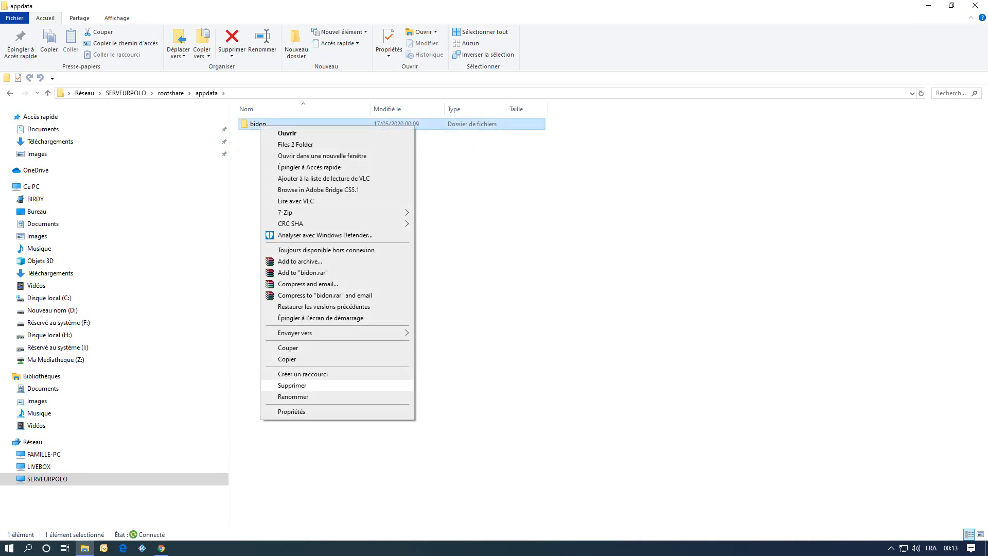
{"action": "left_click", "coordinate": [292, 386]}
{"action": "left_click", "coordinate": [533, 316]}
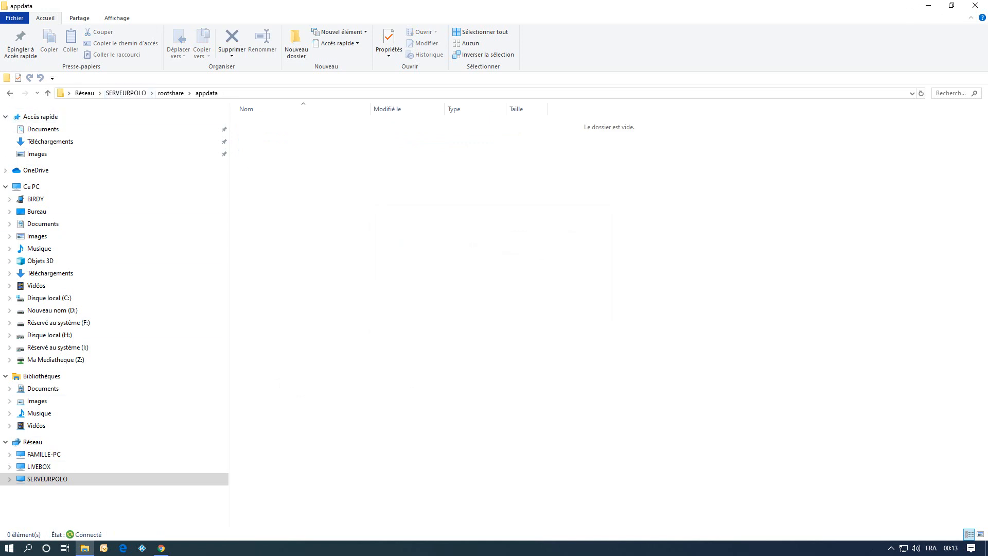
Recompute the cache disk's share usage and open Cleanup Appdata to check for orphaned appdata folders.
{"action": "left_click", "coordinate": [161, 547]}
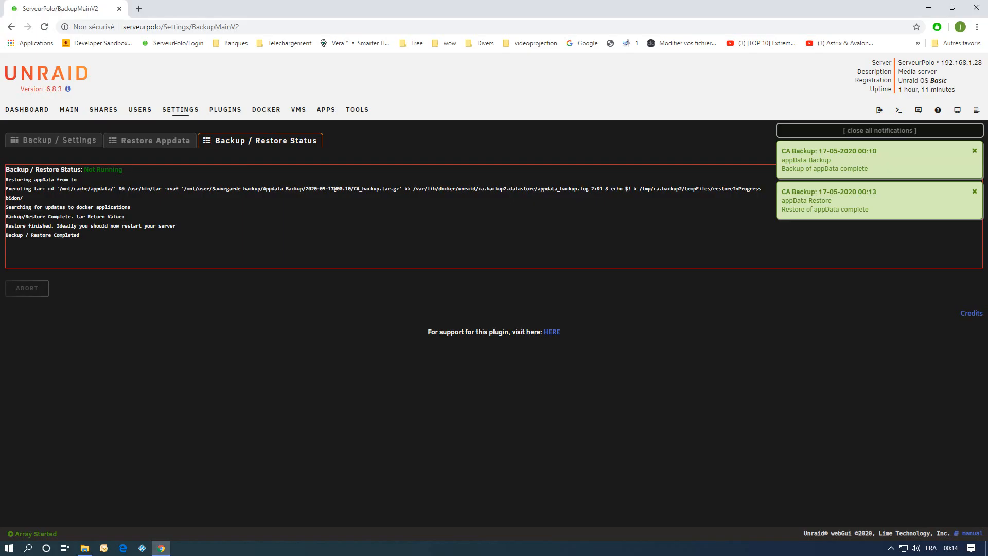
{"action": "left_click", "coordinate": [103, 109]}
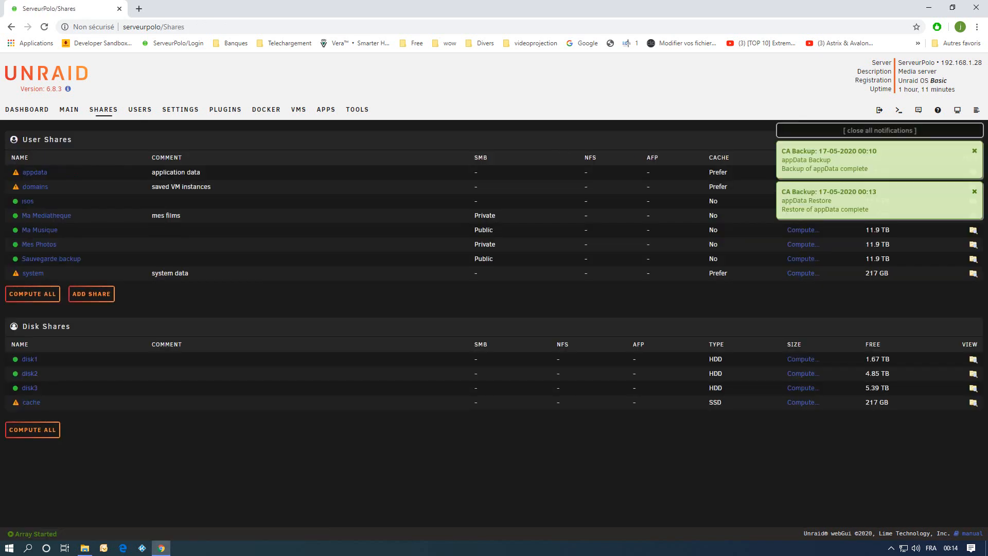
{"action": "left_click", "coordinate": [803, 402]}
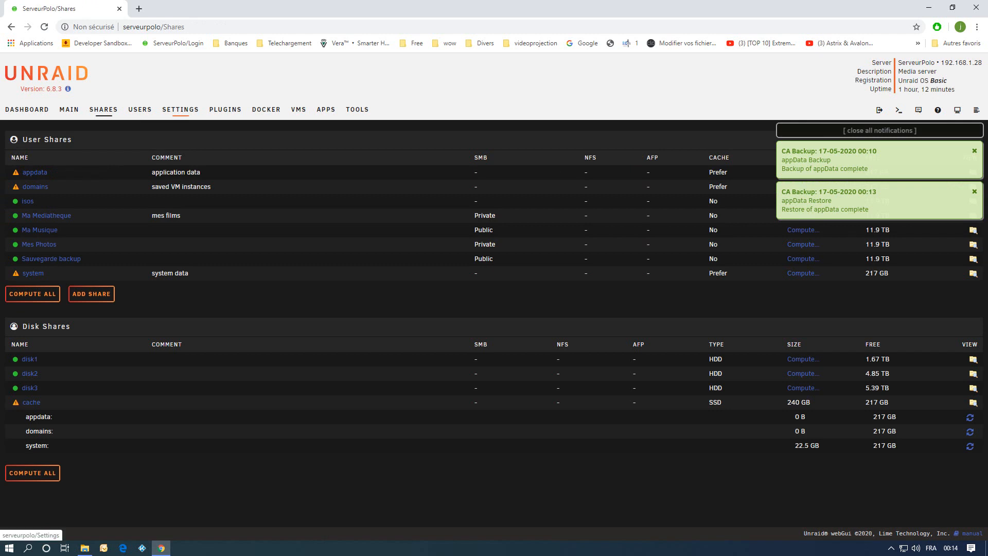
{"action": "left_click", "coordinate": [180, 109]}
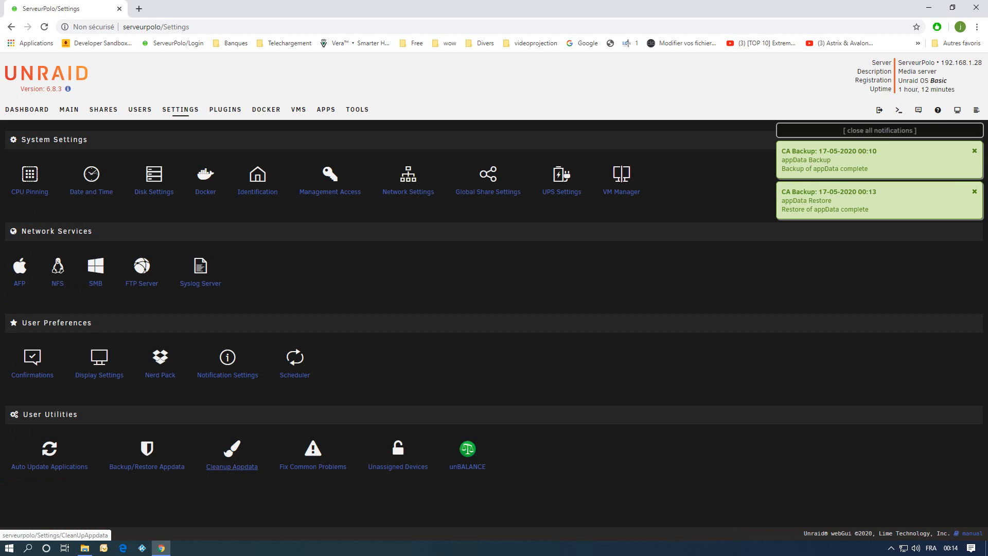
{"action": "left_click", "coordinate": [232, 466]}
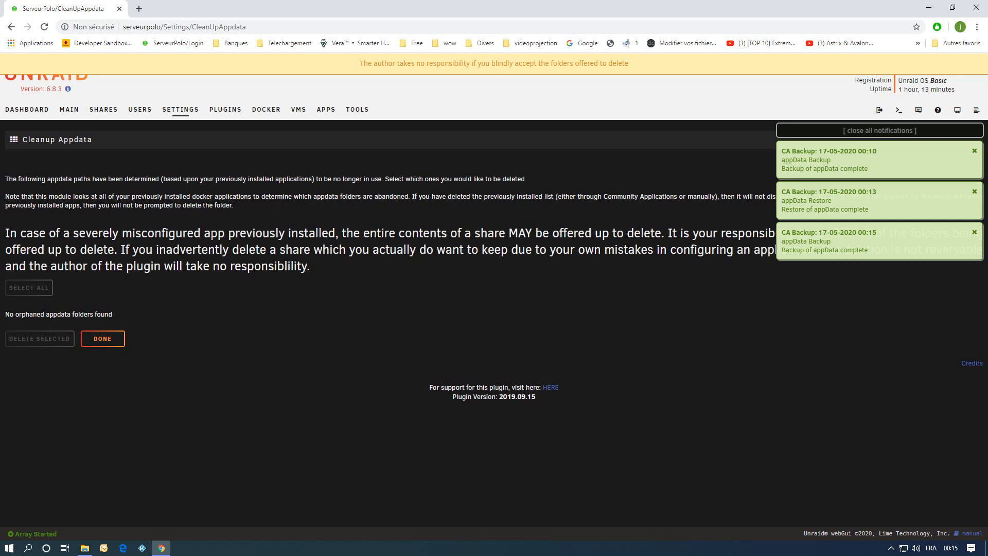
Browse the Appdata Backup, Flash Backup and LibVirt Backup folders inside Sauvegarde backup to check their contents.
{"action": "left_click", "coordinate": [85, 548]}
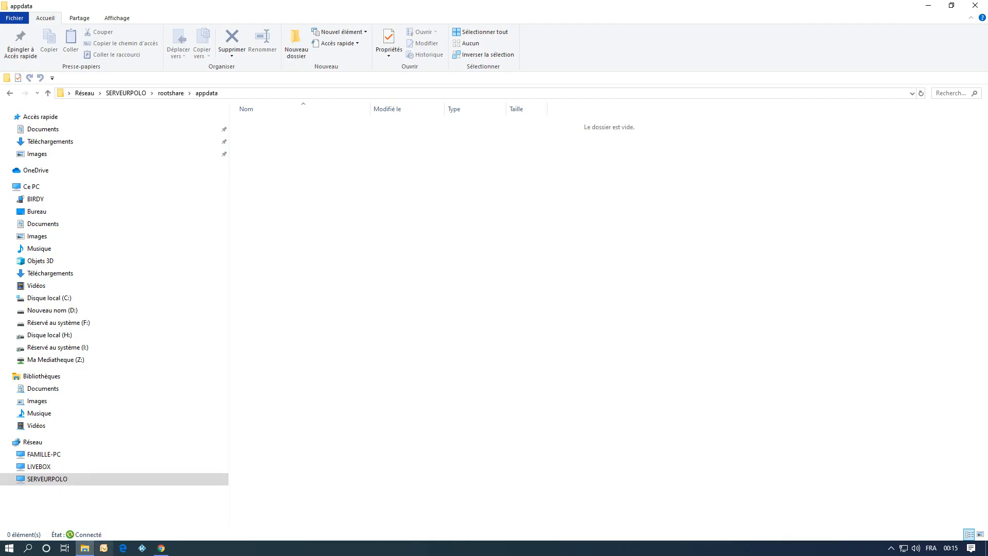
{"action": "left_click", "coordinate": [170, 92]}
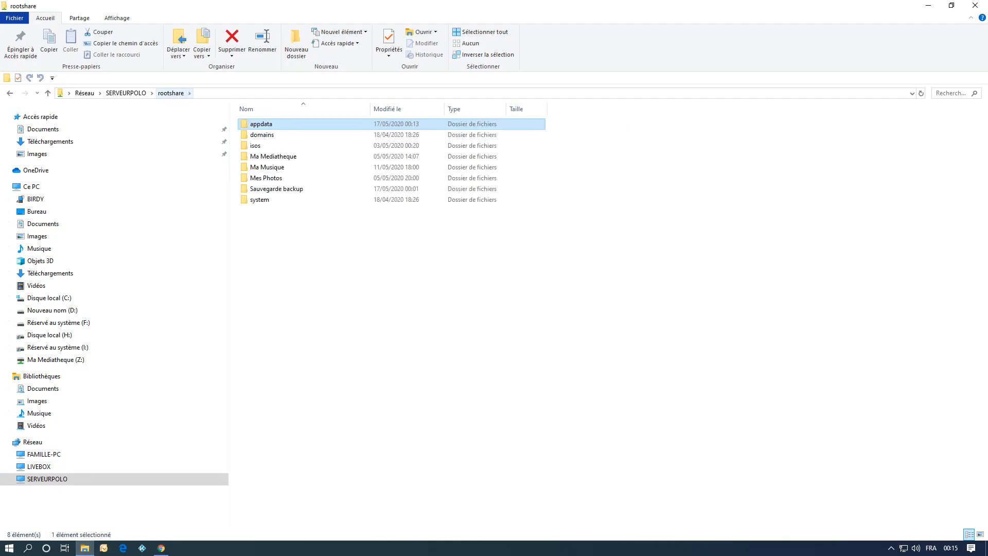
{"action": "double_click", "coordinate": [276, 188]}
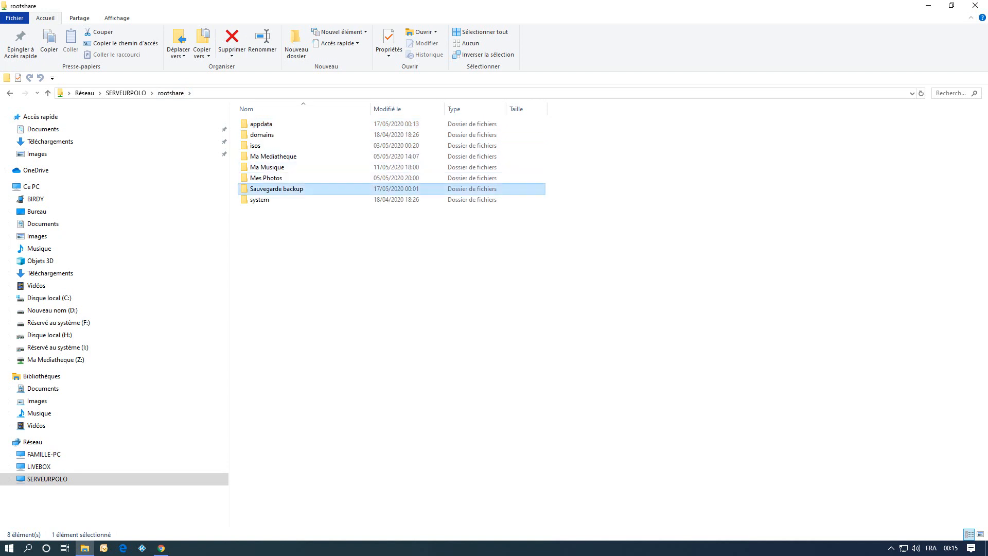
{"action": "double_click", "coordinate": [272, 124]}
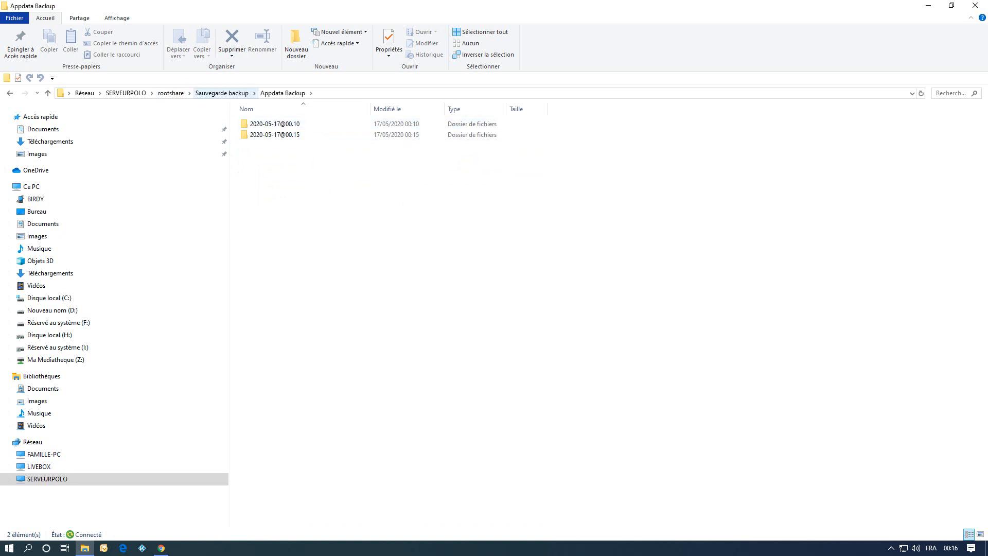
{"action": "left_click", "coordinate": [222, 93]}
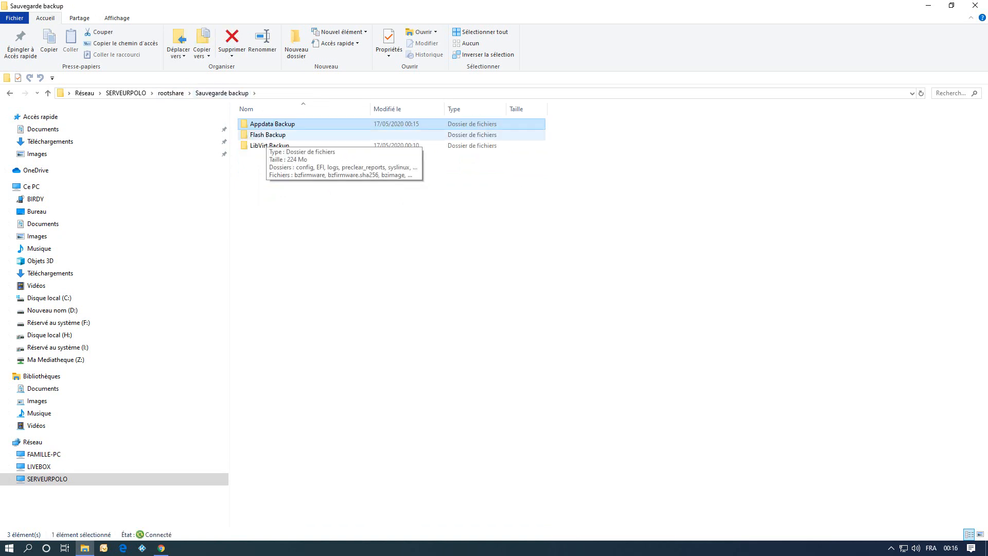
{"action": "double_click", "coordinate": [268, 135]}
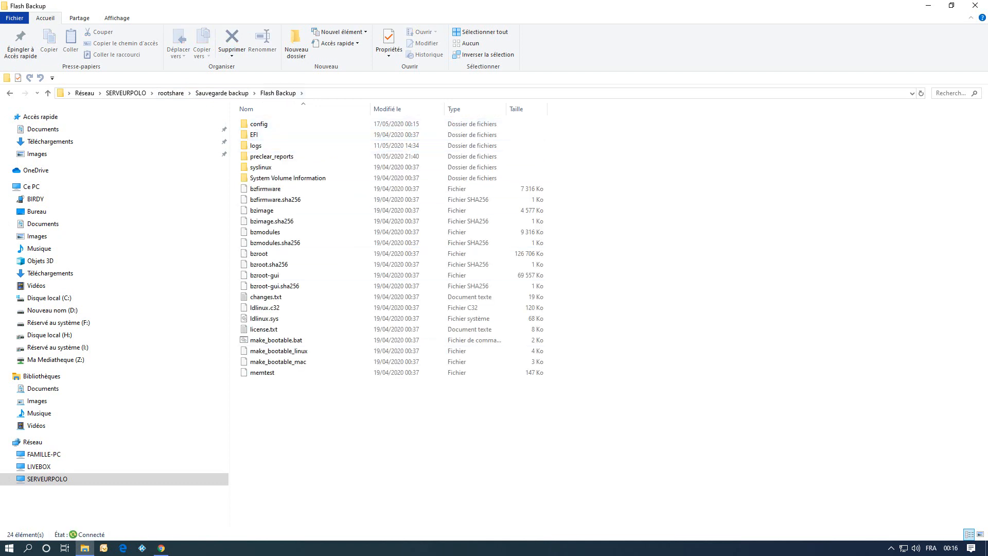
{"action": "left_click", "coordinate": [222, 93]}
{"action": "double_click", "coordinate": [269, 146]}
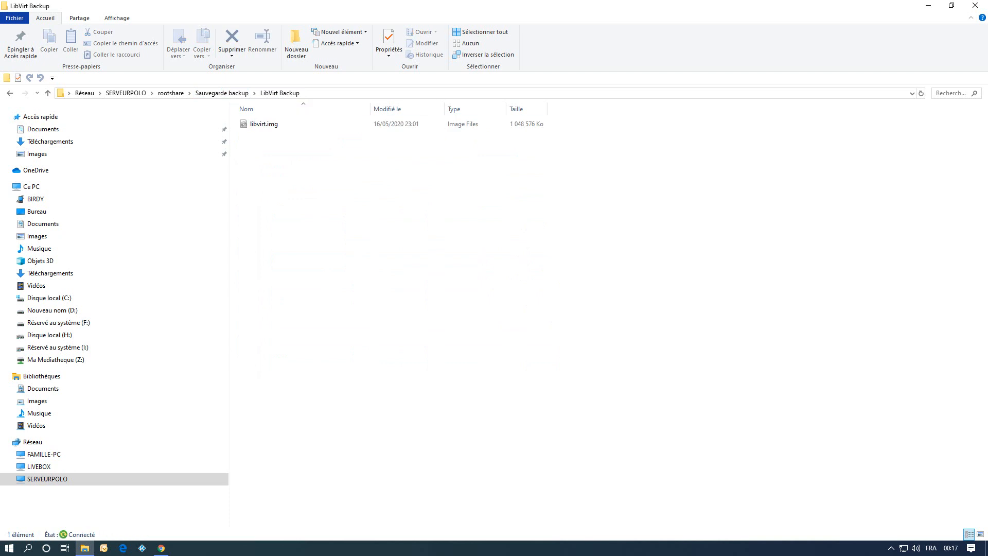
{"action": "left_click", "coordinate": [222, 93]}
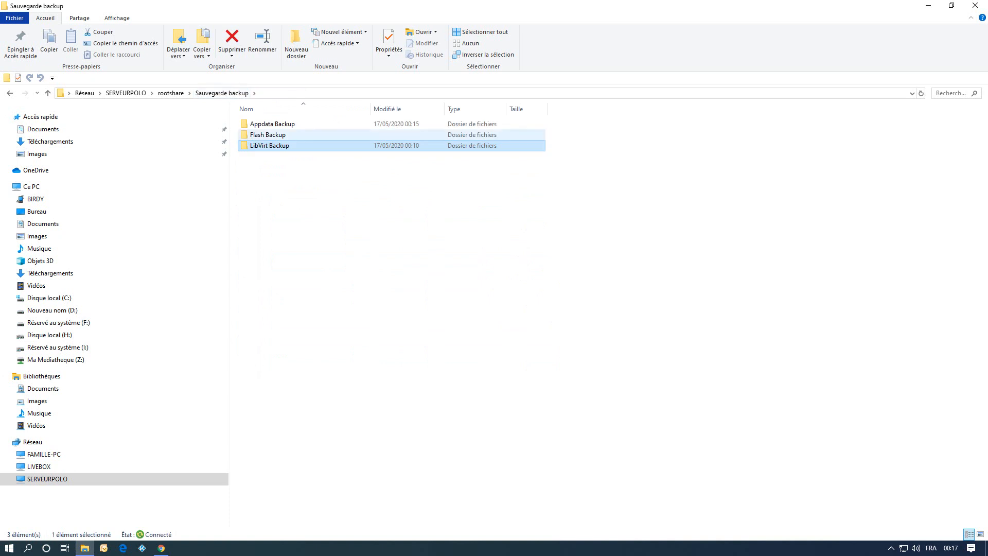
Return to the browser and open the Backup/Restore Appdata settings to review them.
{"action": "left_click", "coordinate": [161, 547]}
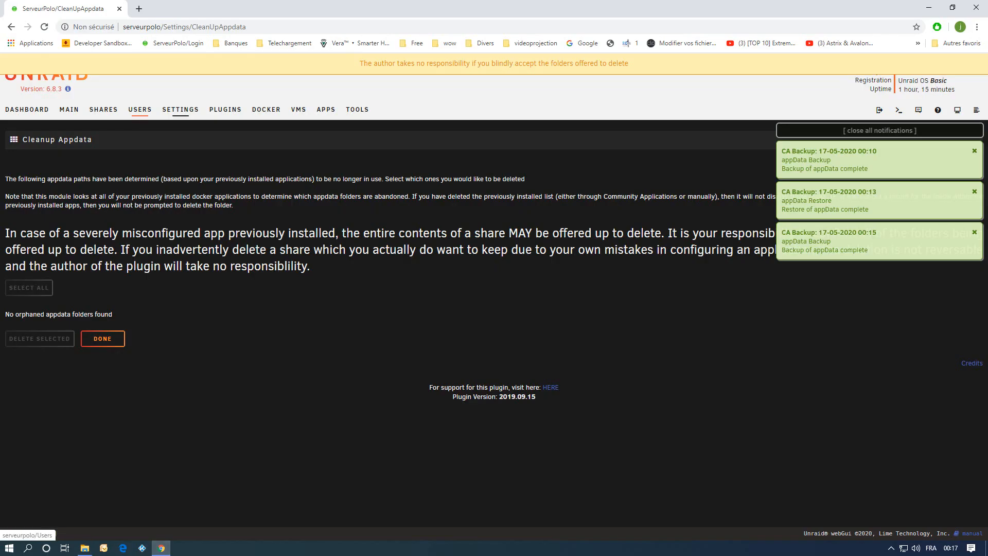
{"action": "left_click", "coordinate": [180, 109]}
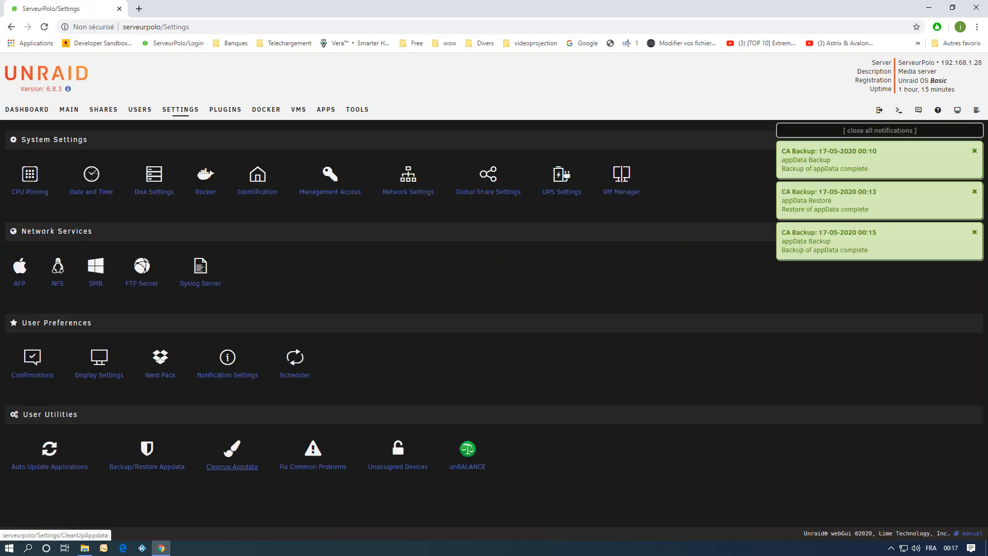
{"action": "left_click", "coordinate": [147, 466]}
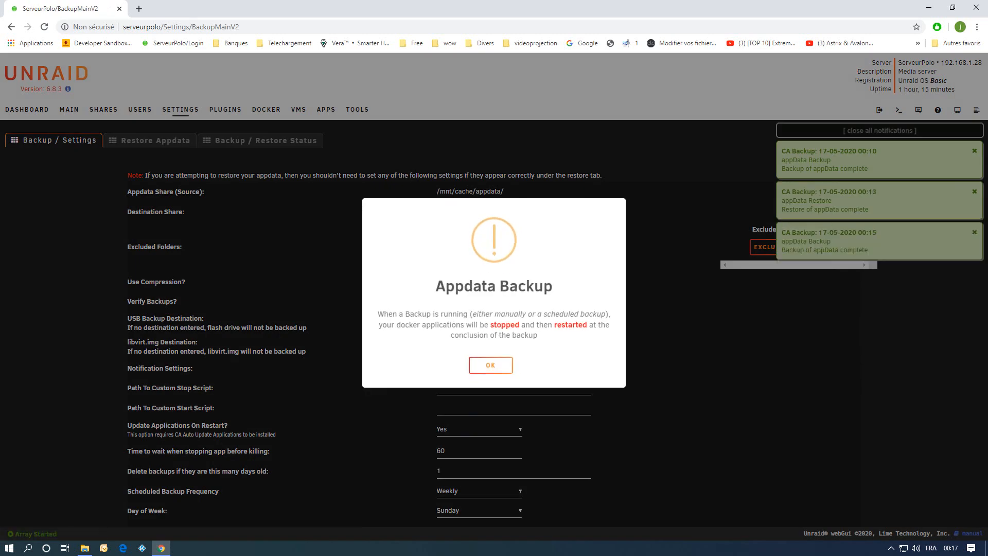
{"action": "scroll", "coordinate": [493, 288], "scroll_direction": "down", "scroll_amount": 4}
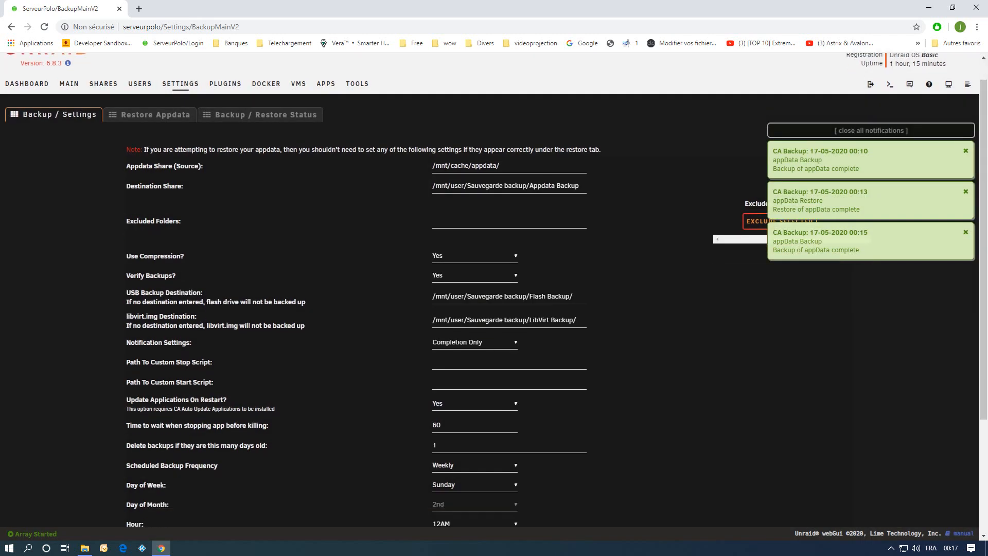